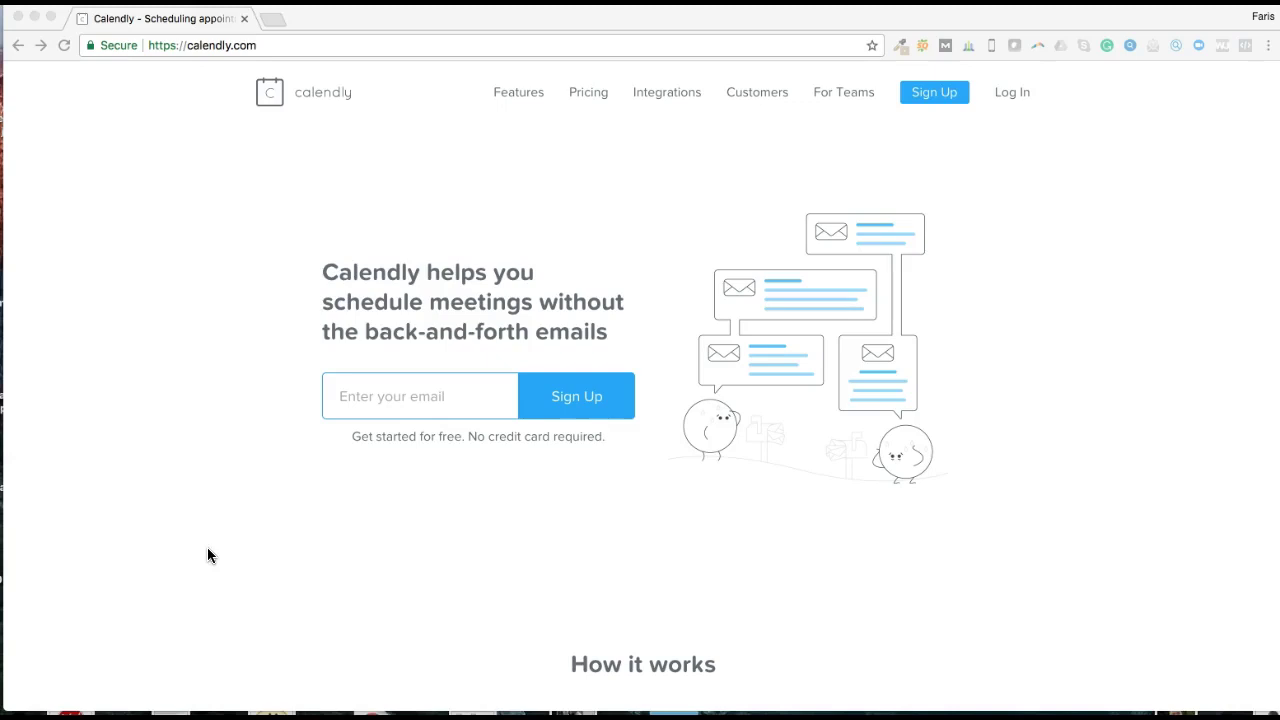
Step: Open Calendly's pricing page to compare the Basic, Premium and Pro plans
{"action": "left_click", "coordinate": [207, 547]}
{"action": "left_click", "coordinate": [342, 584]}
{"action": "left_click", "coordinate": [583, 95]}
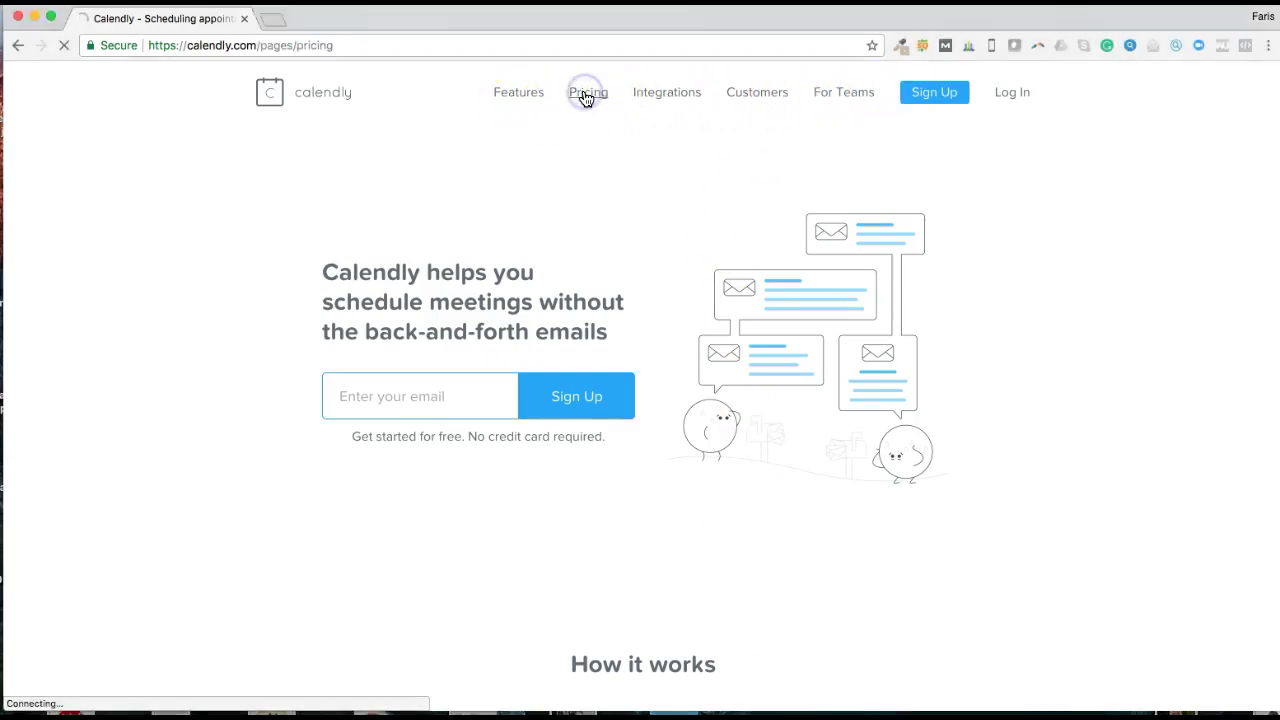
Step: Scroll through the plan comparison table and return to the top of the page
{"action": "scroll", "coordinate": [650, 310], "scroll_direction": "down", "scroll_amount": 3}
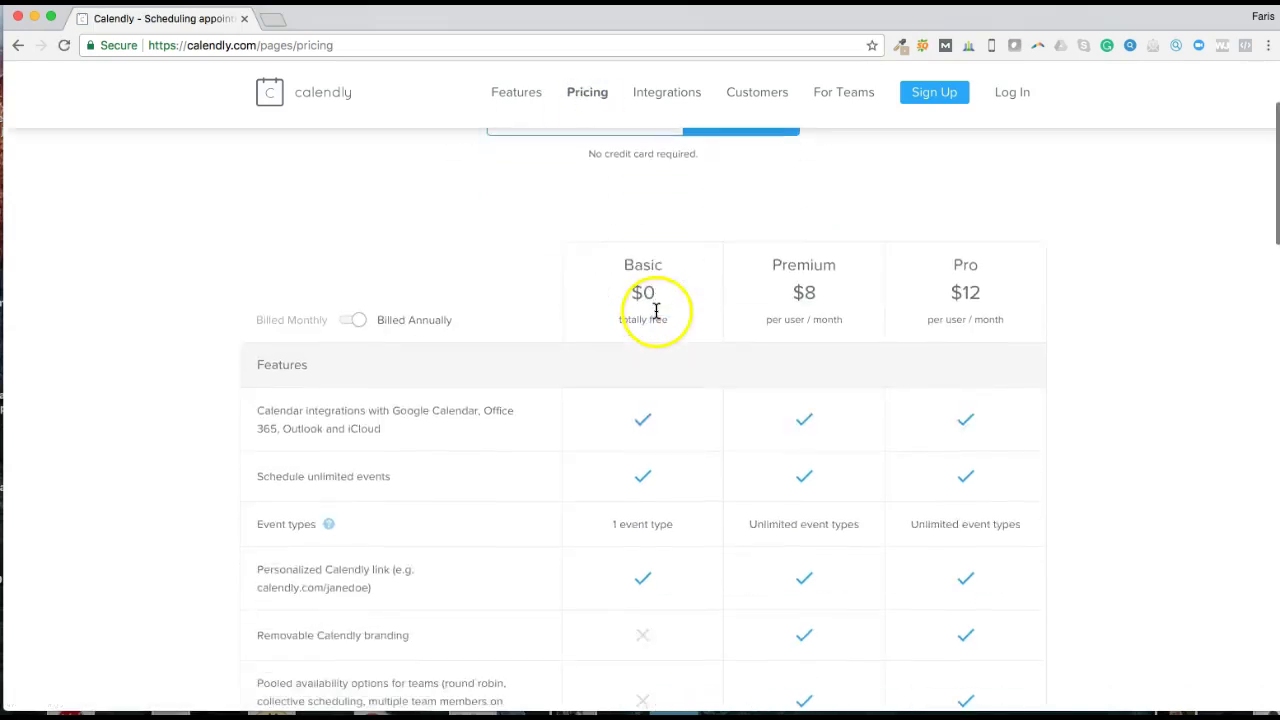
{"action": "scroll", "coordinate": [656, 311], "scroll_direction": "down", "scroll_amount": 1}
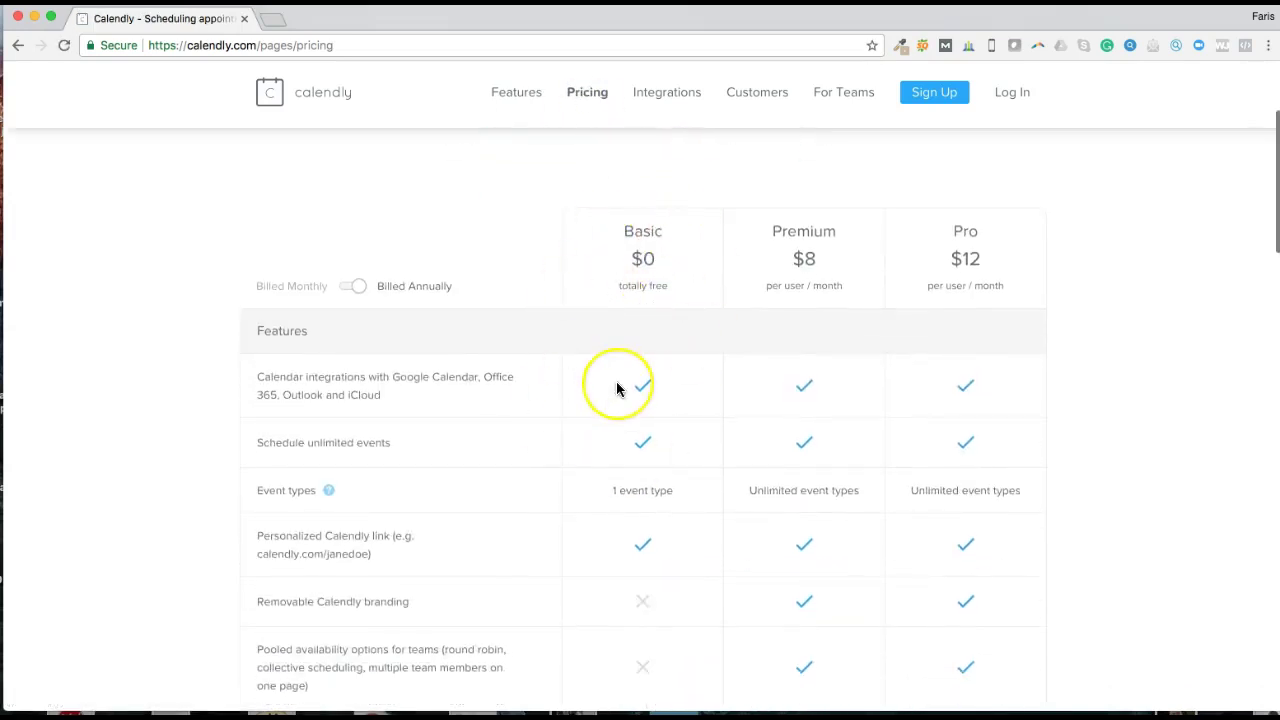
{"action": "scroll", "coordinate": [617, 388], "scroll_direction": "down", "scroll_amount": 1}
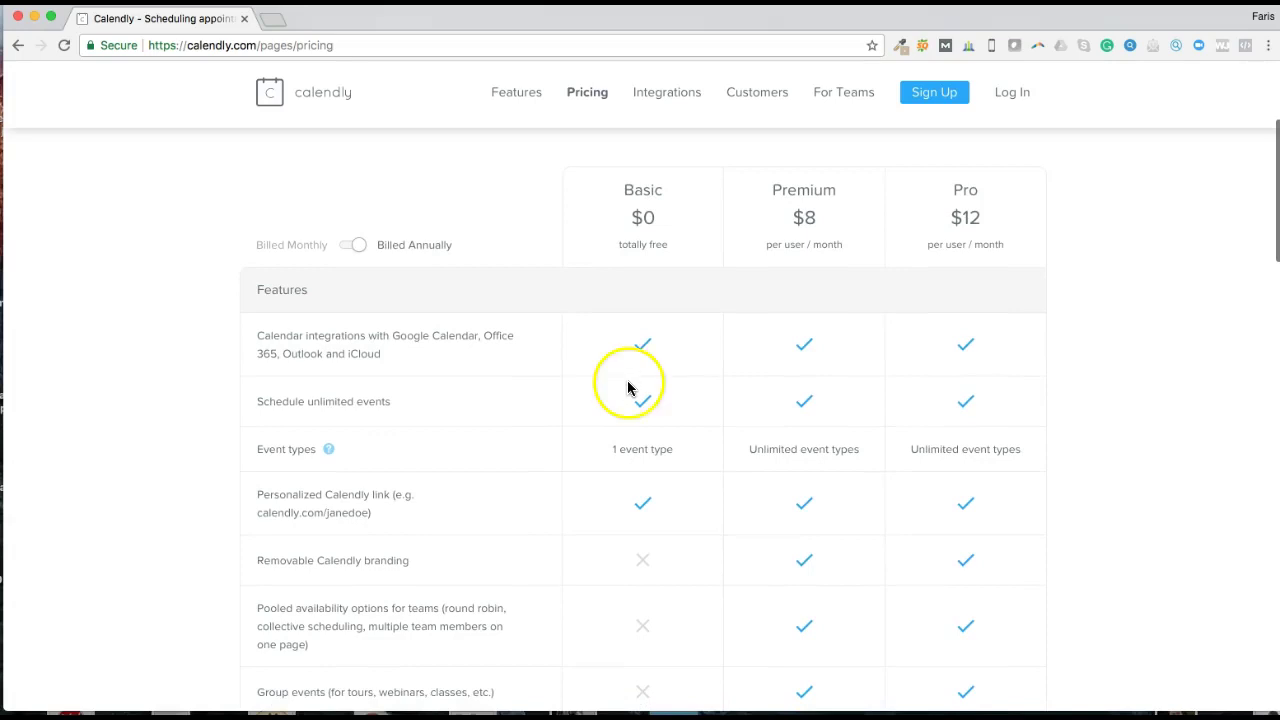
{"action": "scroll", "coordinate": [629, 389], "scroll_direction": "down", "scroll_amount": 2}
{"action": "scroll", "coordinate": [643, 398], "scroll_direction": "up", "scroll_amount": 2}
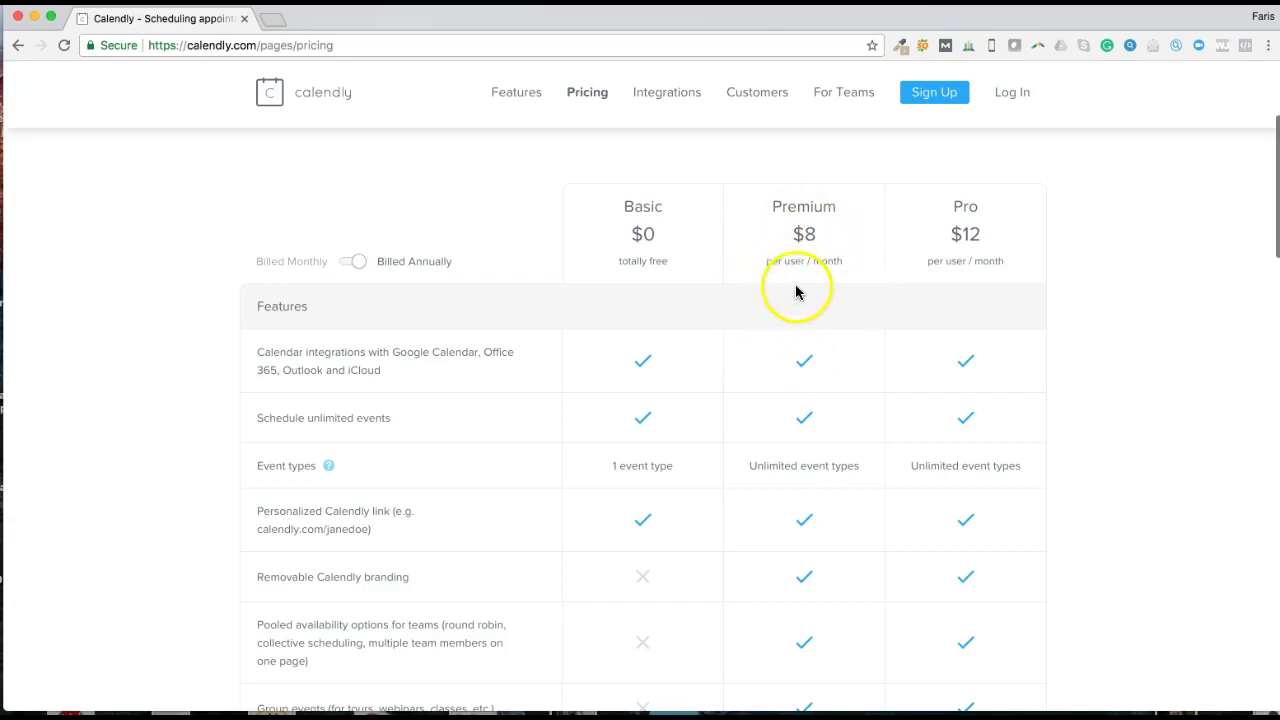
{"action": "scroll", "coordinate": [800, 348], "scroll_direction": "down", "scroll_amount": 1}
{"action": "scroll", "coordinate": [800, 348], "scroll_direction": "down", "scroll_amount": 10}
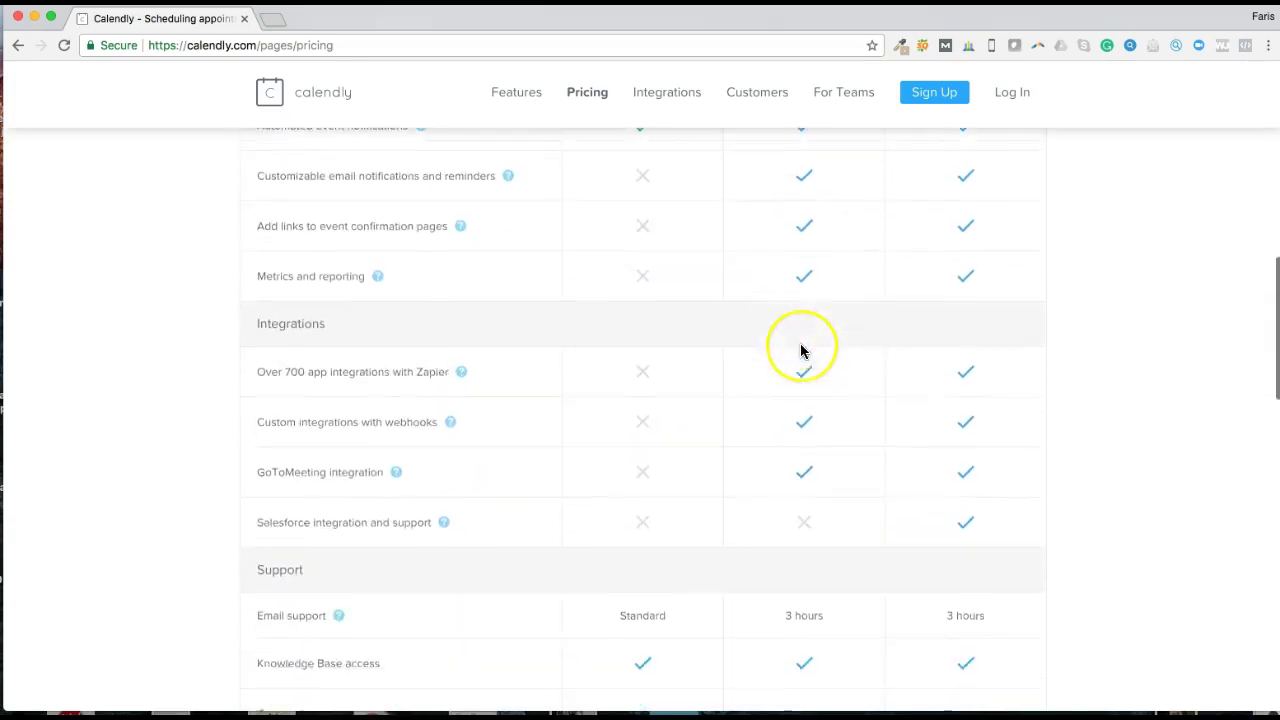
{"action": "scroll", "coordinate": [800, 350], "scroll_direction": "down", "scroll_amount": 4}
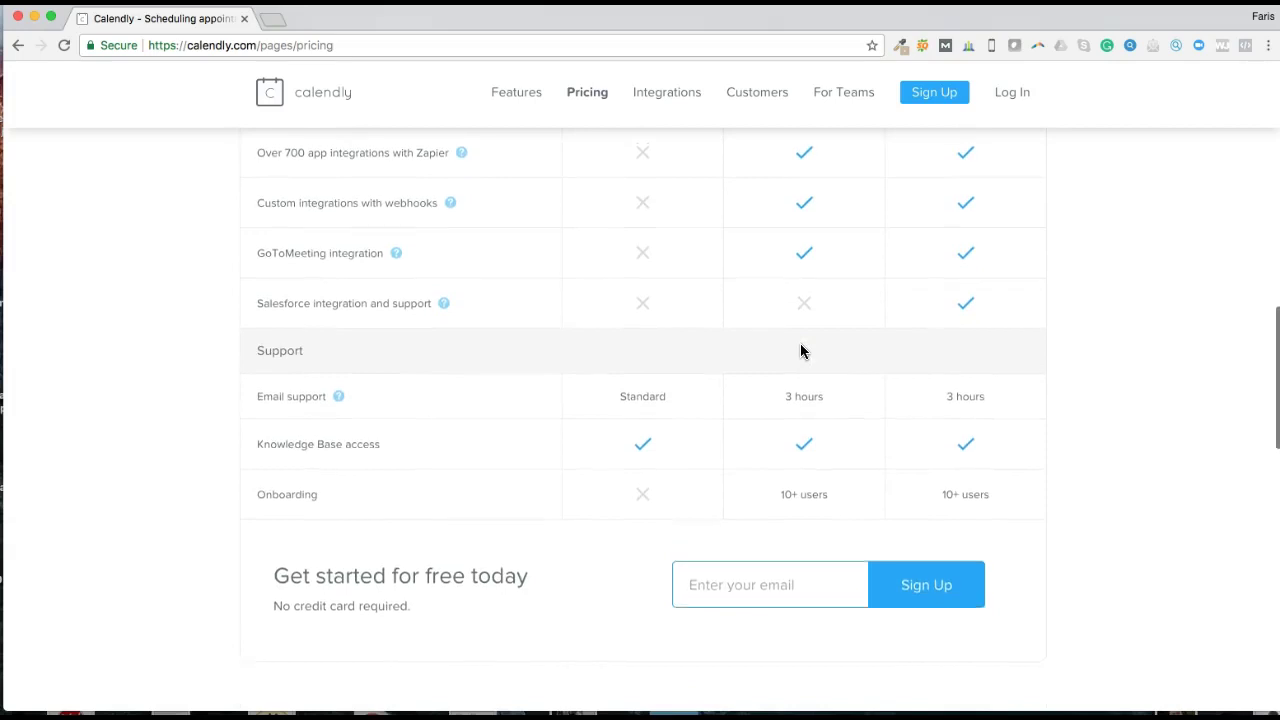
{"action": "scroll", "coordinate": [800, 350], "scroll_direction": "up", "scroll_amount": 2}
{"action": "scroll", "coordinate": [800, 350], "scroll_direction": "up", "scroll_amount": 15}
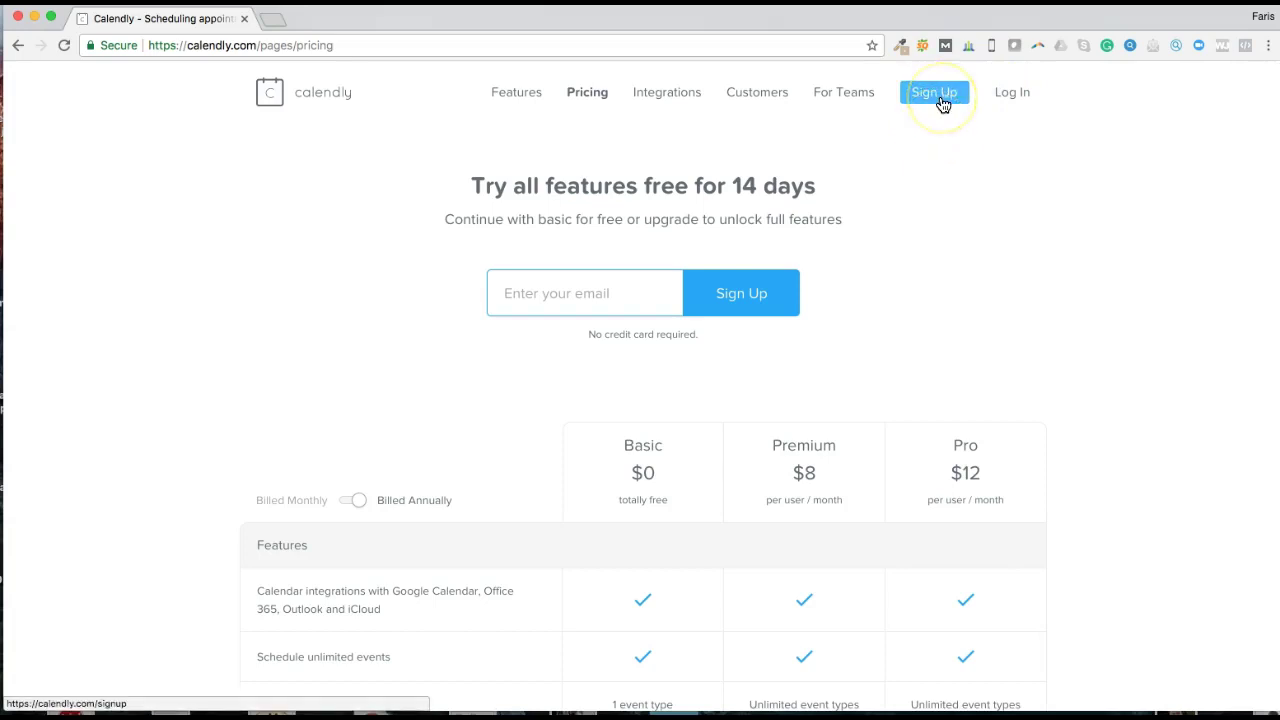
Step: Start a new Calendly account by submitting the Gmail address on the sign-up page
{"action": "left_click", "coordinate": [941, 103]}
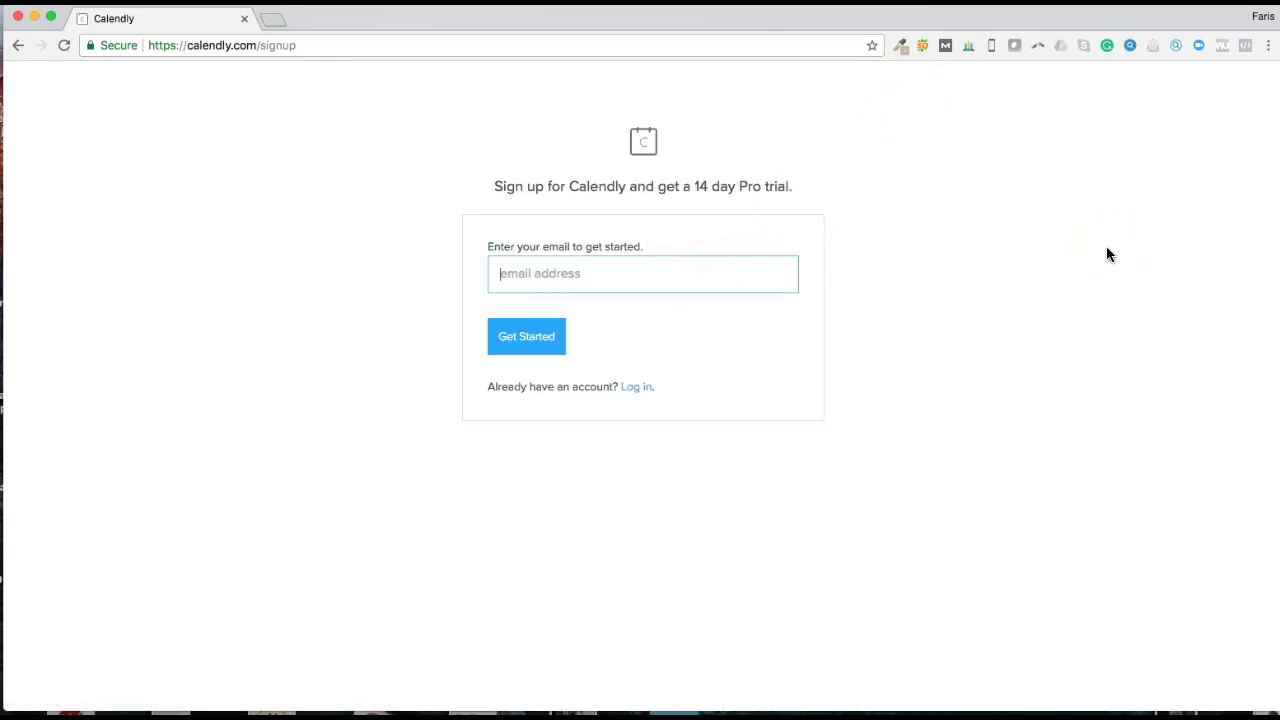
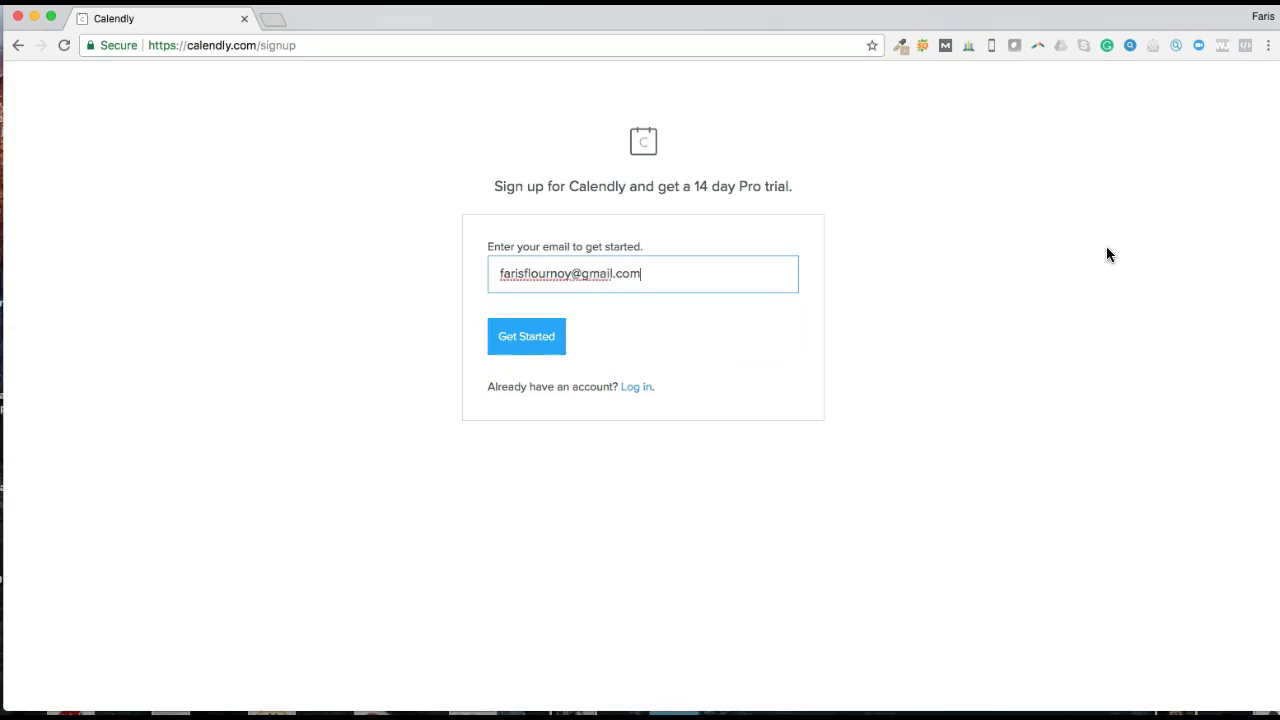
{"action": "key", "text": "Return"}
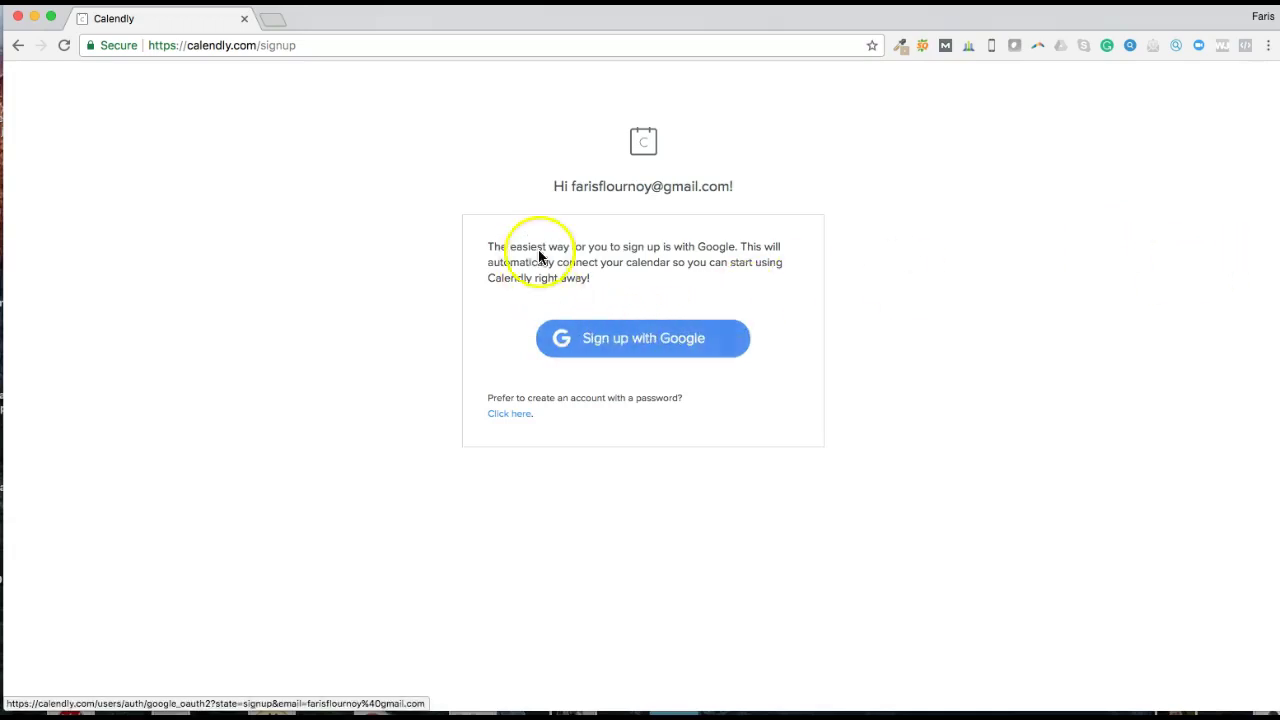
Step: Choose Google sign-up and pick a different Google account to sign in with
{"action": "left_click", "coordinate": [676, 344]}
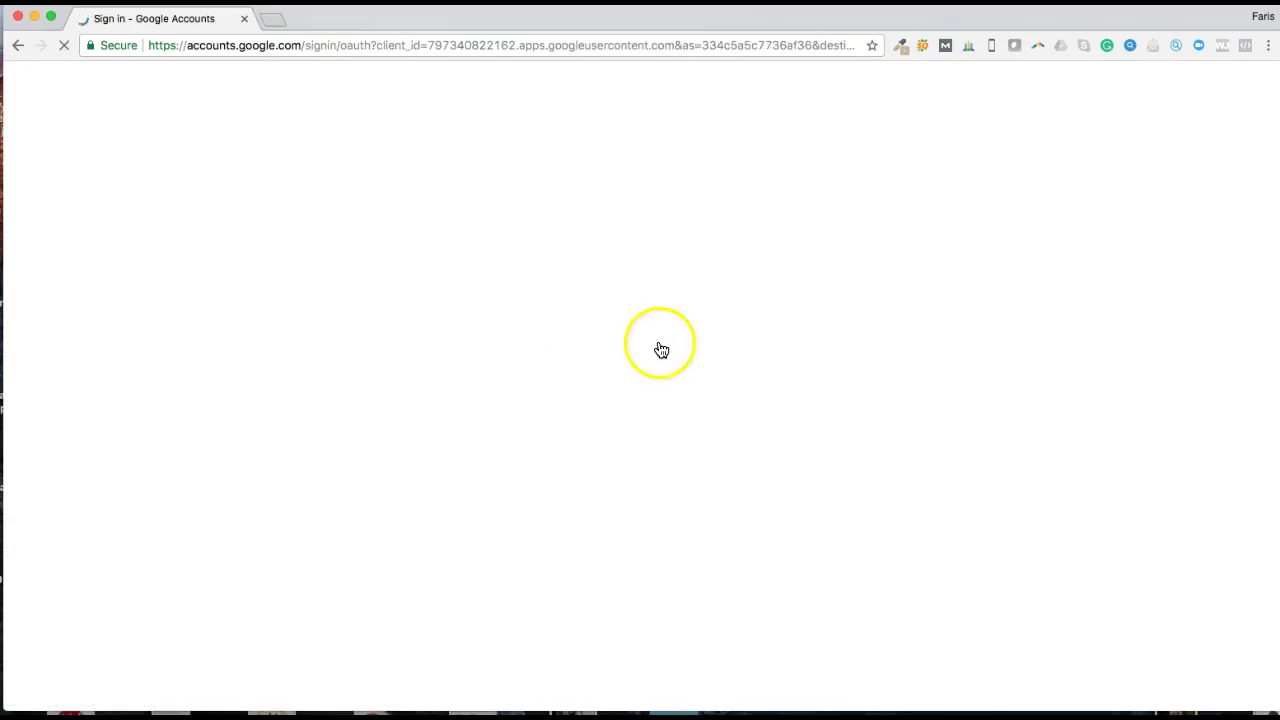
{"action": "scroll", "coordinate": [734, 374], "scroll_direction": "down", "scroll_amount": 3}
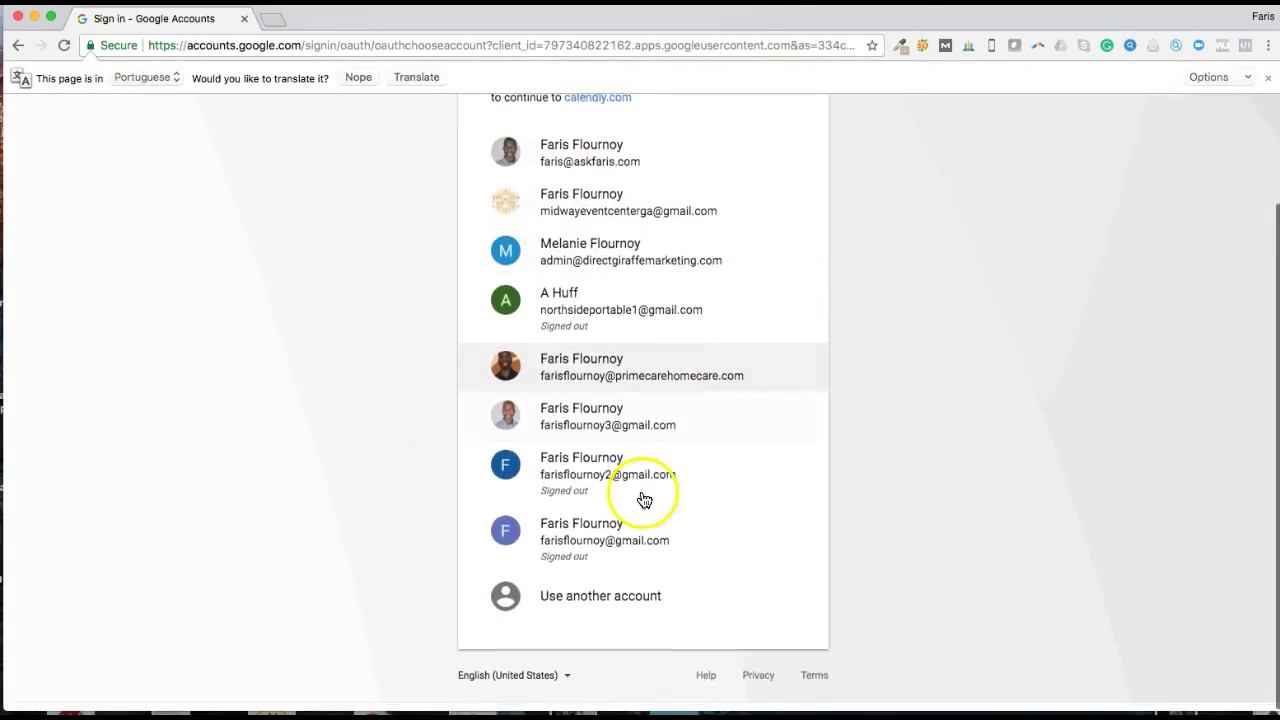
{"action": "left_click", "coordinate": [609, 604]}
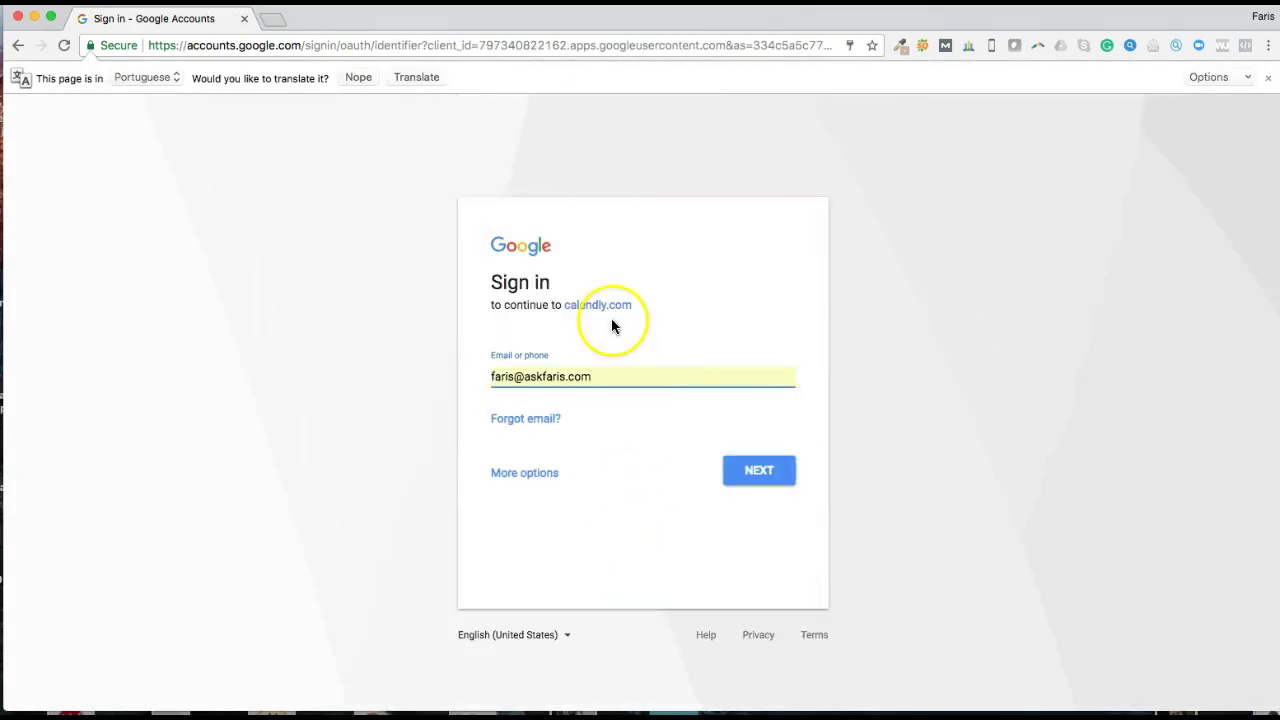
Step: Sign in with the Gmail address and account password, then allow Calendly calendar access
{"action": "left_click", "coordinate": [604, 375]}
{"action": "key", "text": "super+a"}
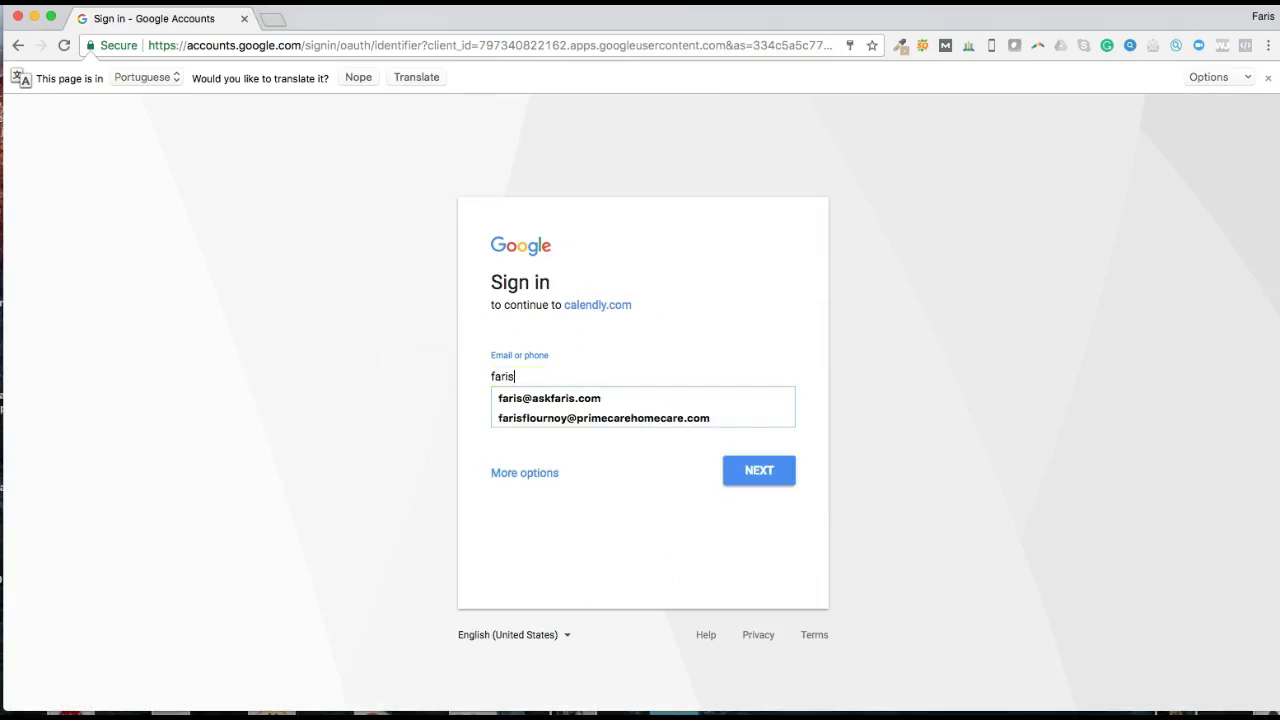
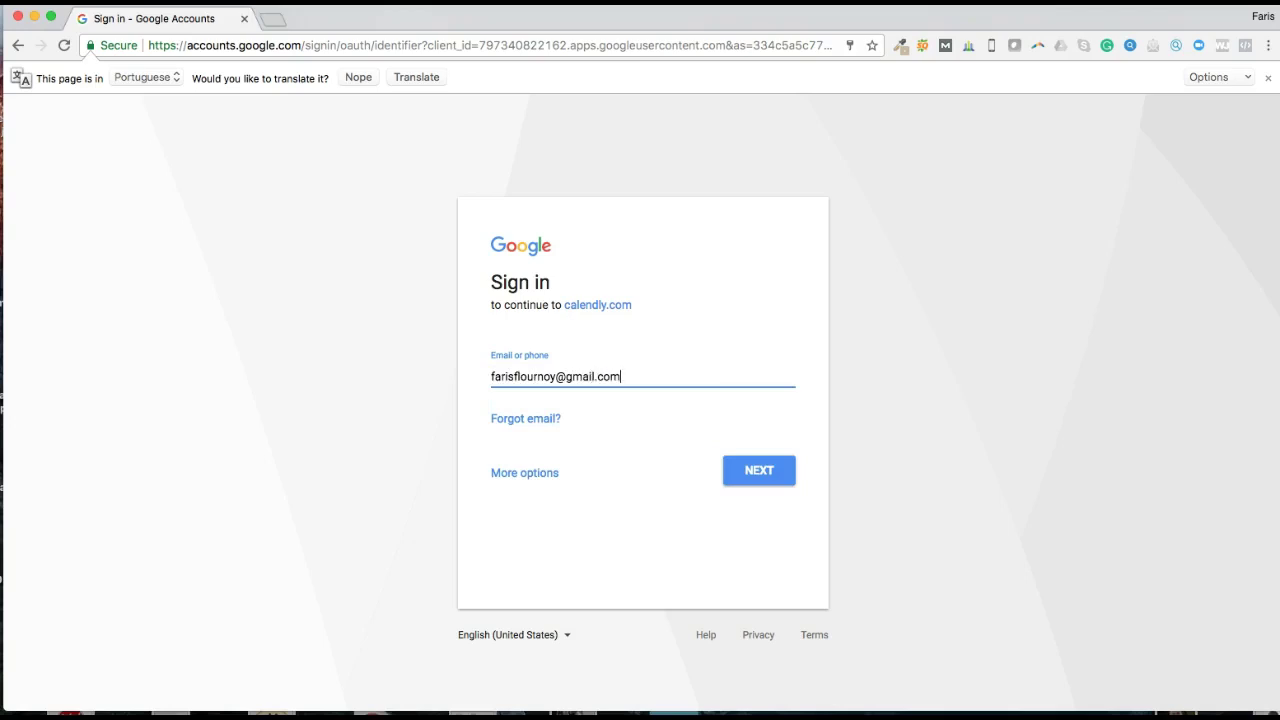
{"action": "left_click", "coordinate": [764, 472]}
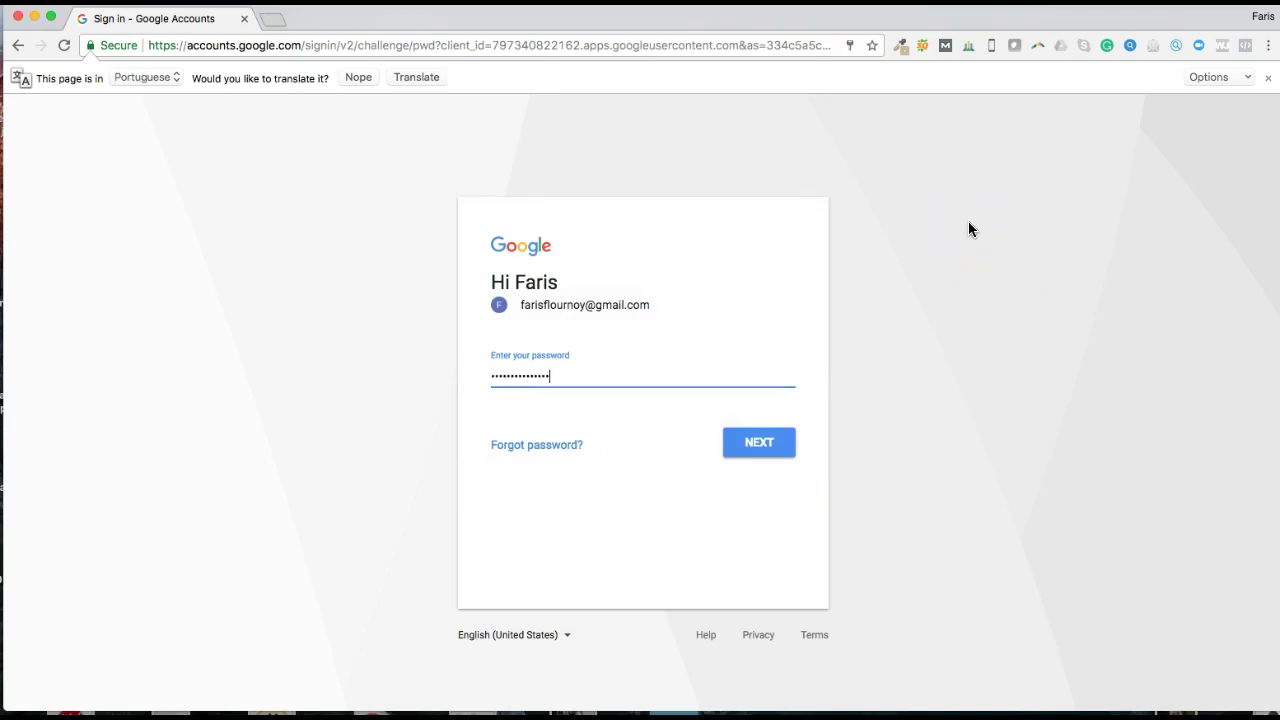
{"action": "key", "text": "Return"}
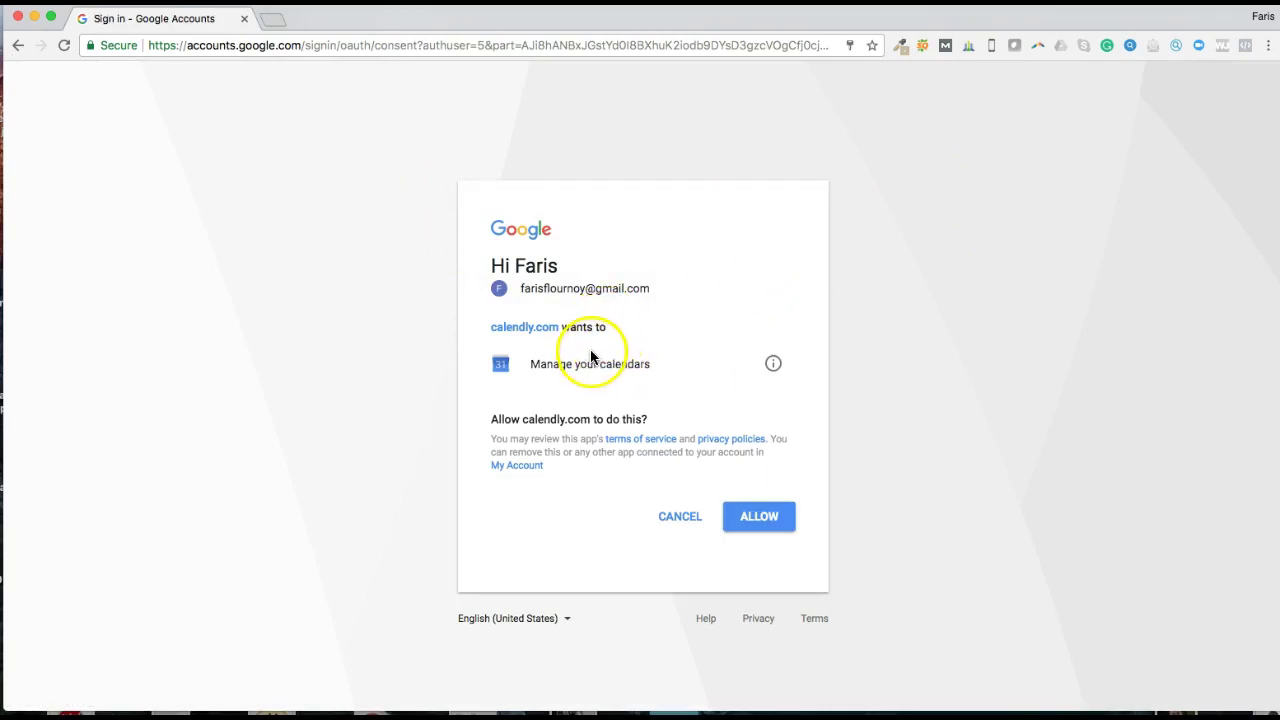
{"action": "left_click", "coordinate": [778, 522]}
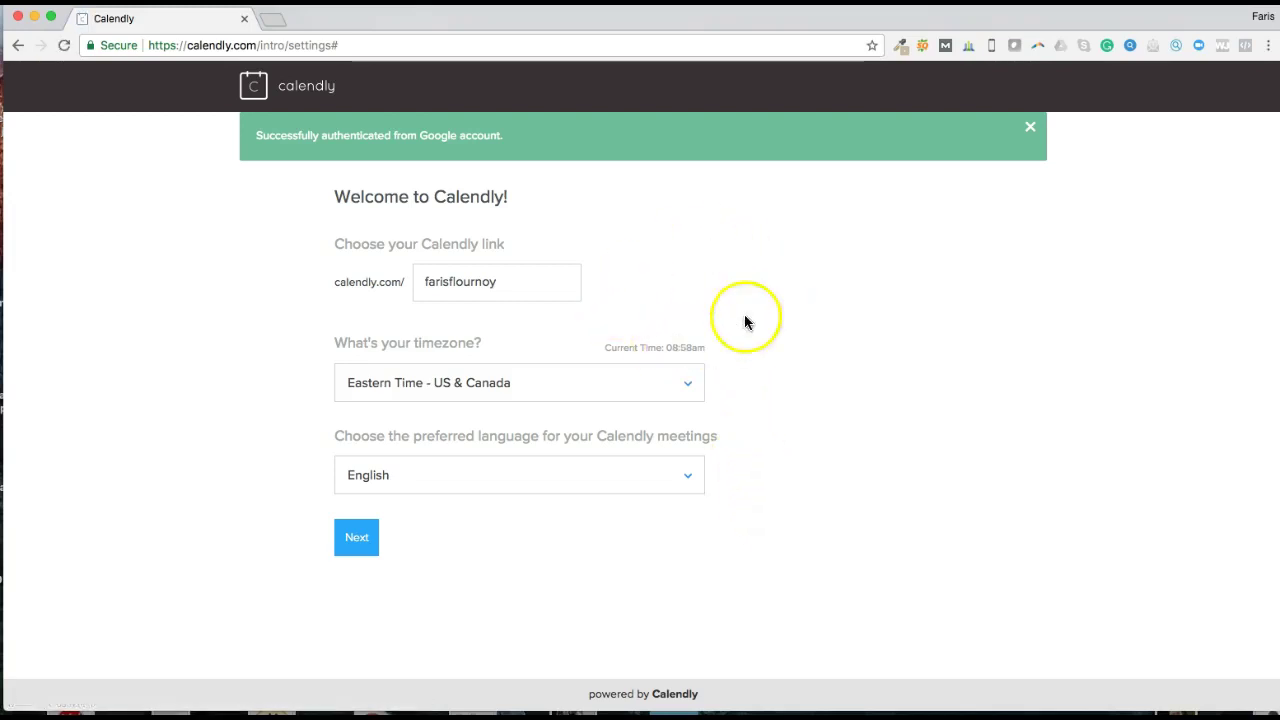
Step: Keep the suggested Calendly link, Eastern Time and English, then continue to the dashboard
{"action": "left_click_drag", "start_coordinate": [575, 280], "coordinate": [356, 275]}
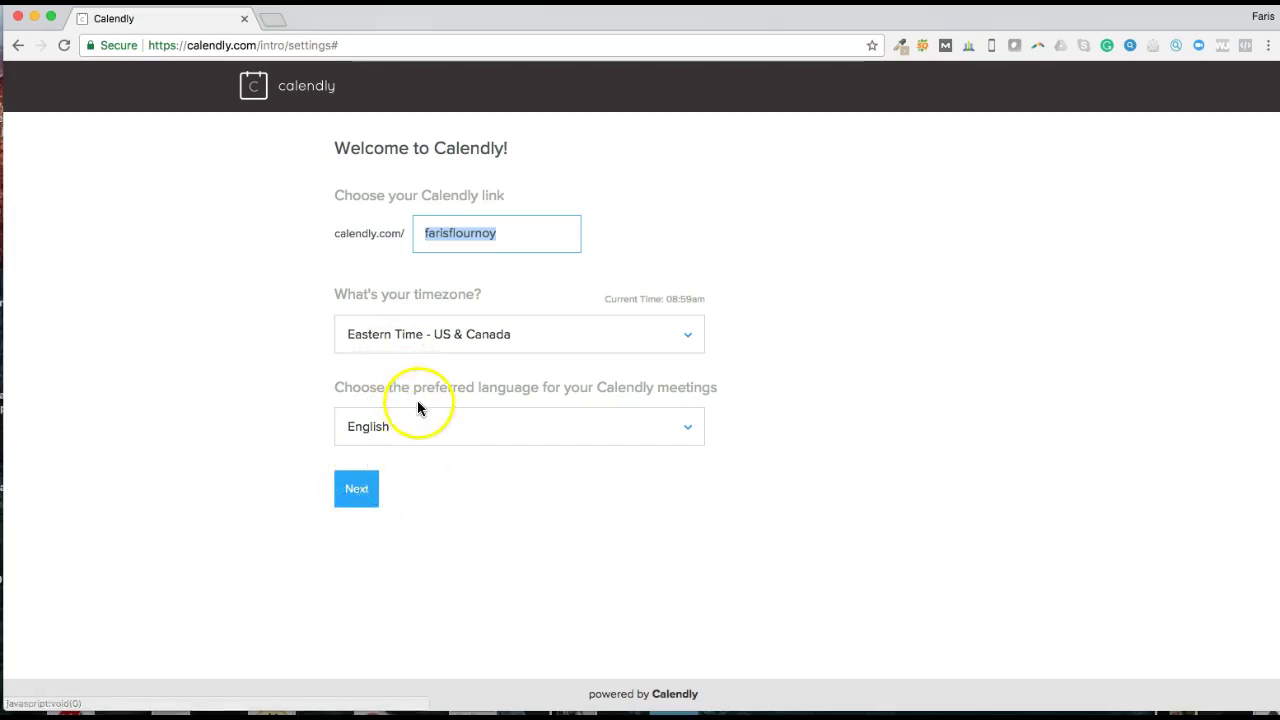
{"action": "left_click", "coordinate": [360, 489]}
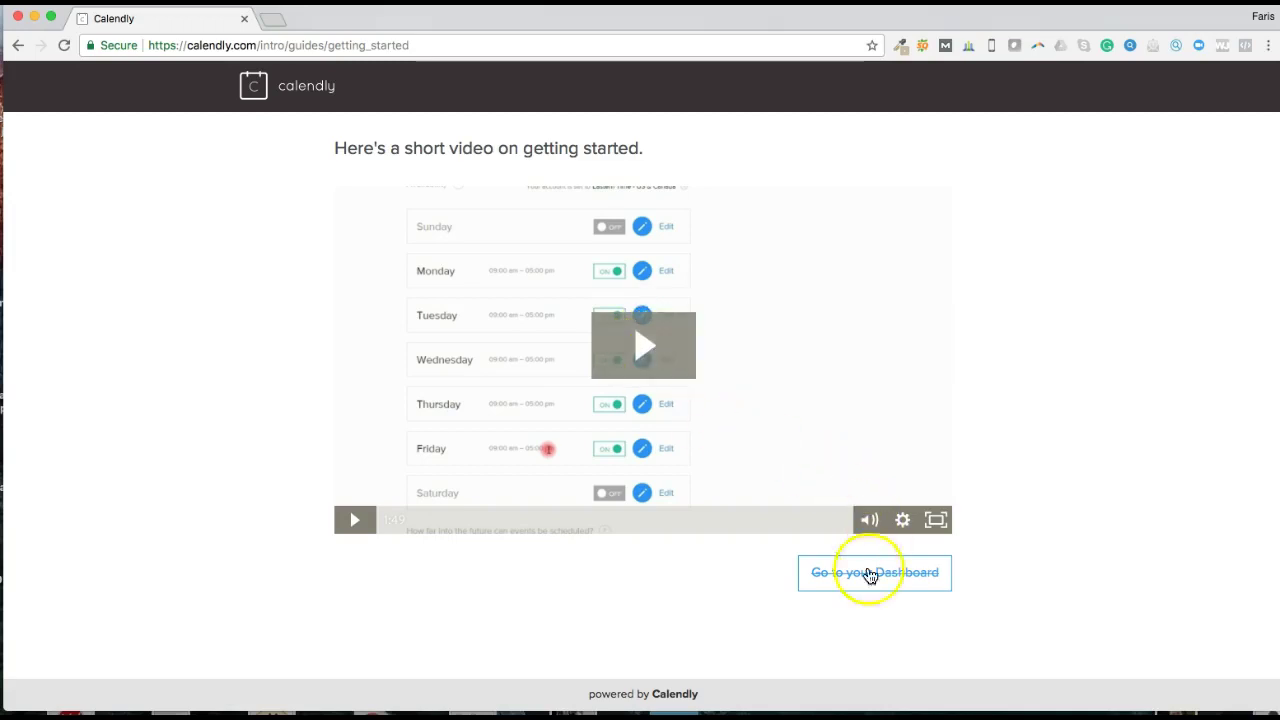
{"action": "left_click", "coordinate": [903, 588]}
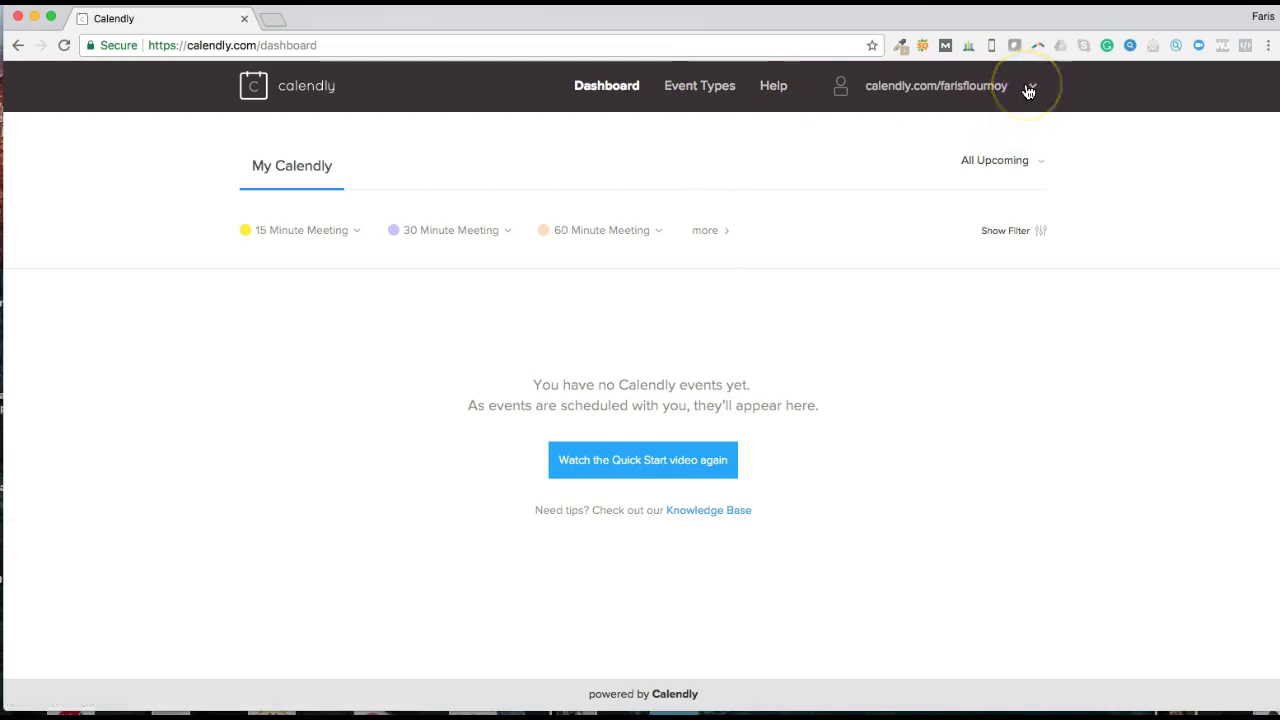
Step: Reload the dashboard, then open the Event Types list with the 15, 30 and 60 minute meetings
{"action": "left_click", "coordinate": [606, 85]}
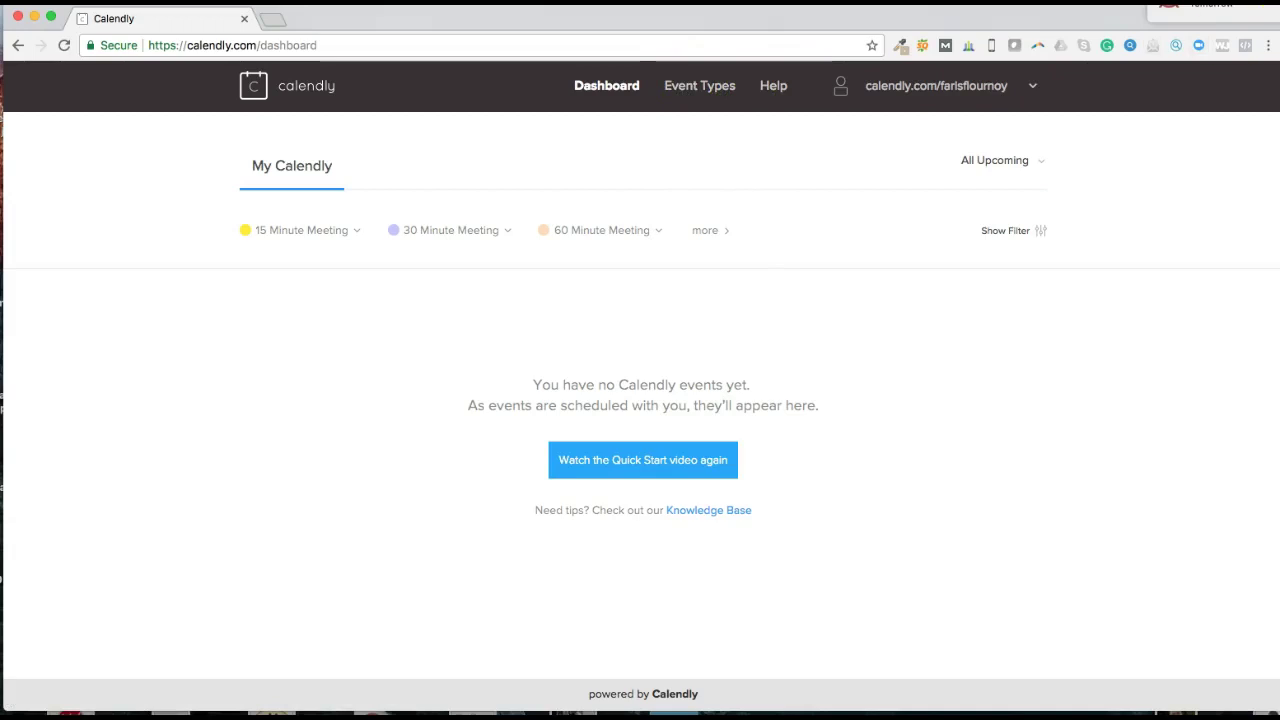
{"action": "left_click", "coordinate": [699, 90]}
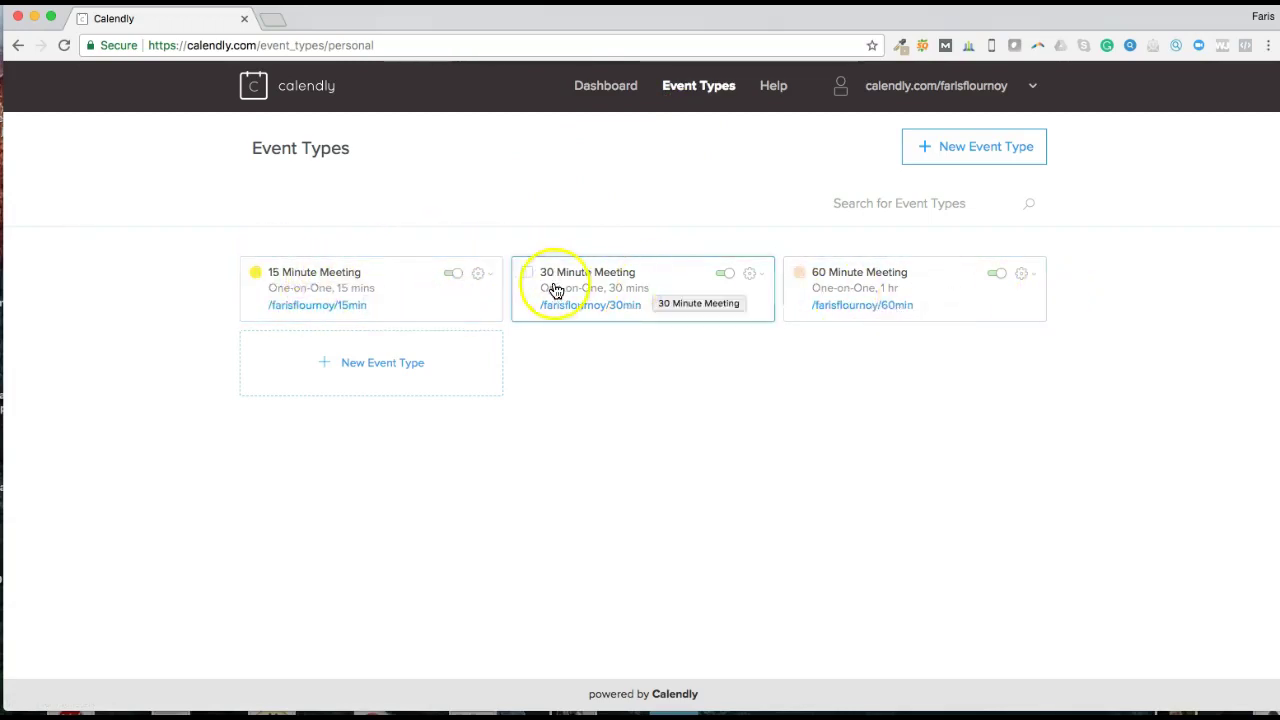
Step: Open the 15 Minute Meeting event type in the editor from its gear menu
{"action": "left_click", "coordinate": [482, 275]}
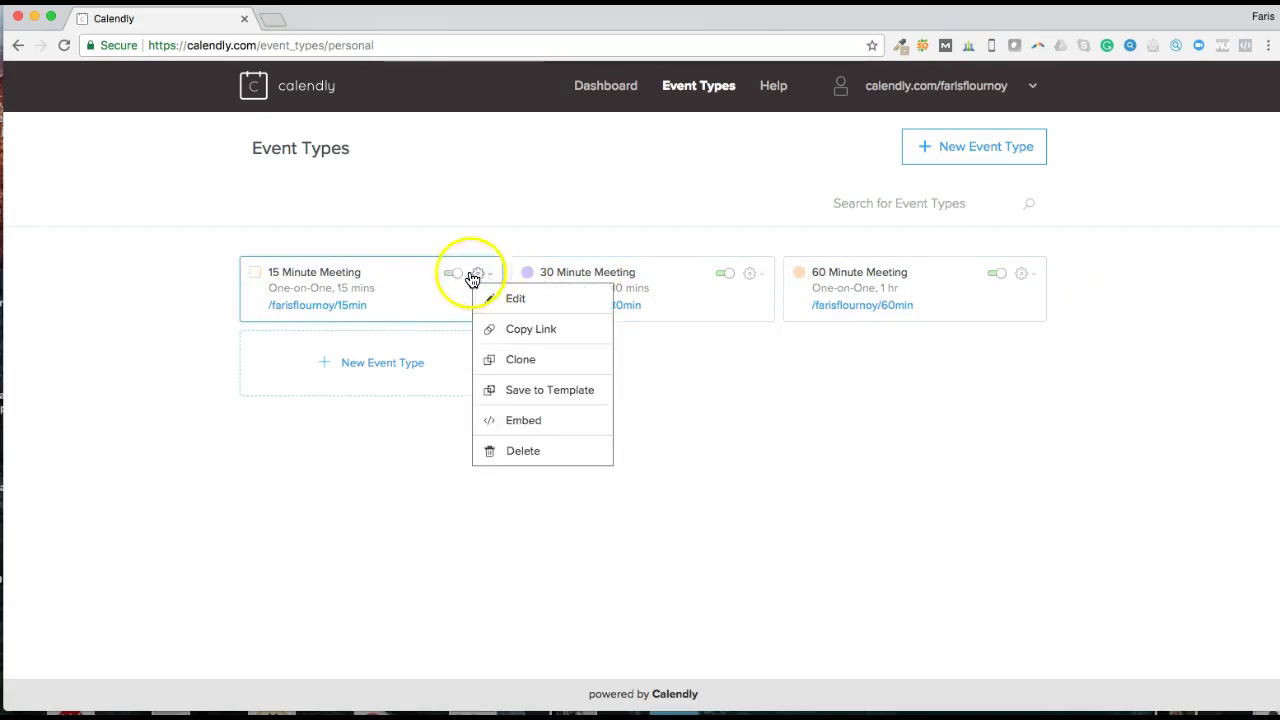
{"action": "left_click", "coordinate": [507, 303]}
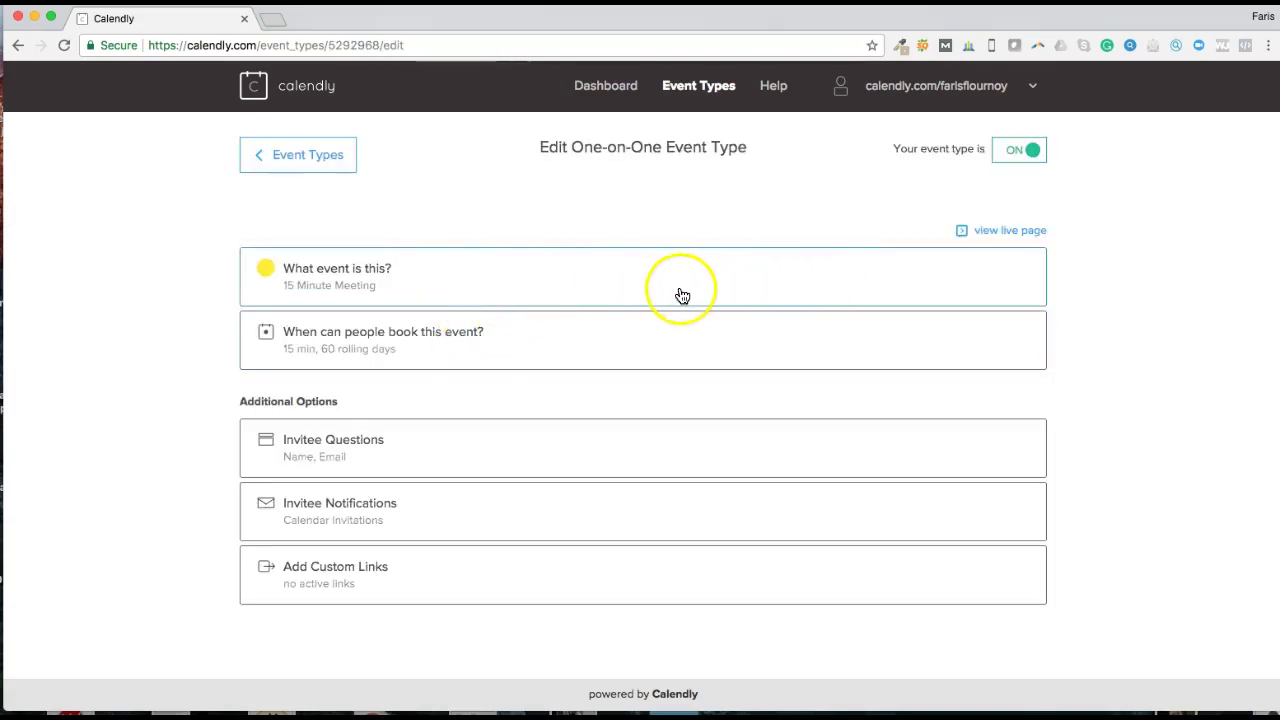
Step: Replace the '15 Minute Meeting' name with the host's name followed by '30min Consult'
{"action": "left_click", "coordinate": [603, 290]}
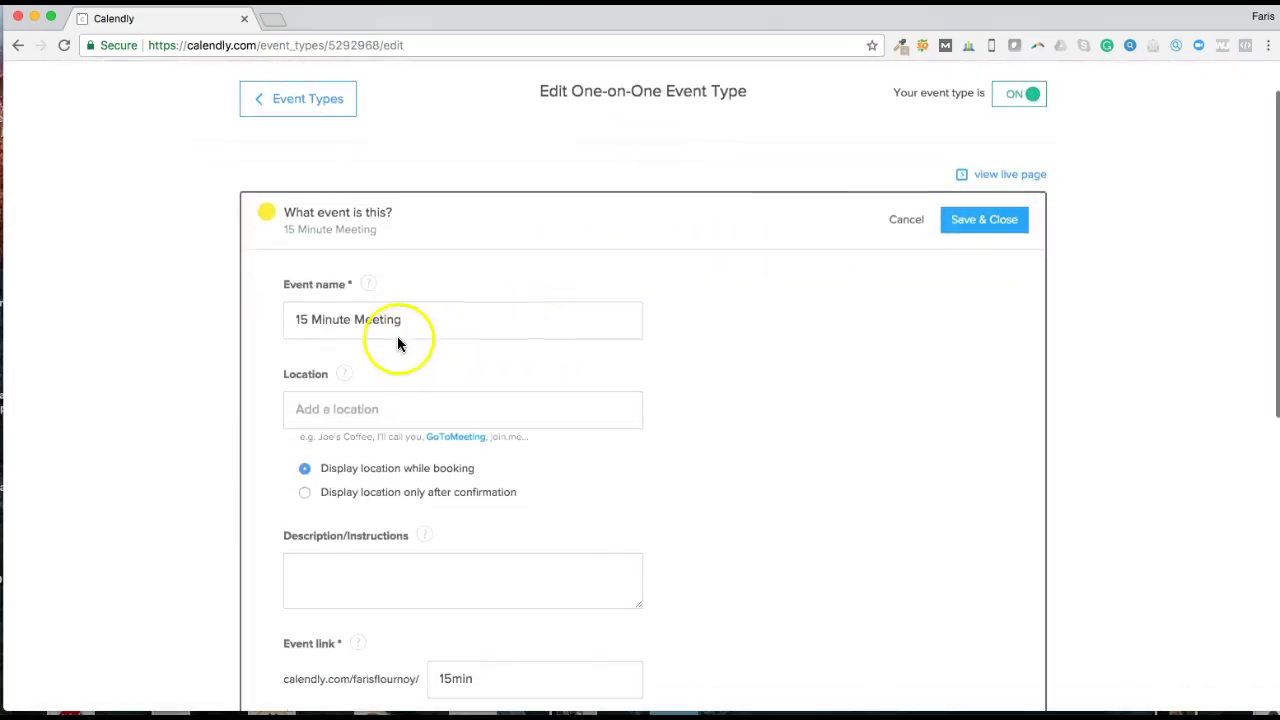
{"action": "left_click_drag", "start_coordinate": [437, 314], "coordinate": [307, 312]}
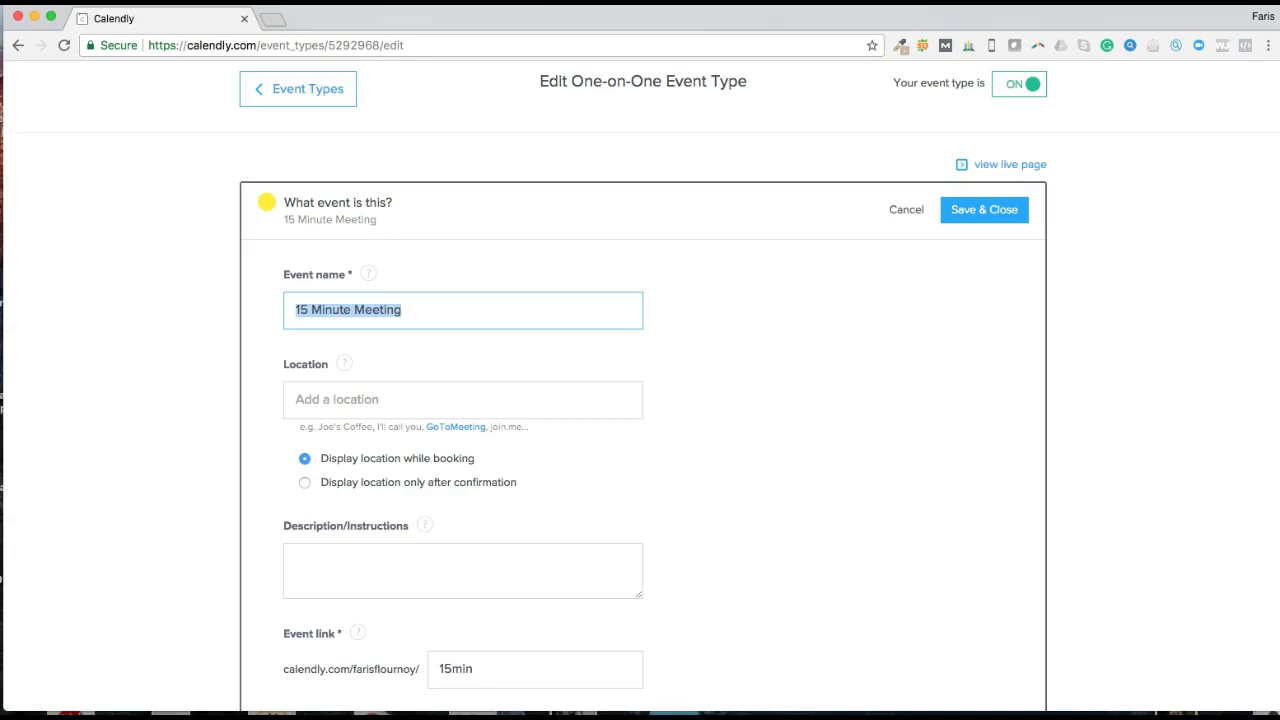
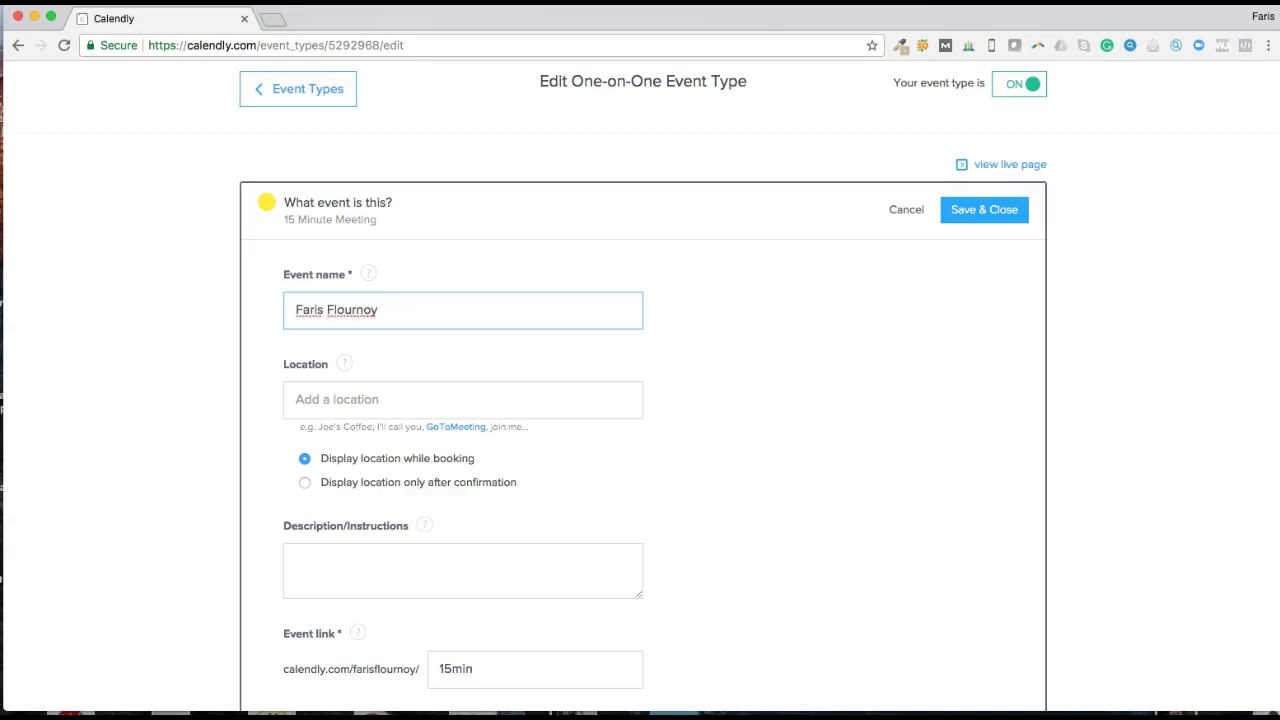
{"action": "type", "text": "n Consult"}
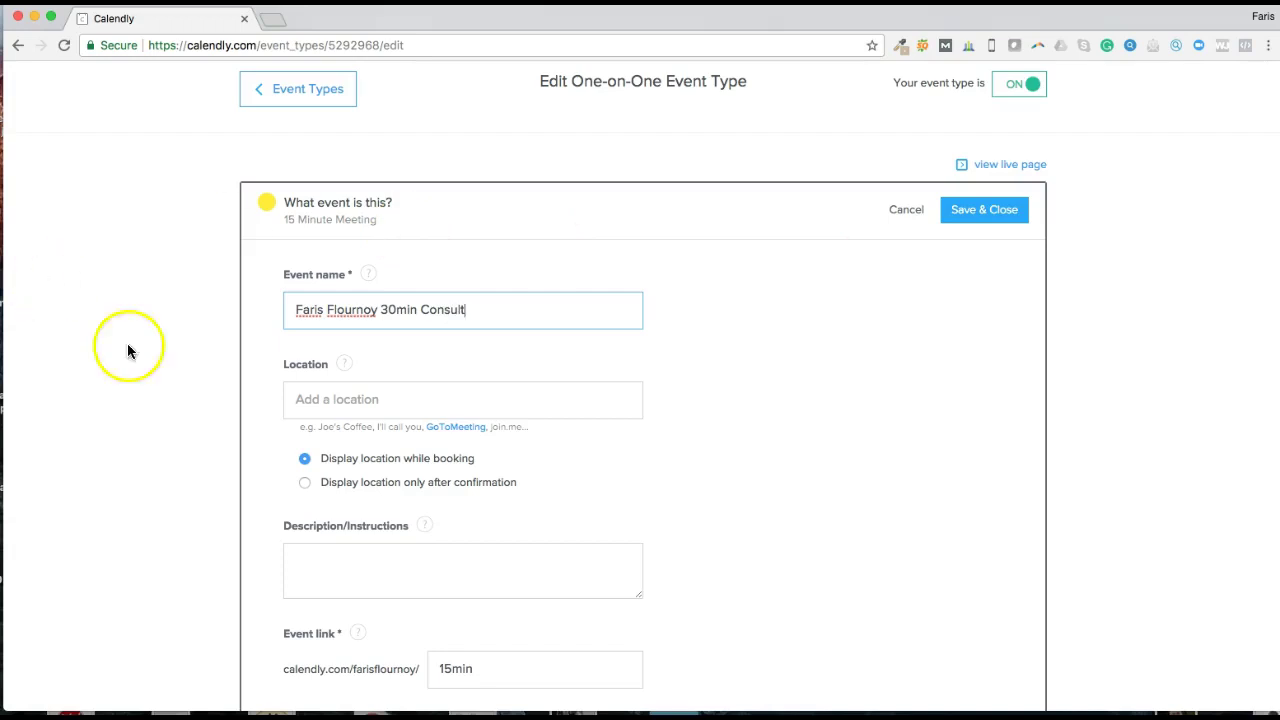
{"action": "left_click", "coordinate": [380, 400]}
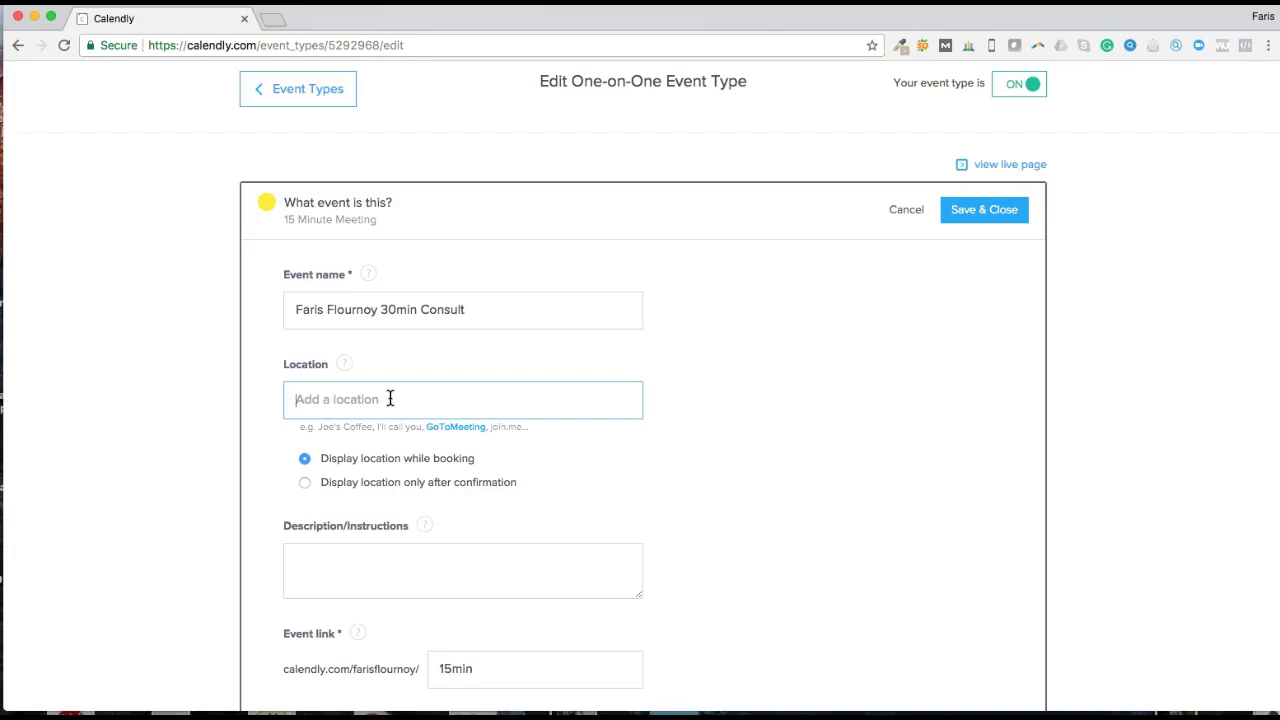
Step: Enter the host's street address as the event location and review the location help
{"action": "left_click", "coordinate": [405, 401]}
{"action": "left_click", "coordinate": [337, 402]}
{"action": "left_click", "coordinate": [362, 392]}
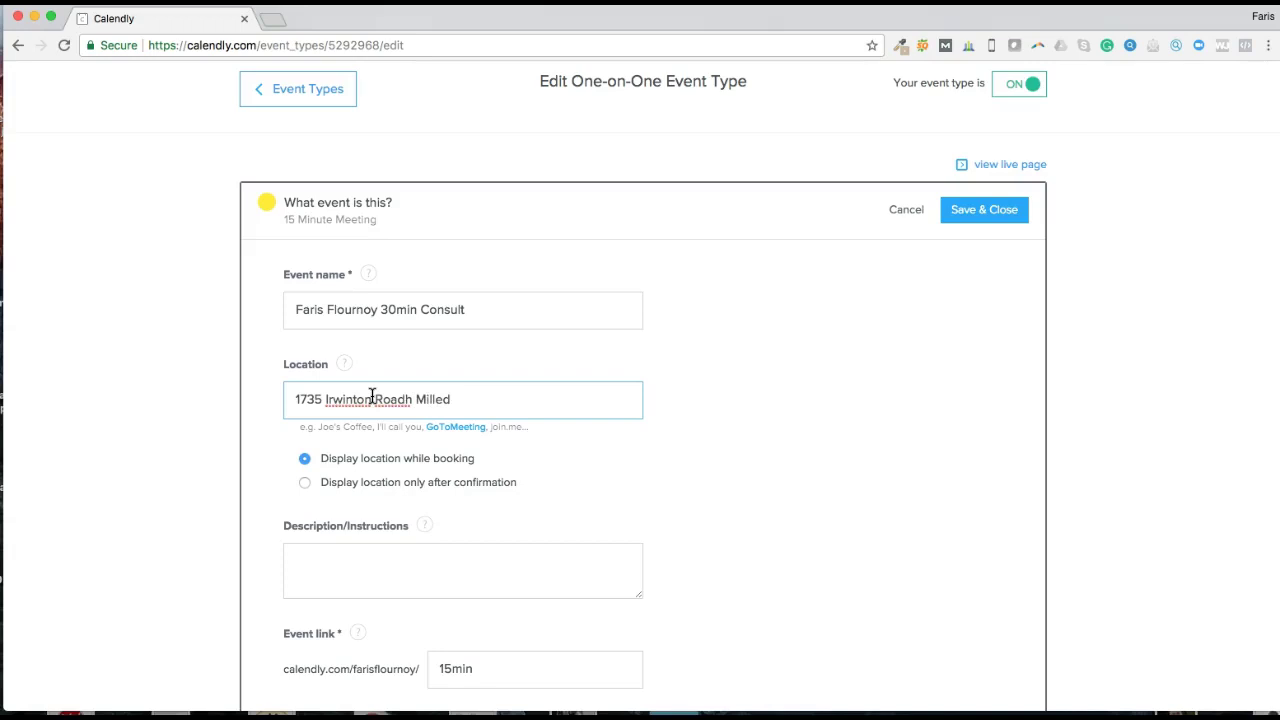
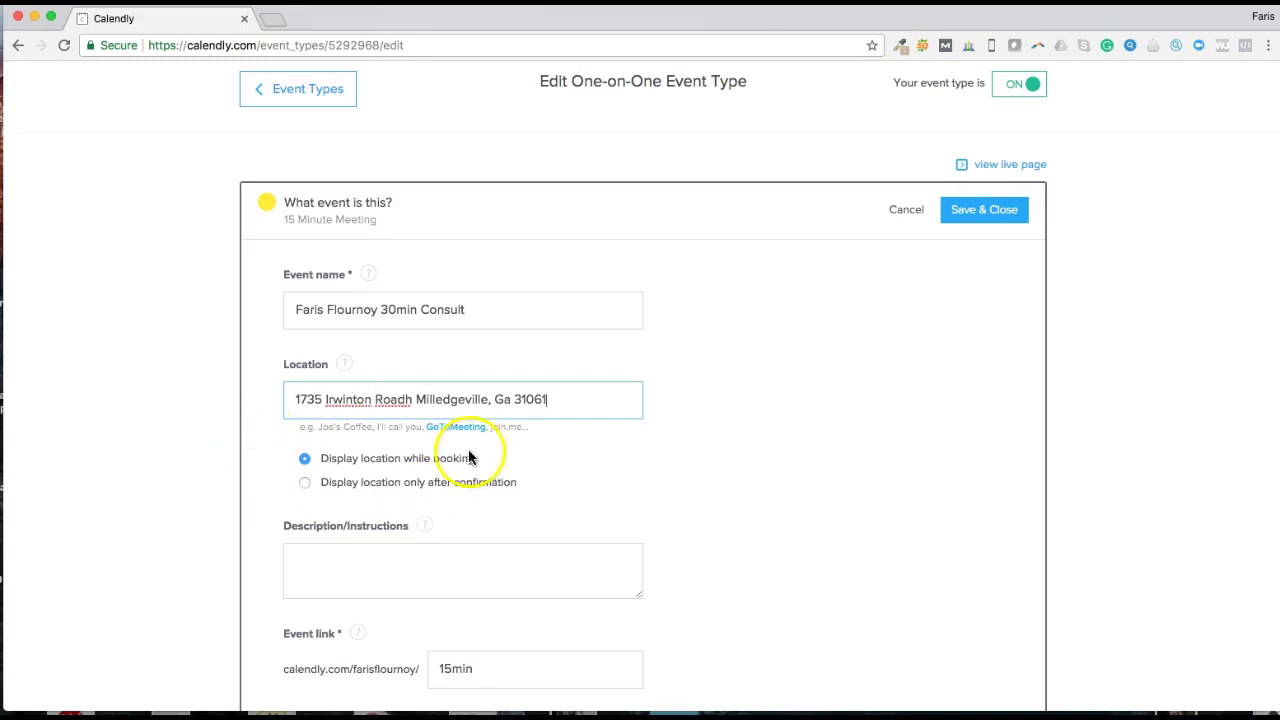
{"action": "left_click", "coordinate": [343, 365]}
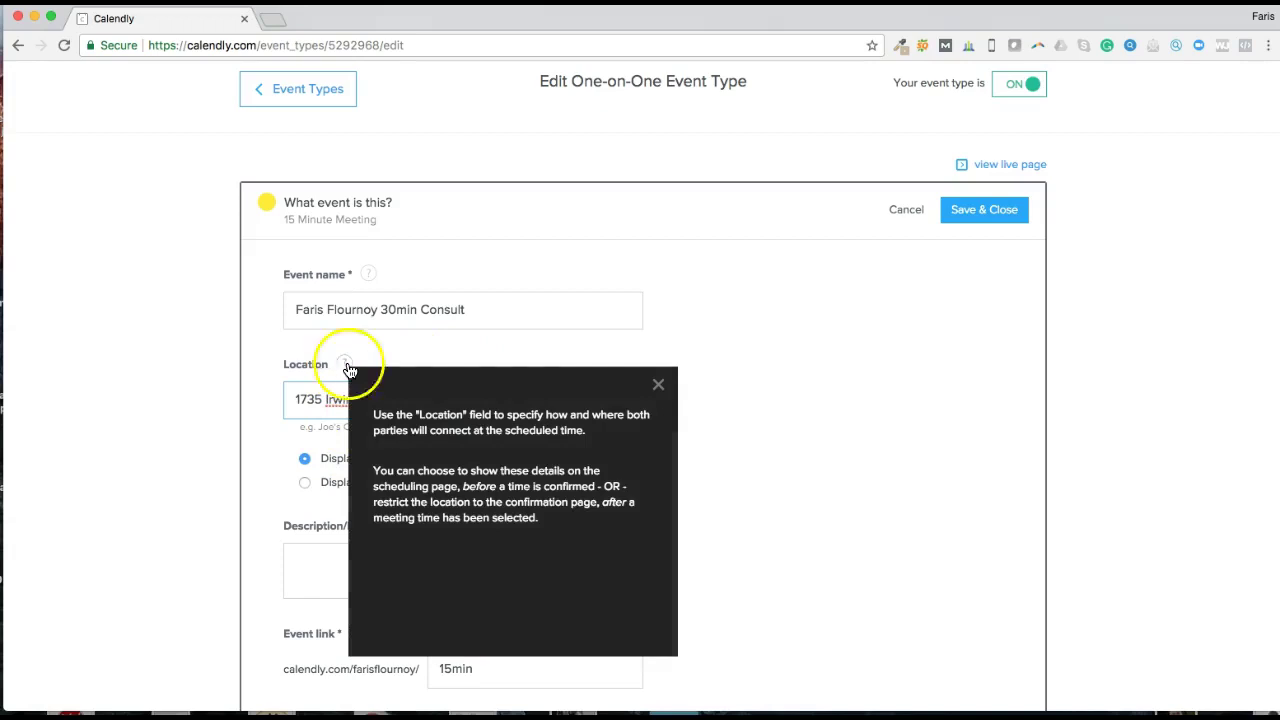
{"action": "left_click", "coordinate": [795, 382]}
{"action": "scroll", "coordinate": [450, 440], "scroll_direction": "down", "scroll_amount": 5}
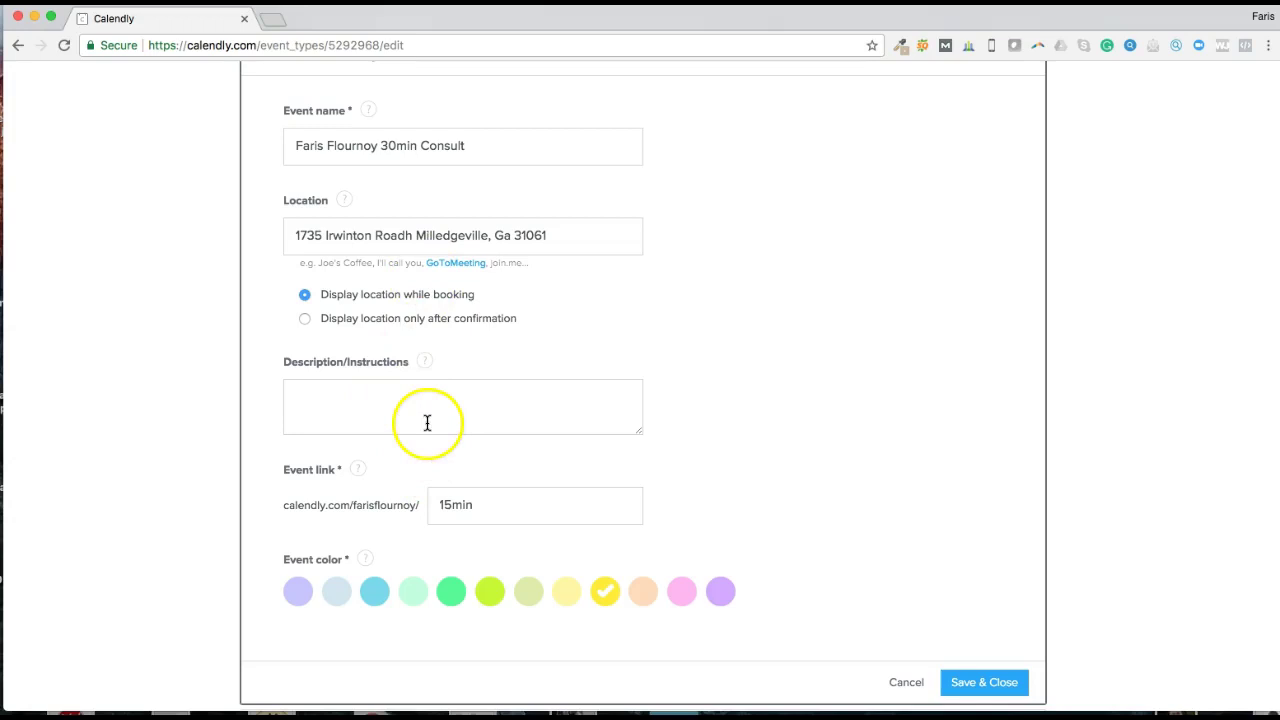
{"action": "scroll", "coordinate": [427, 420], "scroll_direction": "down", "scroll_amount": 2}
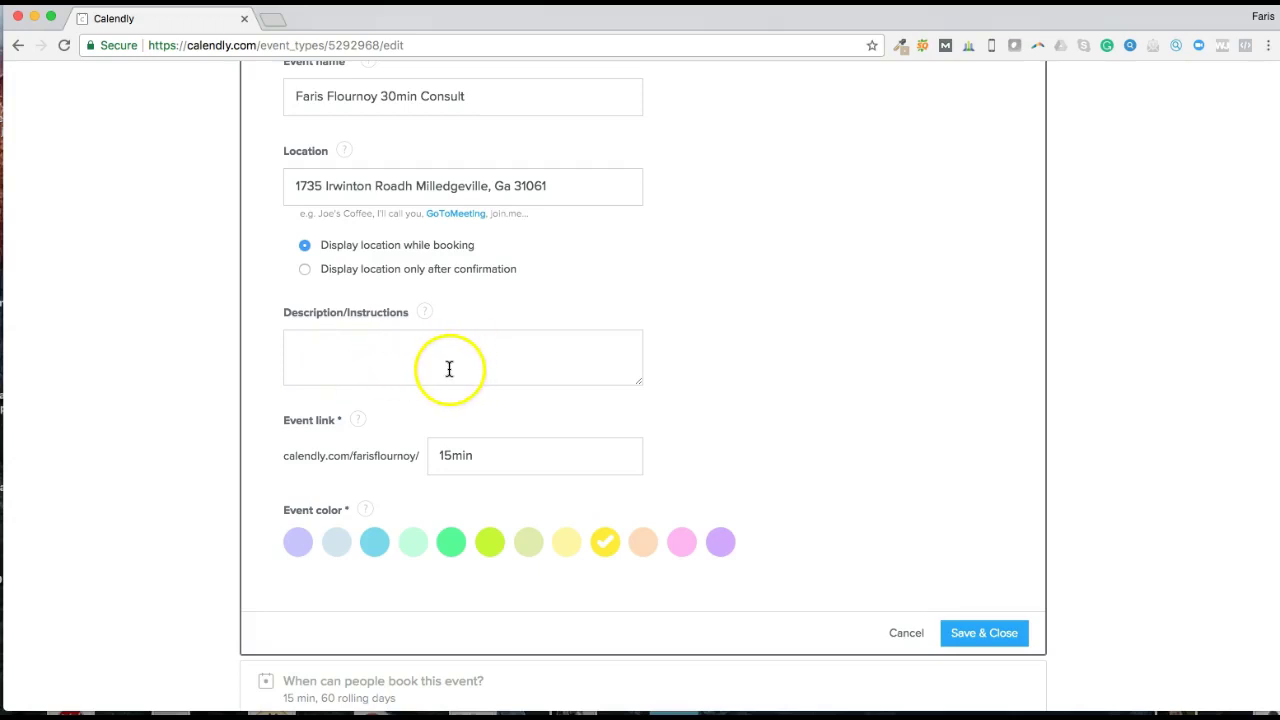
{"action": "scroll", "coordinate": [446, 369], "scroll_direction": "down", "scroll_amount": 1}
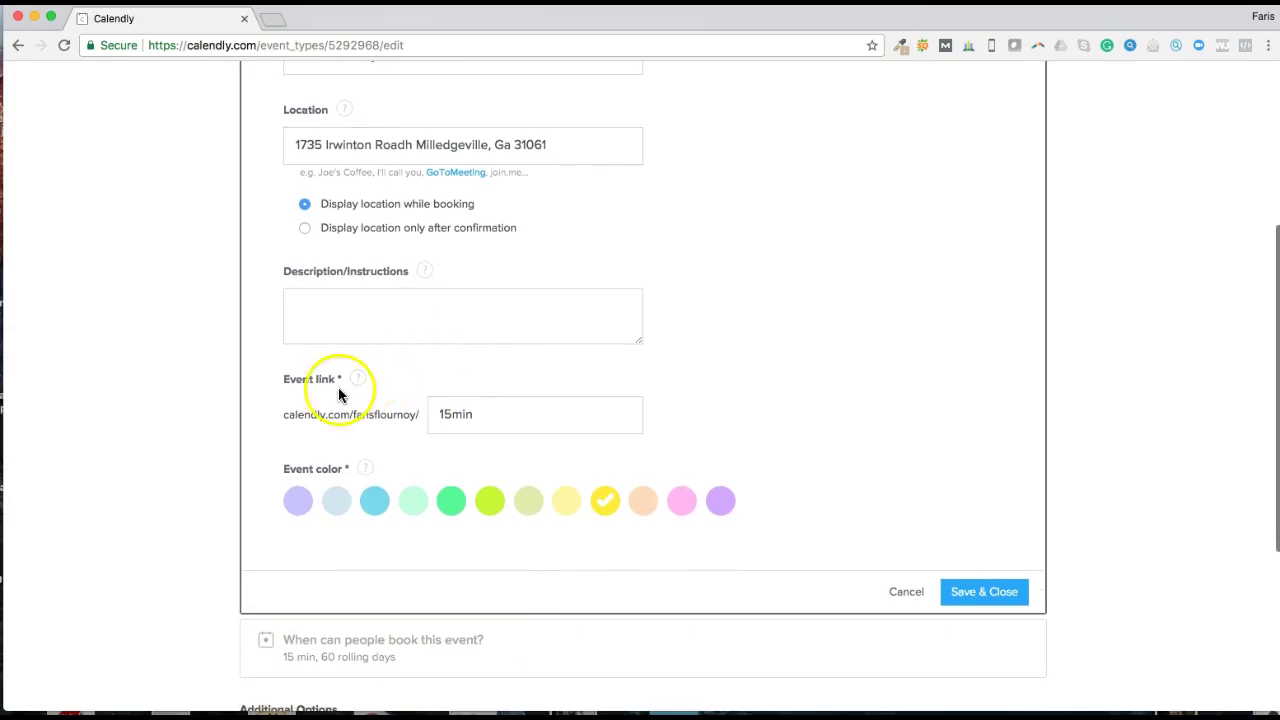
{"action": "scroll", "coordinate": [325, 378], "scroll_direction": "down", "scroll_amount": 1}
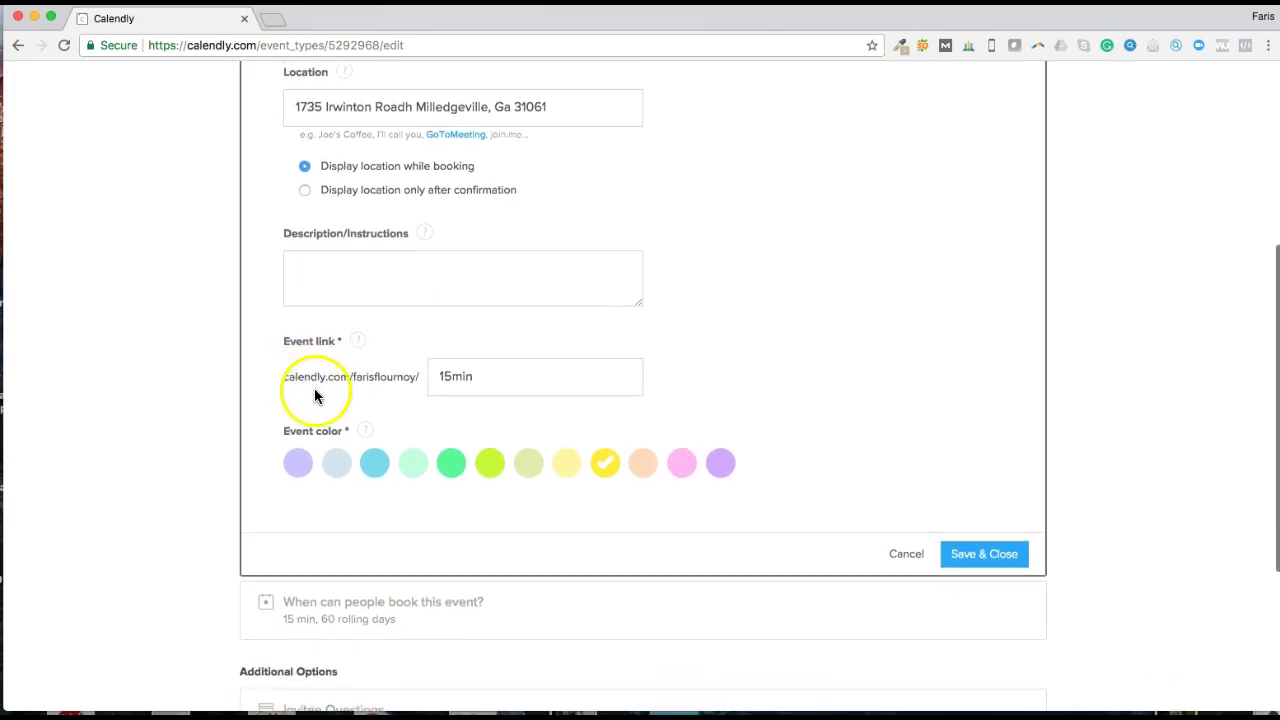
{"action": "scroll", "coordinate": [310, 385], "scroll_direction": "up", "scroll_amount": 1}
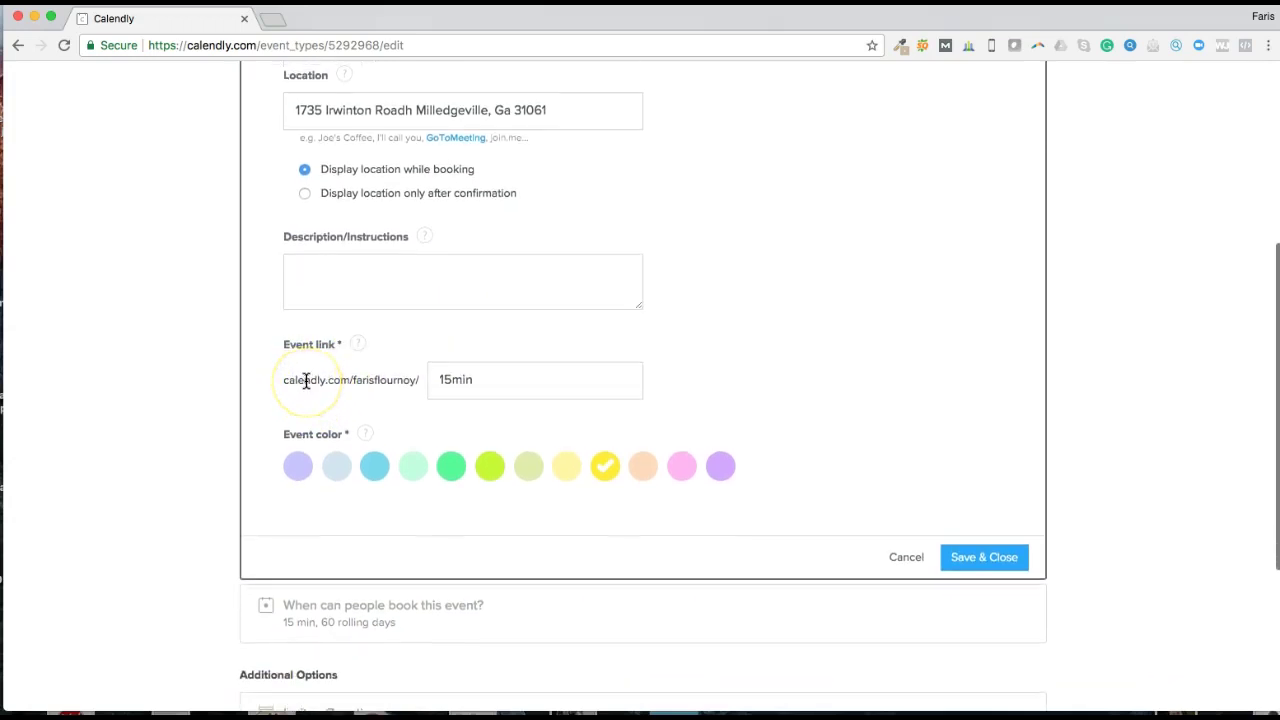
{"action": "left_click_drag", "start_coordinate": [306, 381], "coordinate": [374, 383]}
{"action": "left_click_drag", "start_coordinate": [530, 380], "coordinate": [423, 381]}
{"action": "scroll", "coordinate": [479, 372], "scroll_direction": "up", "scroll_amount": 2}
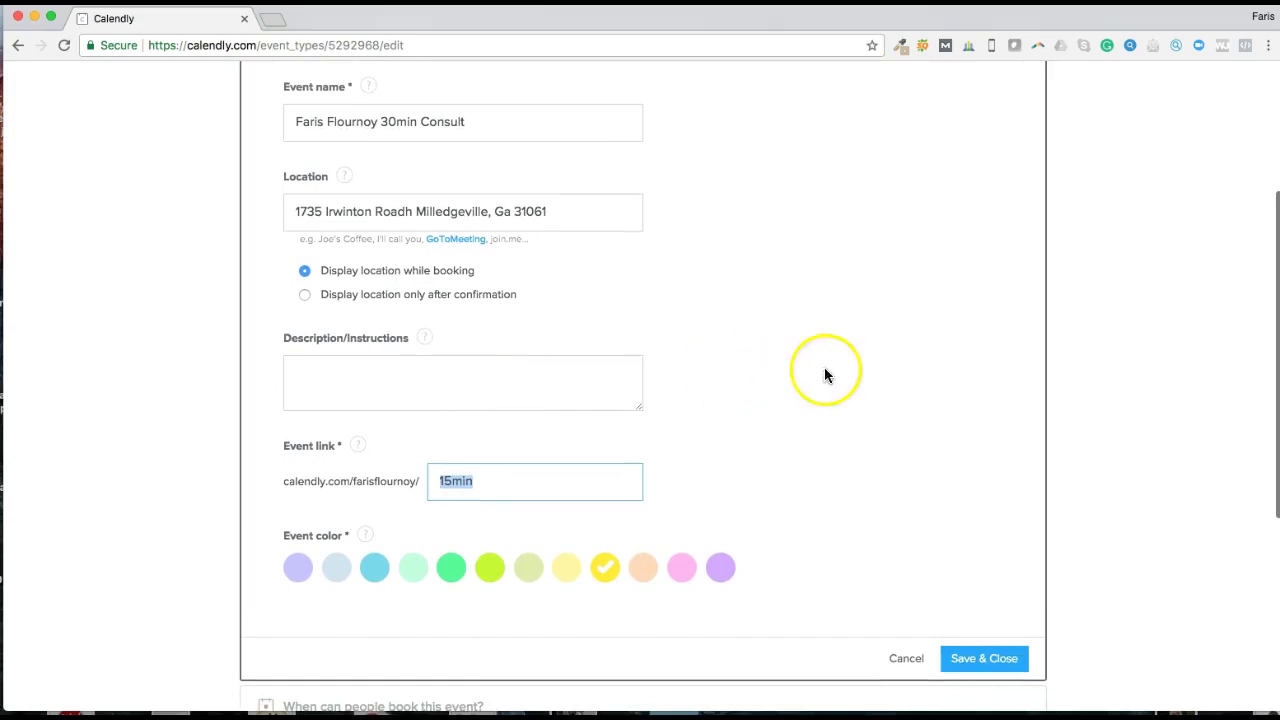
Step: Change the event link slug to the host's first name plus '30minconsult'
{"action": "type", "text": "F"}
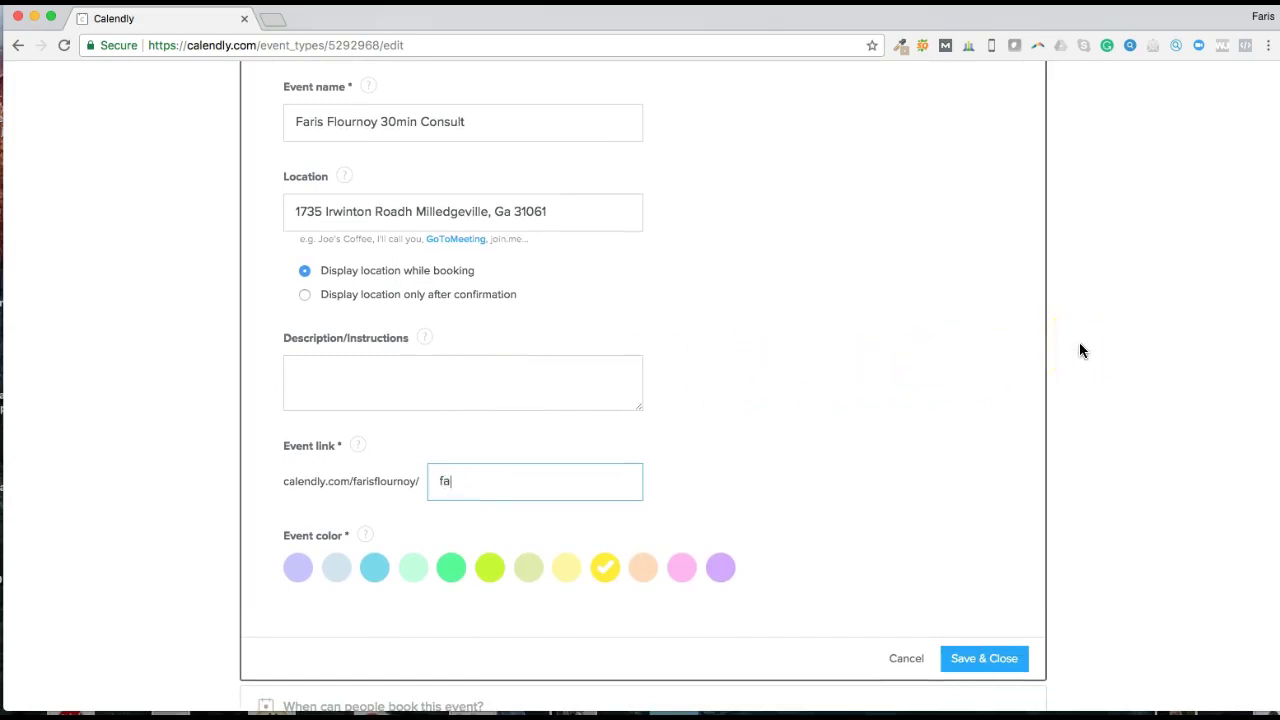
{"action": "key", "text": "BackSpace"}
{"action": "type", "text": "Faris"}
{"action": "key", "text": "BackSpace"}
{"action": "type", "text": "s30minc"}
{"action": "type", "text": "u"}
{"action": "type", "text": "onsult"}
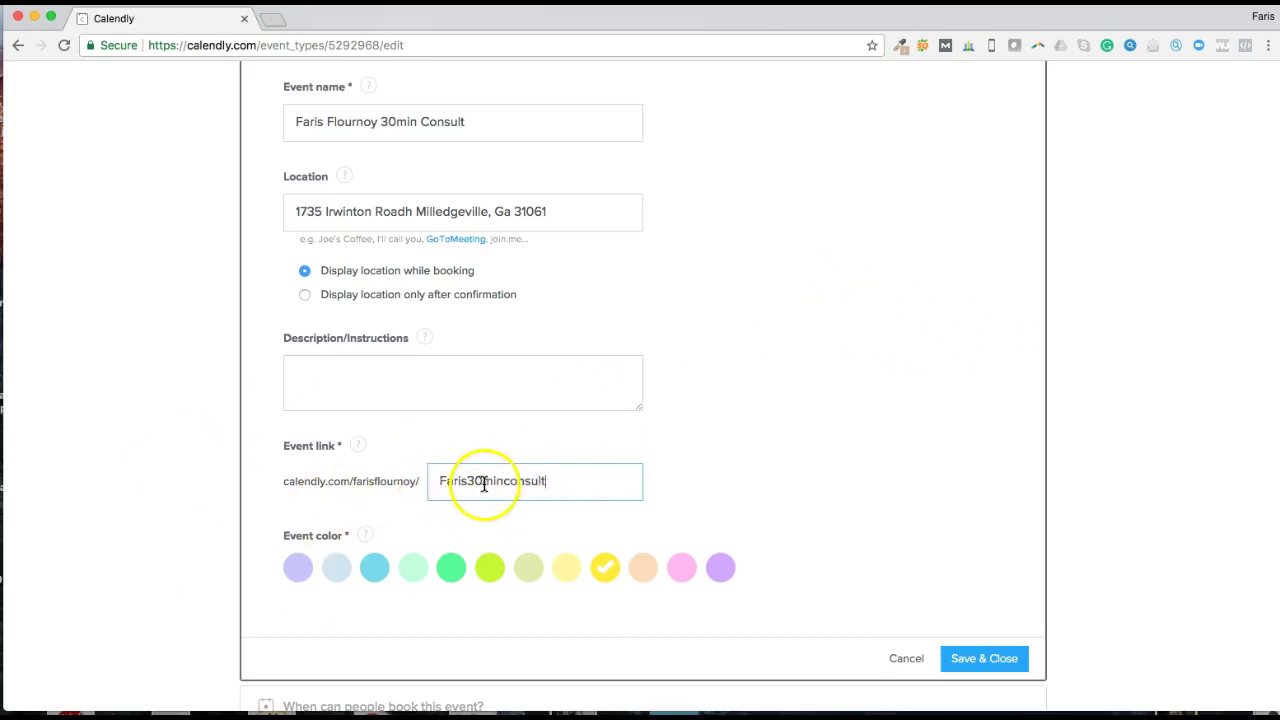
Step: Set the event color to purple and save the event type
{"action": "scroll", "coordinate": [570, 483], "scroll_direction": "down", "scroll_amount": 2}
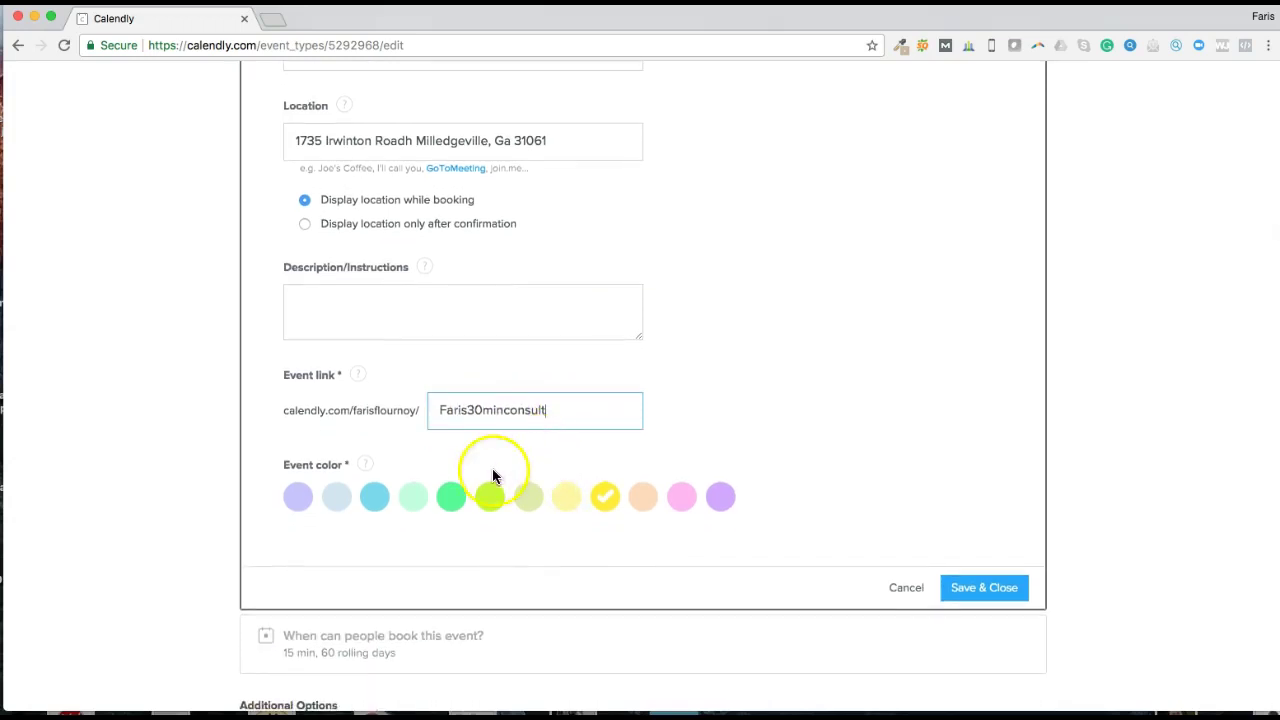
{"action": "left_click", "coordinate": [721, 497]}
{"action": "scroll", "coordinate": [846, 466], "scroll_direction": "down", "scroll_amount": 5}
{"action": "left_click", "coordinate": [992, 303]}
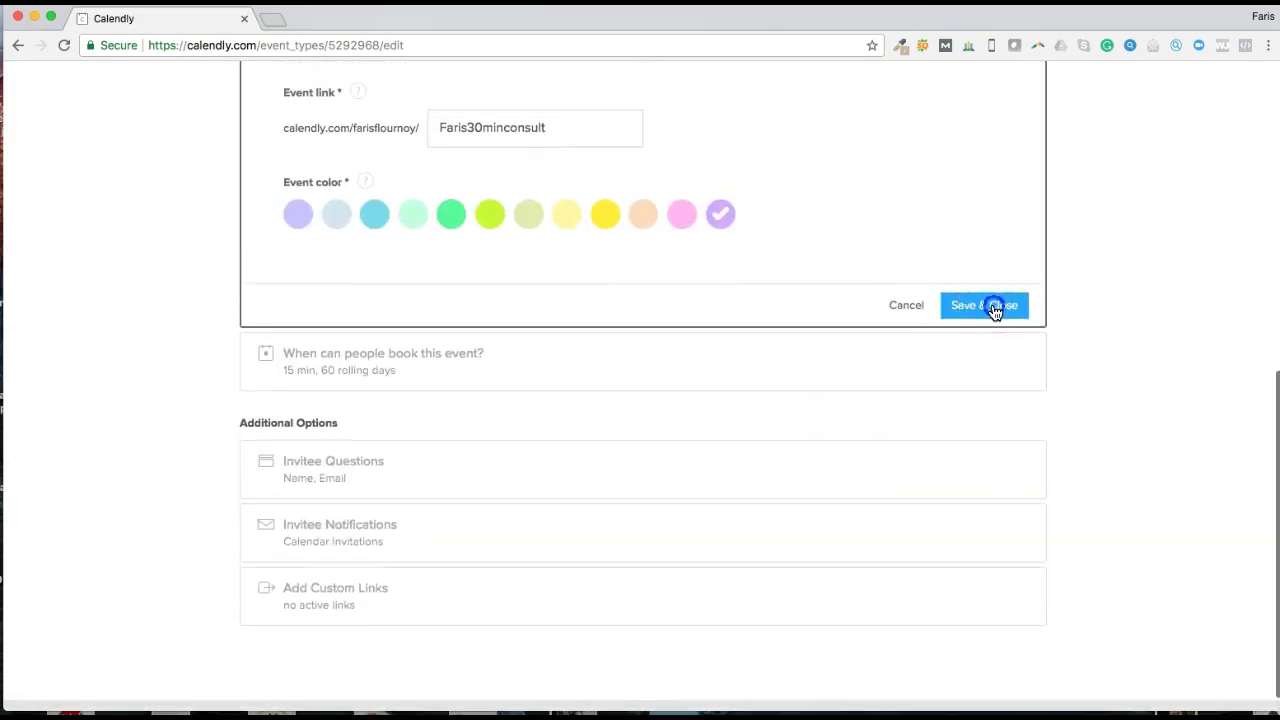
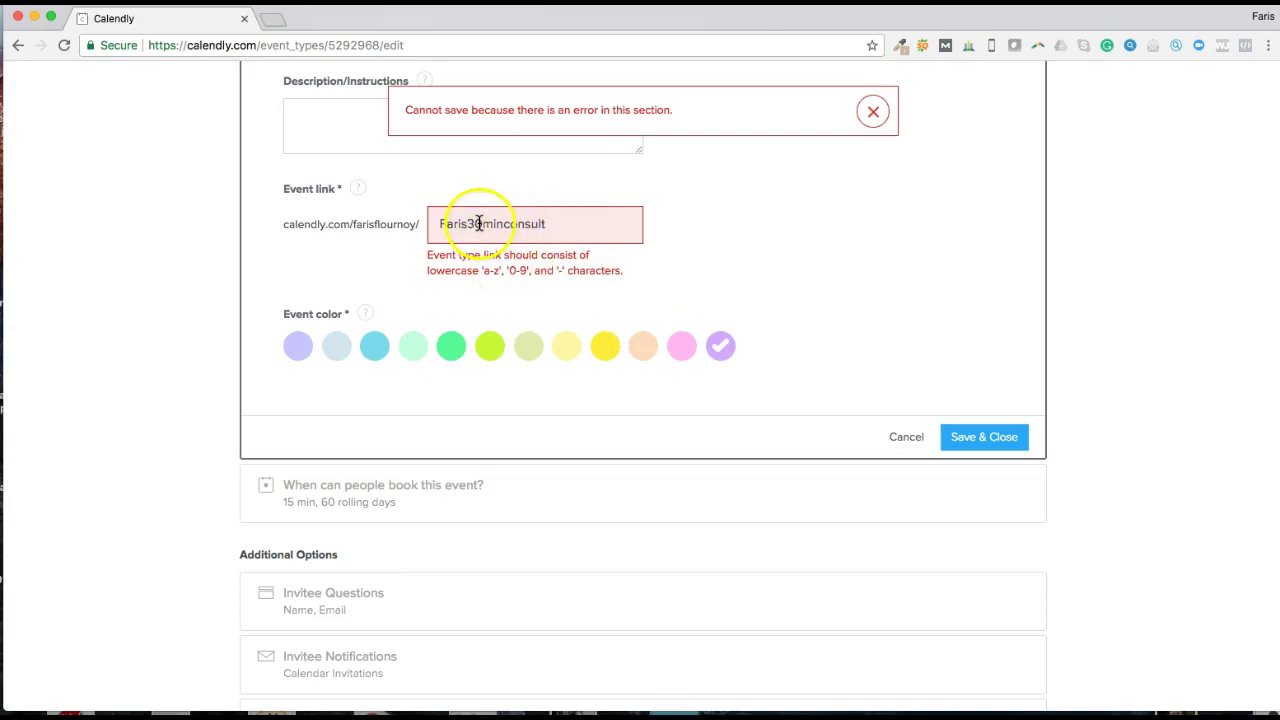
Step: Replace the invalid event link with lowercase 'faris30con' and save the event details
{"action": "left_click", "coordinate": [577, 223]}
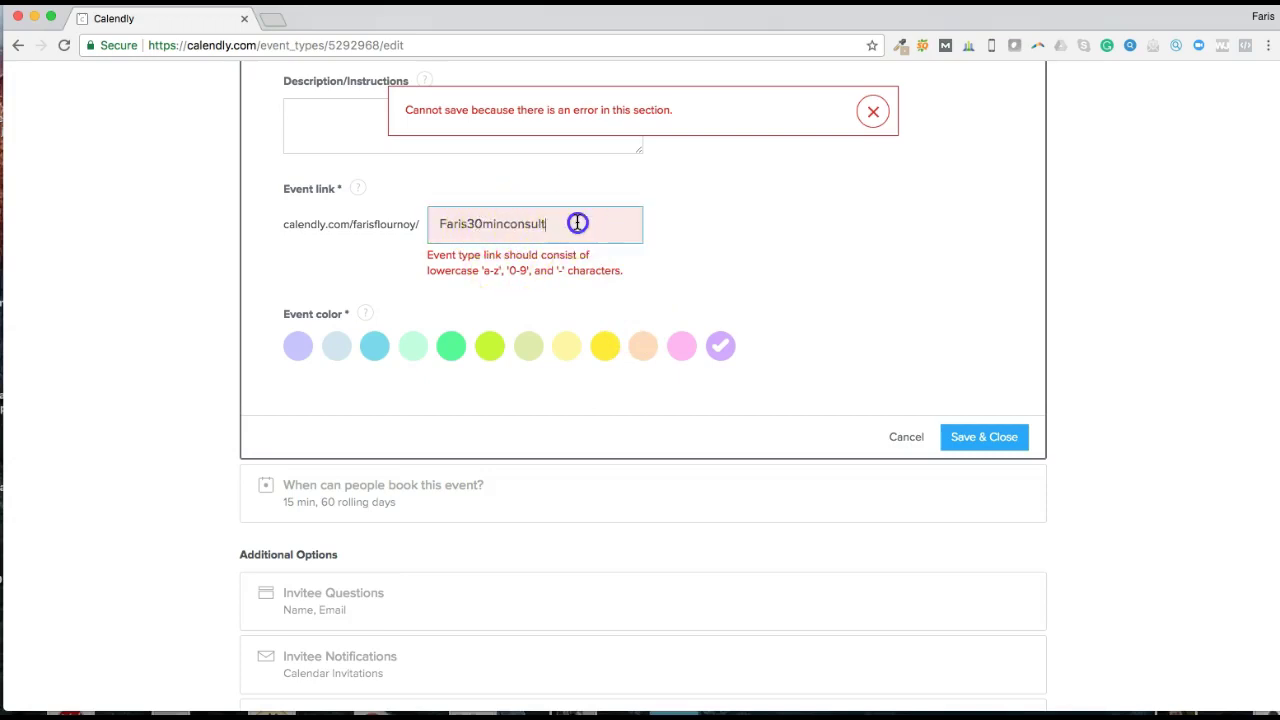
{"action": "left_click", "coordinate": [502, 212]}
{"action": "key", "text": "BackSpace"}
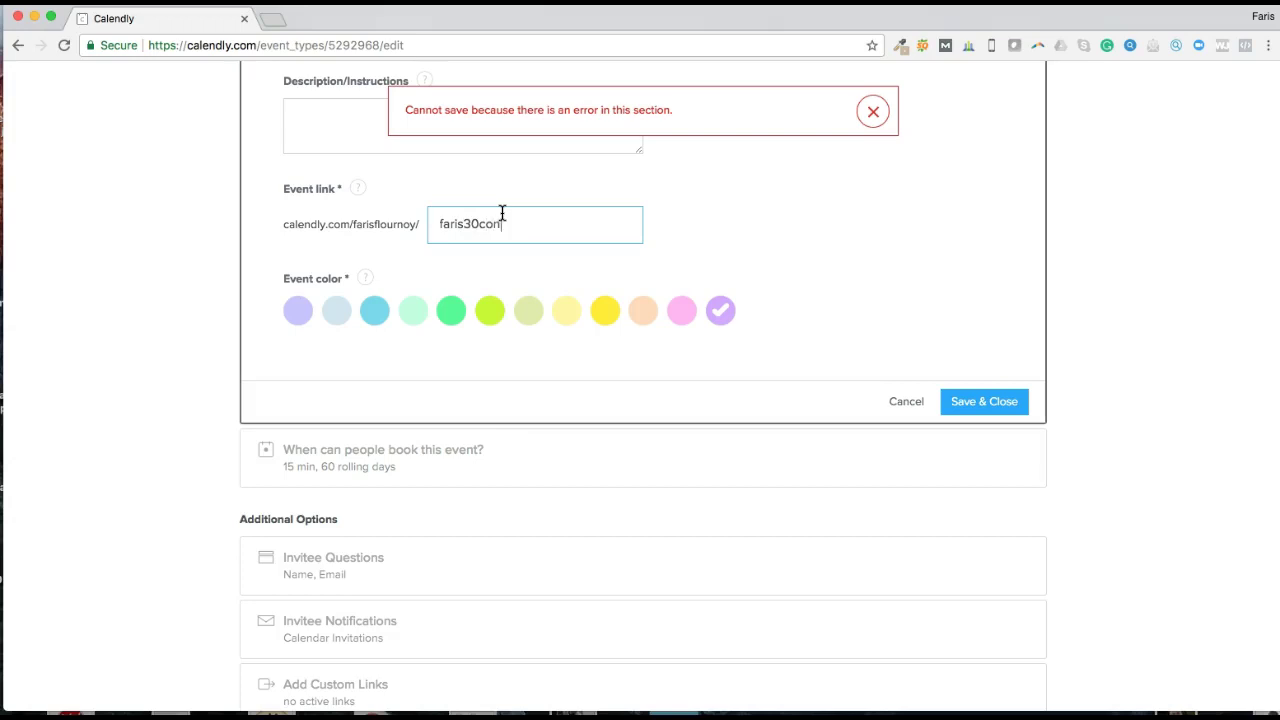
{"action": "left_click", "coordinate": [995, 400]}
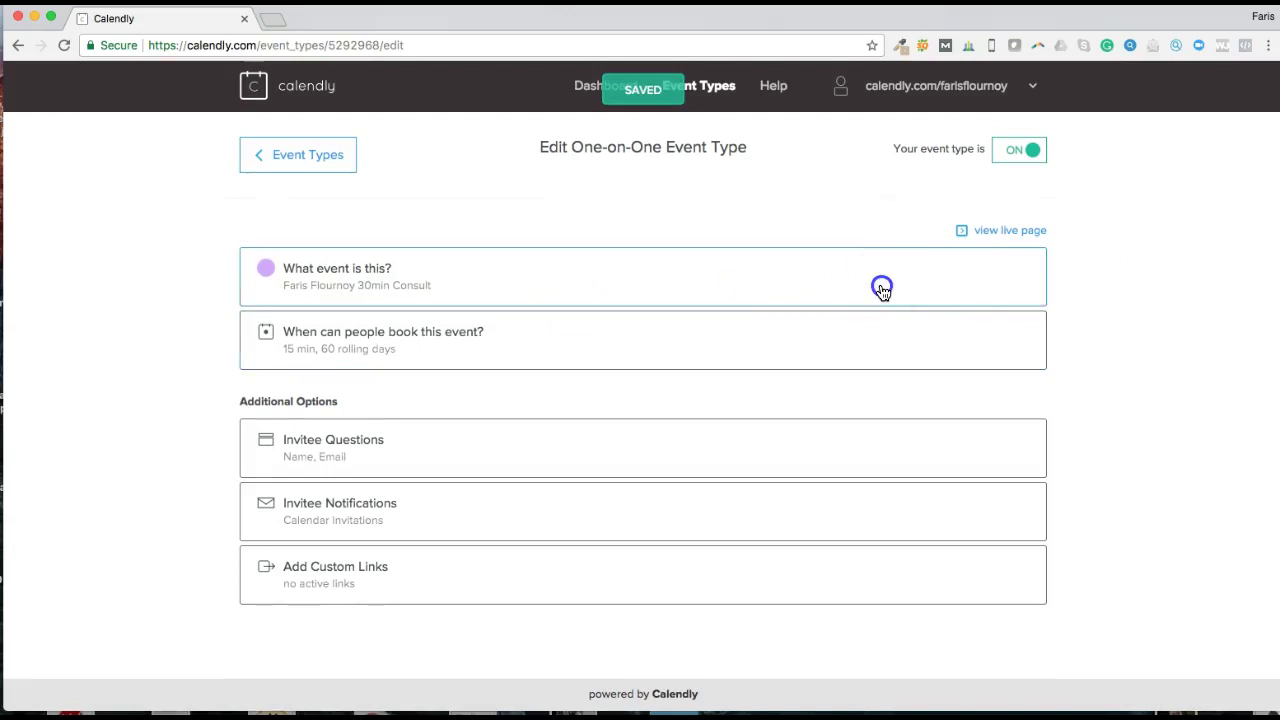
{"action": "left_click", "coordinate": [883, 283]}
{"action": "scroll", "coordinate": [551, 423], "scroll_direction": "down", "scroll_amount": 3}
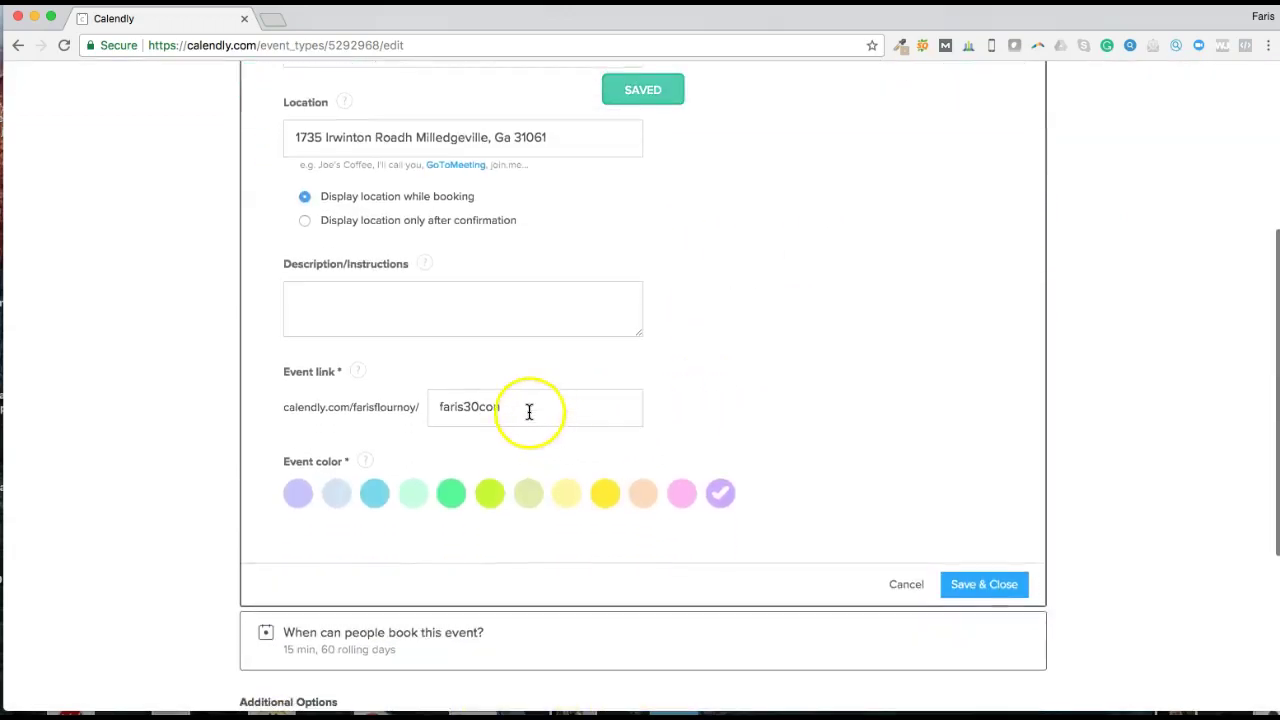
{"action": "scroll", "coordinate": [630, 462], "scroll_direction": "down", "scroll_amount": 1}
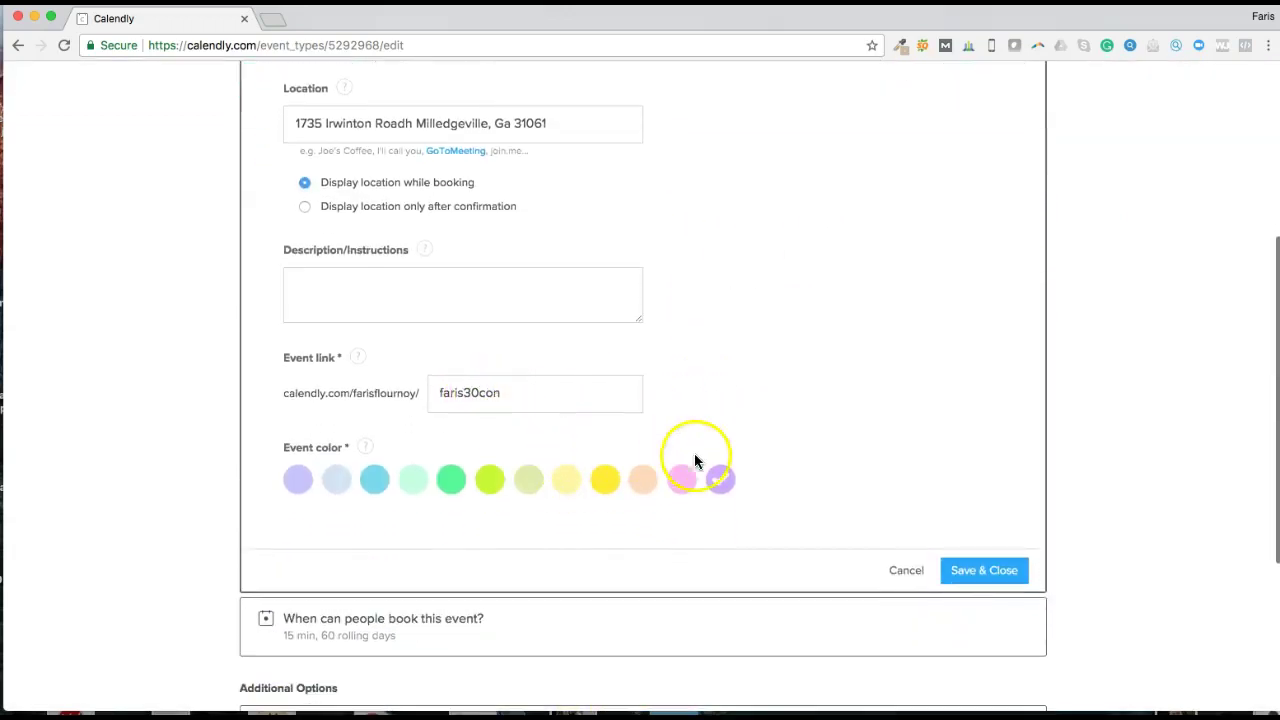
{"action": "left_click", "coordinate": [1003, 569]}
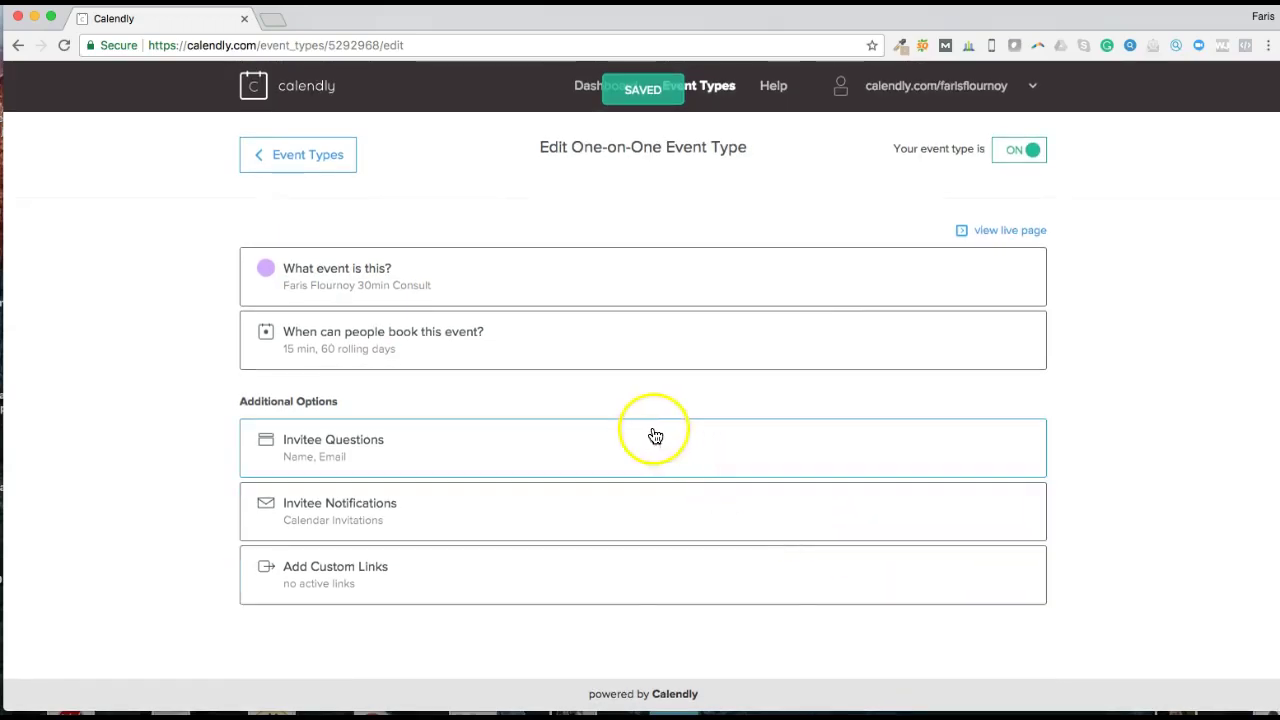
Step: In the booking settings, change the Event Duration from 15 to 30 min
{"action": "left_click", "coordinate": [522, 340]}
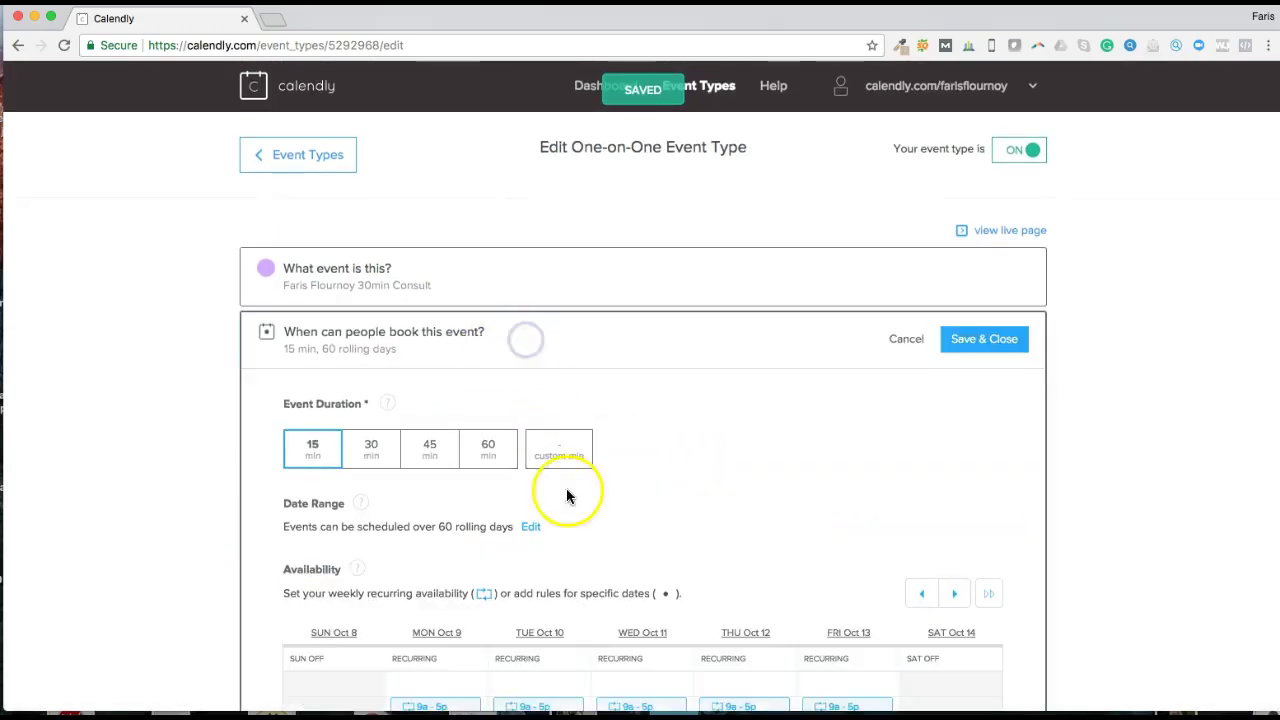
{"action": "scroll", "coordinate": [566, 494], "scroll_direction": "down", "scroll_amount": 3}
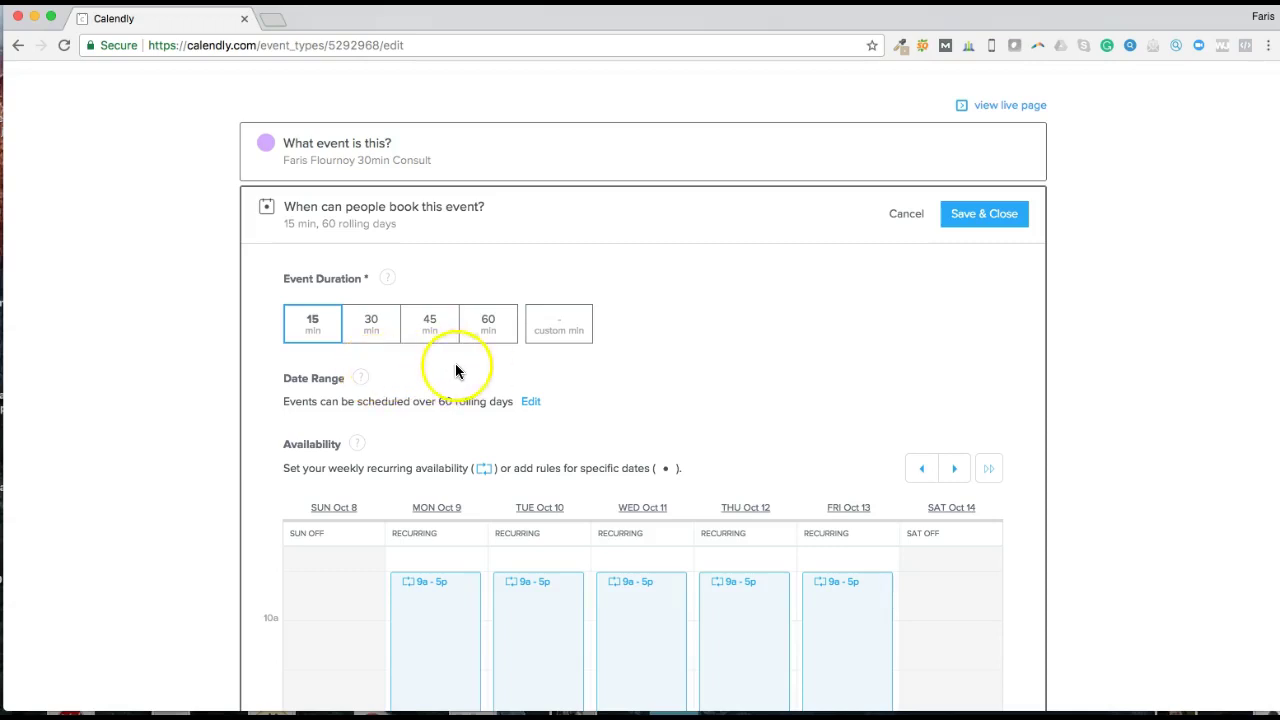
{"action": "scroll", "coordinate": [627, 372], "scroll_direction": "down", "scroll_amount": 3}
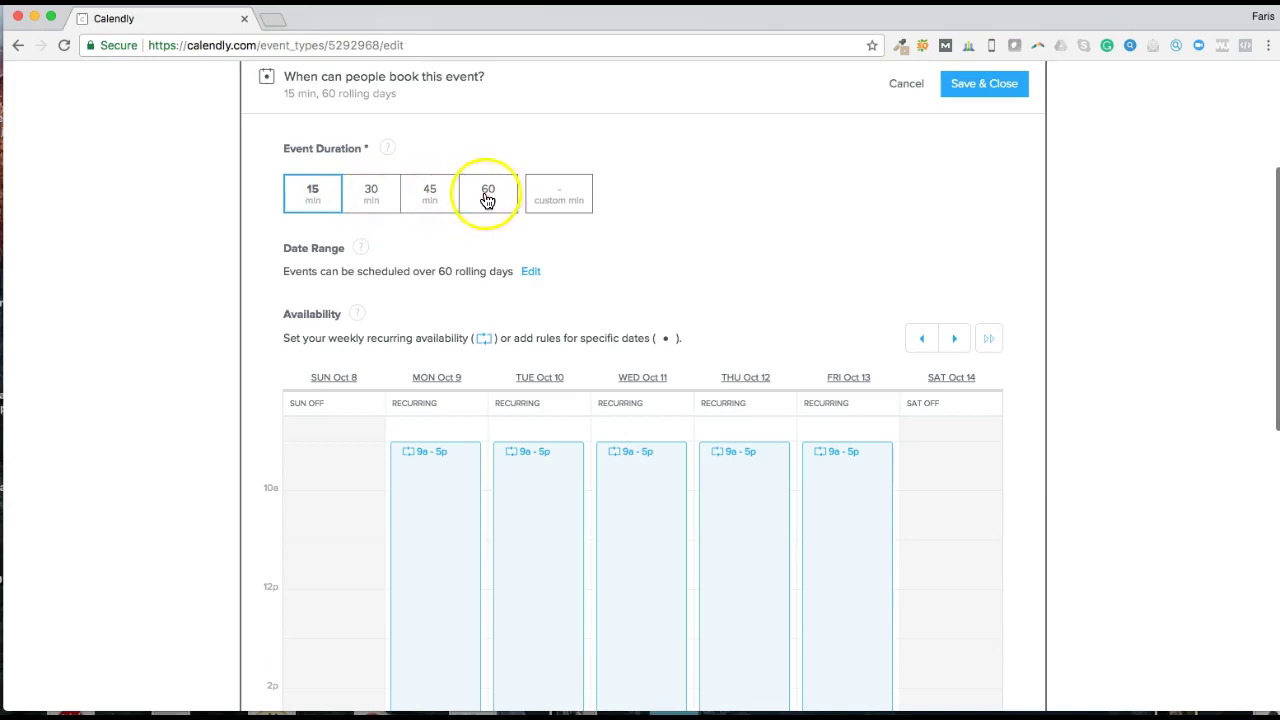
{"action": "left_click", "coordinate": [566, 191]}
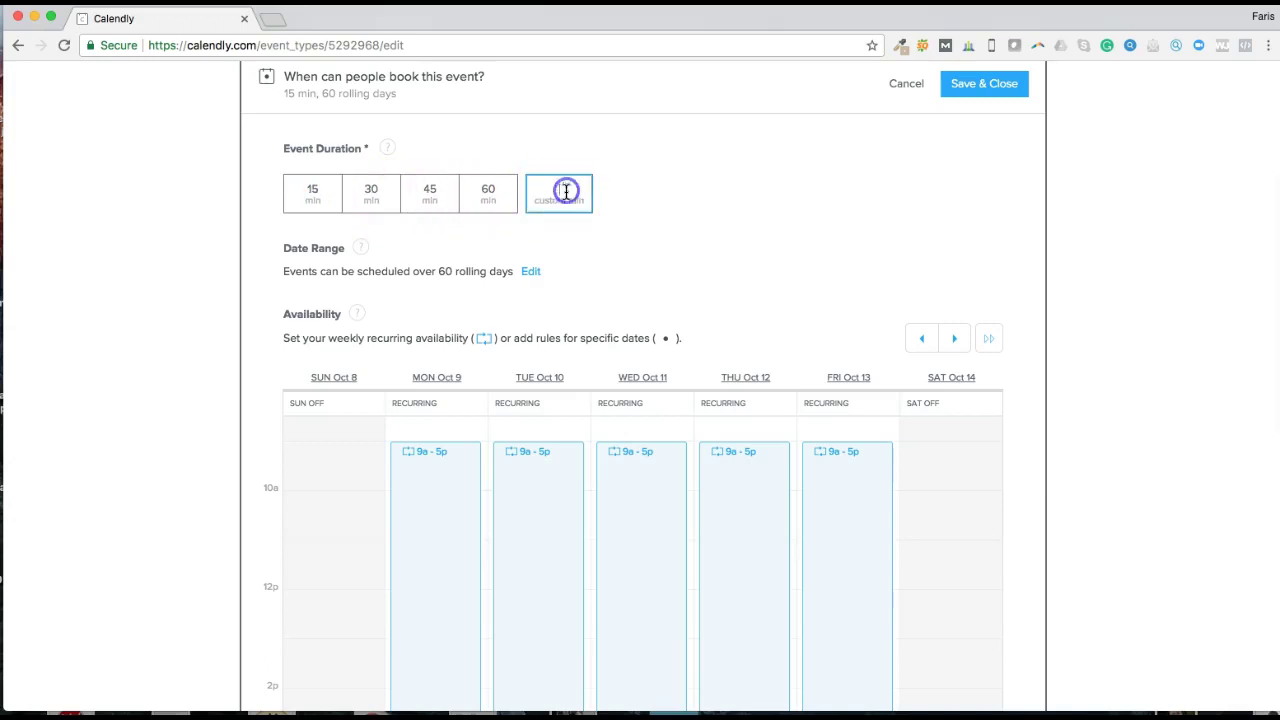
{"action": "scroll", "coordinate": [375, 195], "scroll_direction": "up", "scroll_amount": 1}
{"action": "left_click", "coordinate": [373, 198]}
{"action": "scroll", "coordinate": [623, 212], "scroll_direction": "up", "scroll_amount": 5}
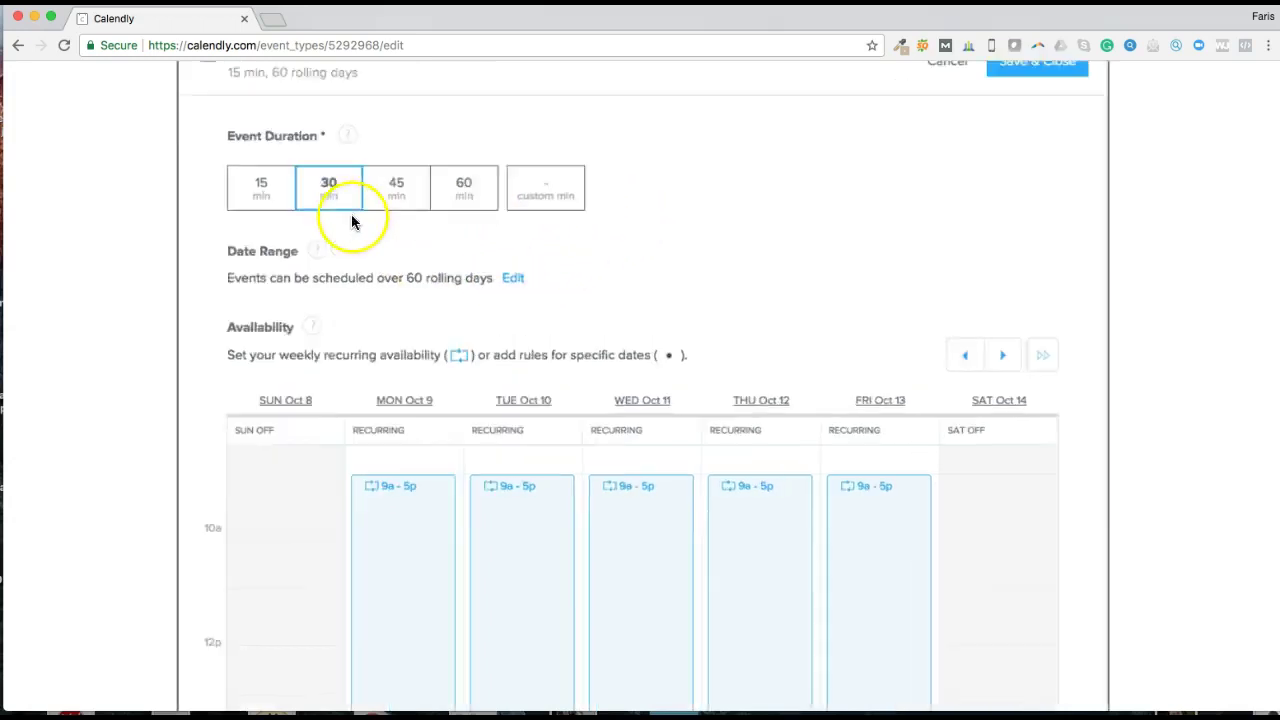
{"action": "scroll", "coordinate": [805, 157], "scroll_direction": "down", "scroll_amount": 5}
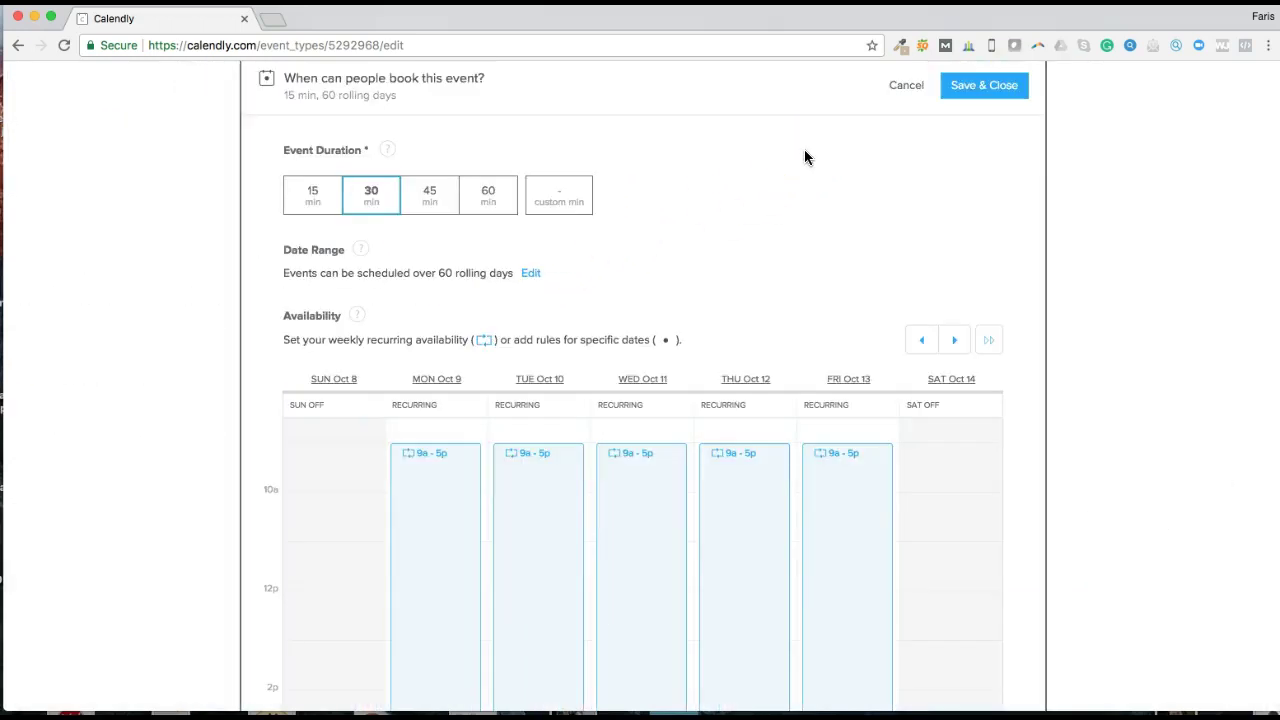
{"action": "scroll", "coordinate": [644, 263], "scroll_direction": "down", "scroll_amount": 1}
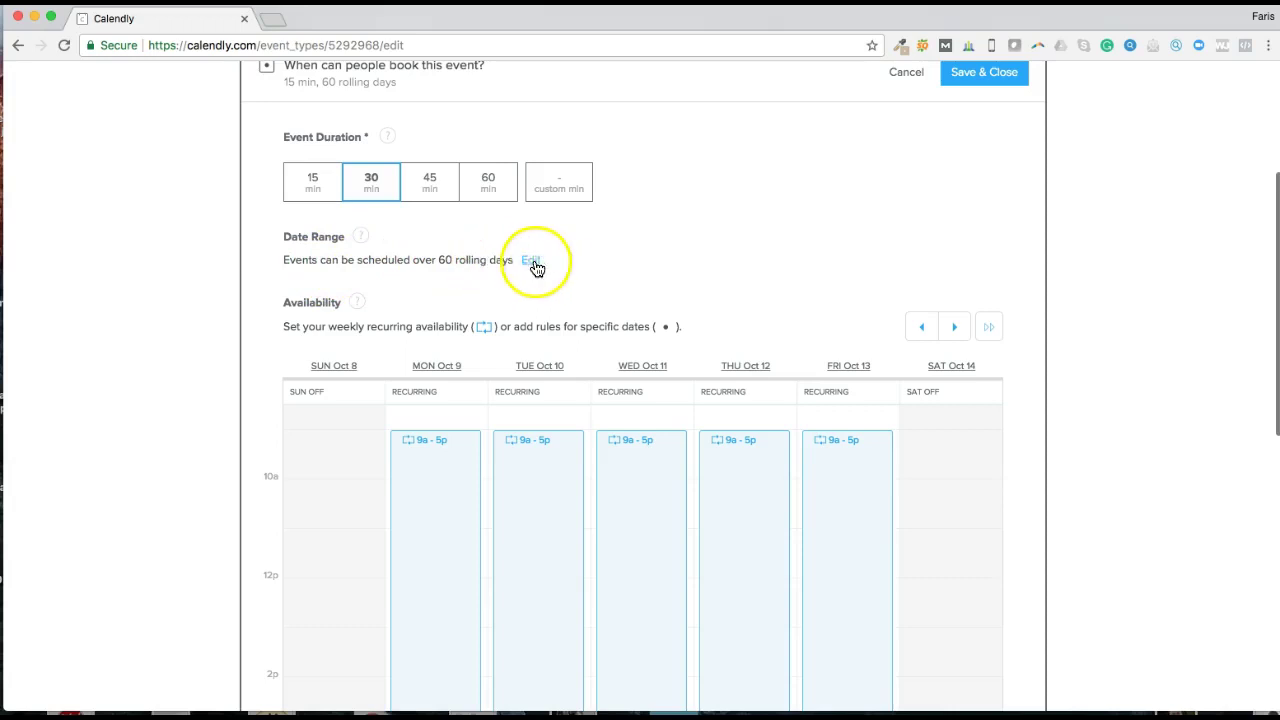
Step: Change the Date Range from 60 rolling days to Indefinitely into the future
{"action": "left_click", "coordinate": [534, 262]}
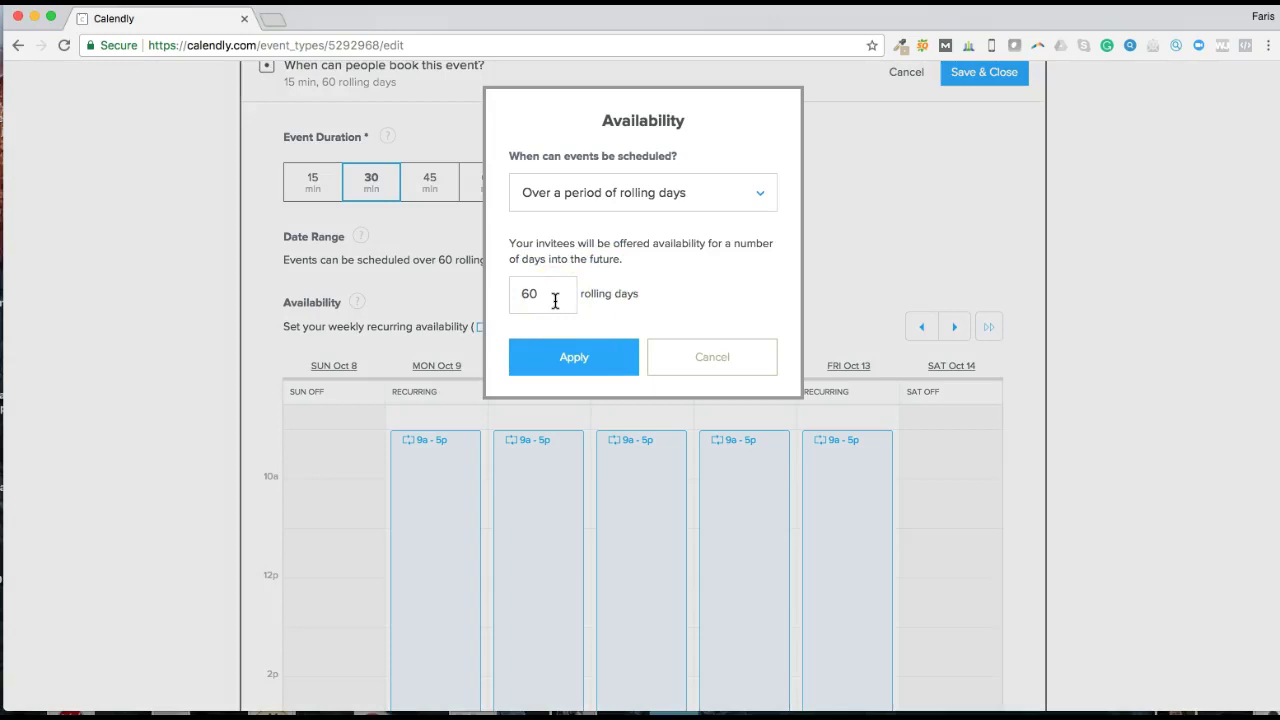
{"action": "left_click", "coordinate": [722, 195]}
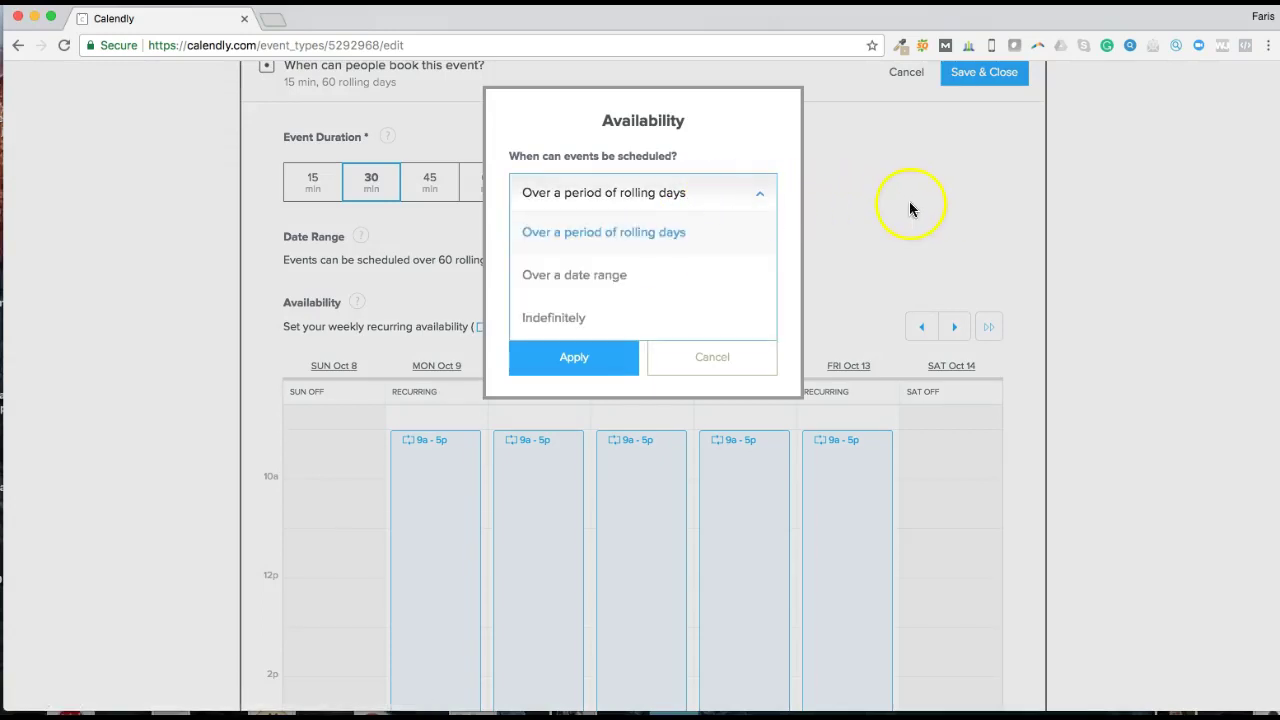
{"action": "left_click", "coordinate": [910, 206]}
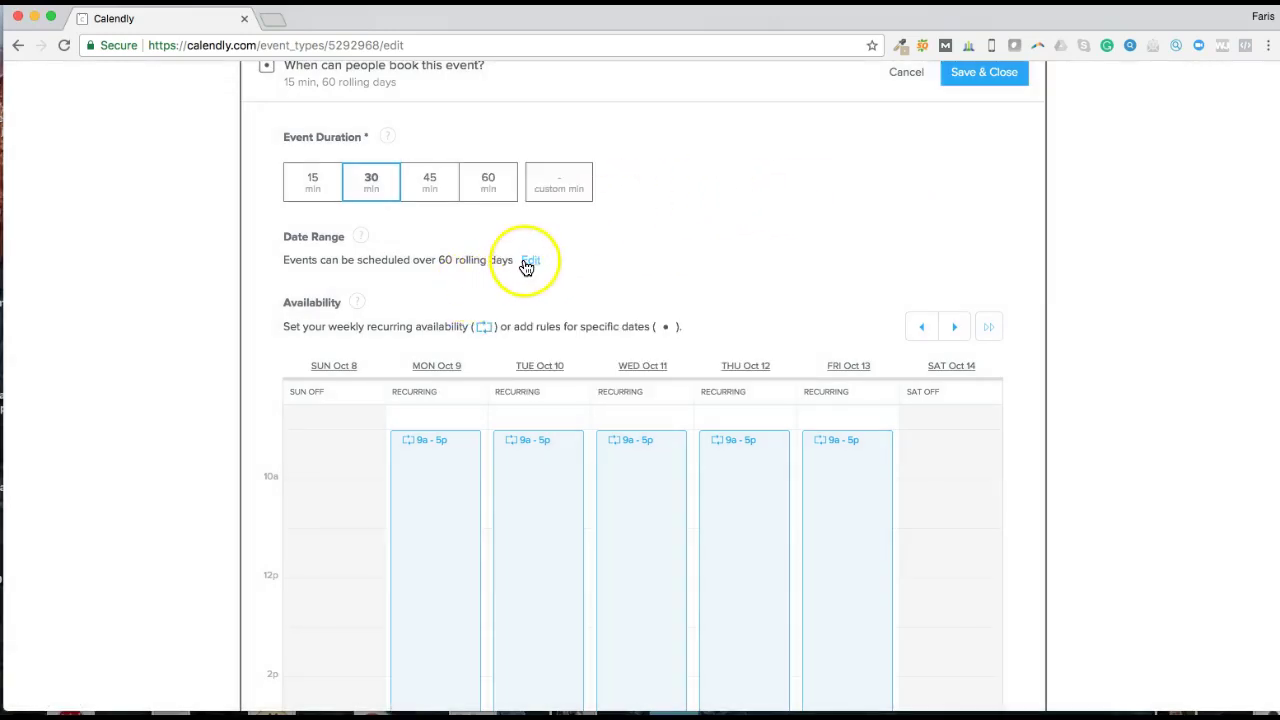
{"action": "left_click", "coordinate": [526, 262]}
{"action": "left_click", "coordinate": [688, 200]}
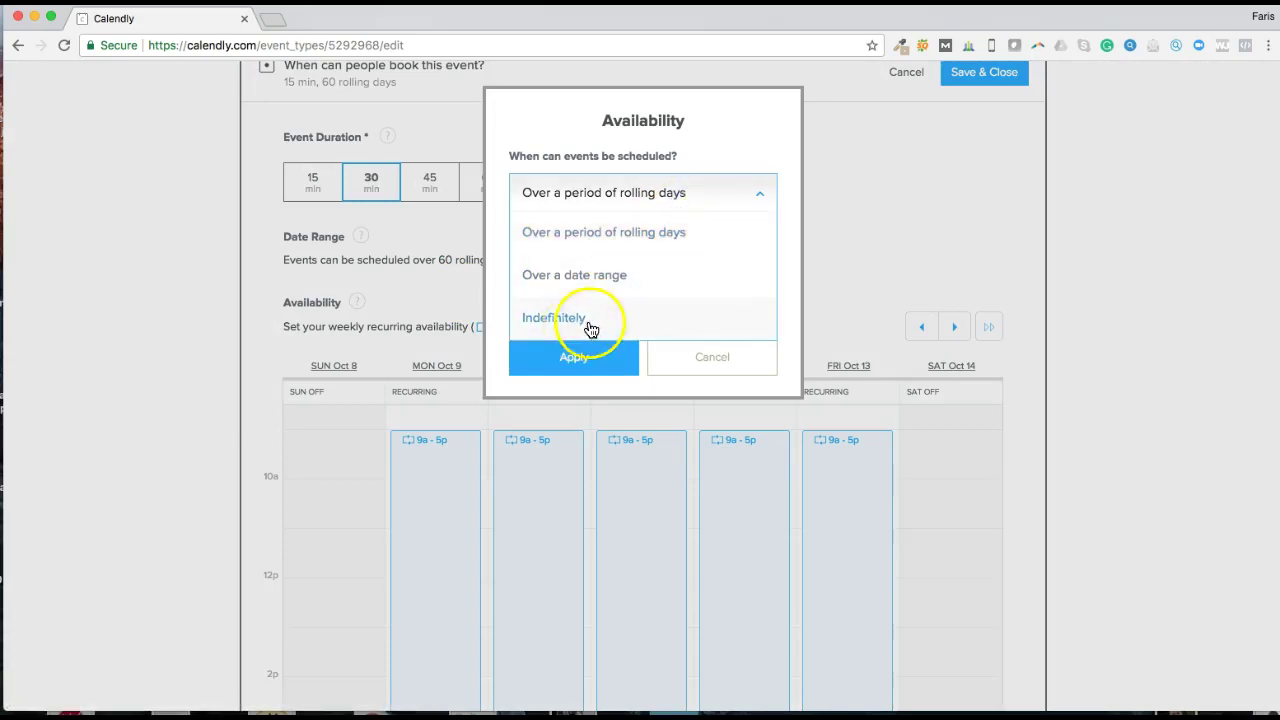
{"action": "left_click", "coordinate": [583, 326]}
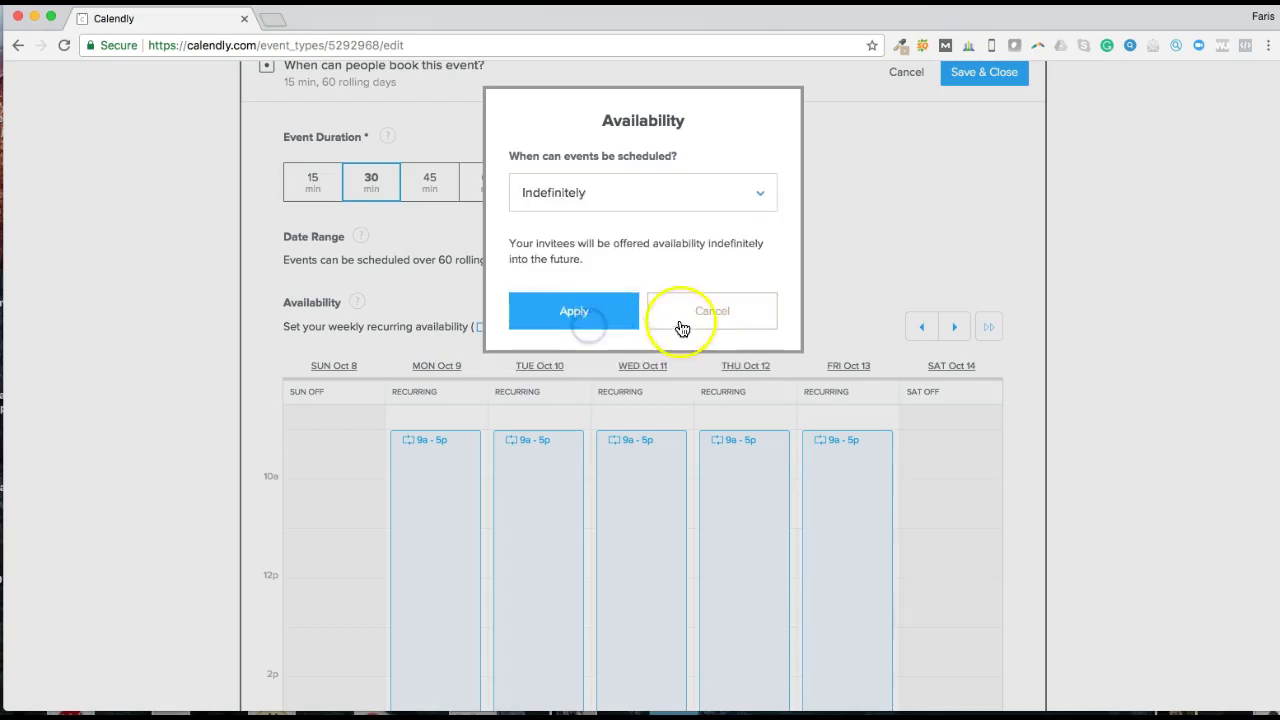
{"action": "left_click", "coordinate": [590, 314]}
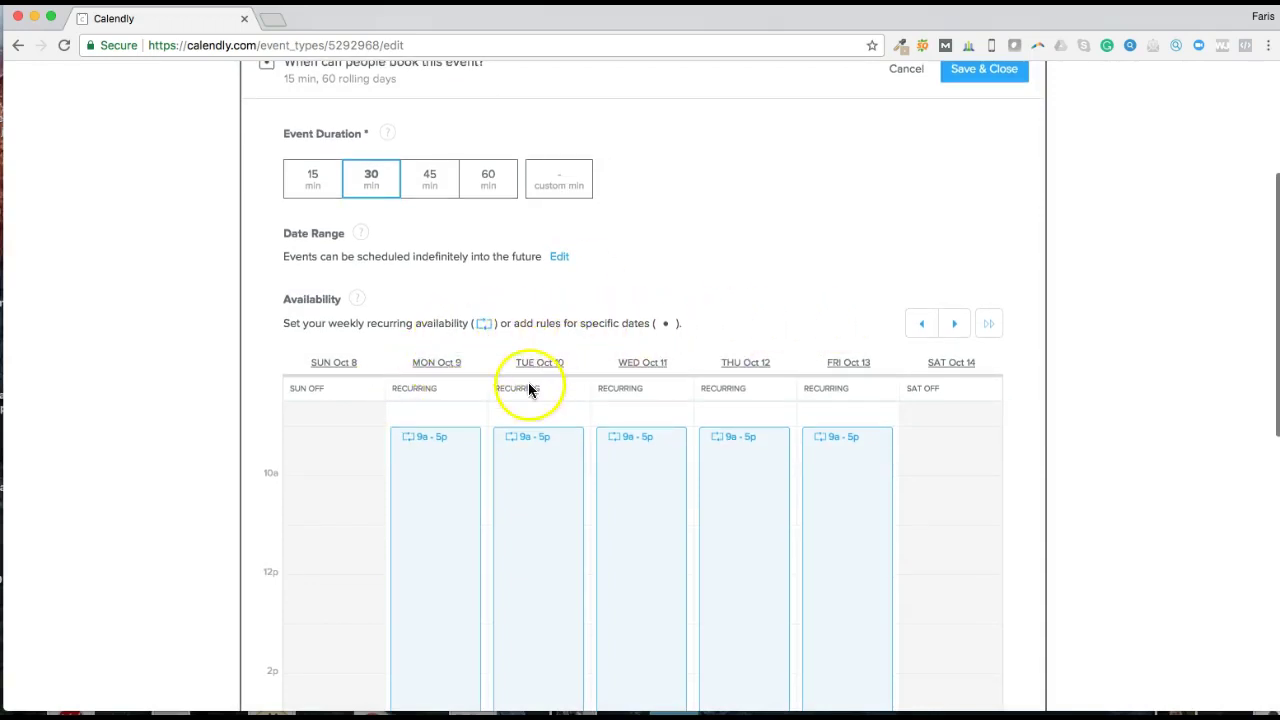
{"action": "scroll", "coordinate": [529, 384], "scroll_direction": "down", "scroll_amount": 2}
{"action": "scroll", "coordinate": [1050, 320], "scroll_direction": "down", "scroll_amount": 5}
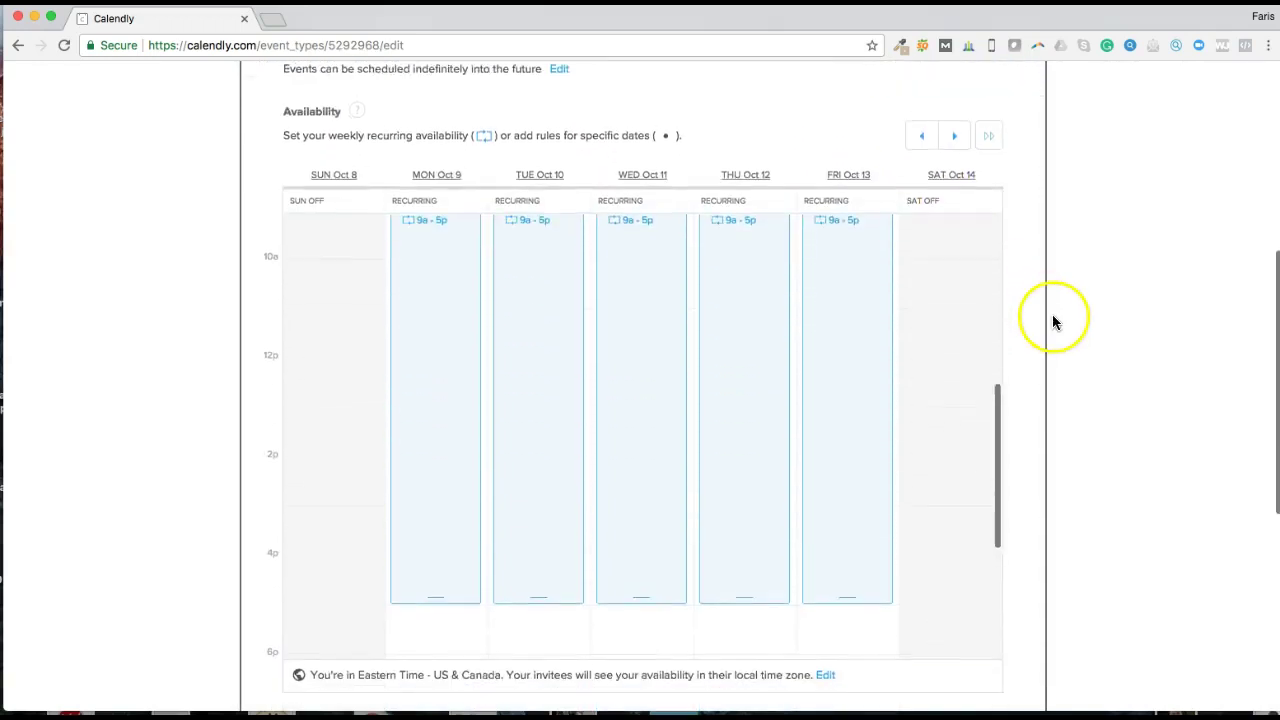
{"action": "scroll", "coordinate": [694, 340], "scroll_direction": "up", "scroll_amount": 2}
{"action": "scroll", "coordinate": [691, 334], "scroll_direction": "down", "scroll_amount": 3}
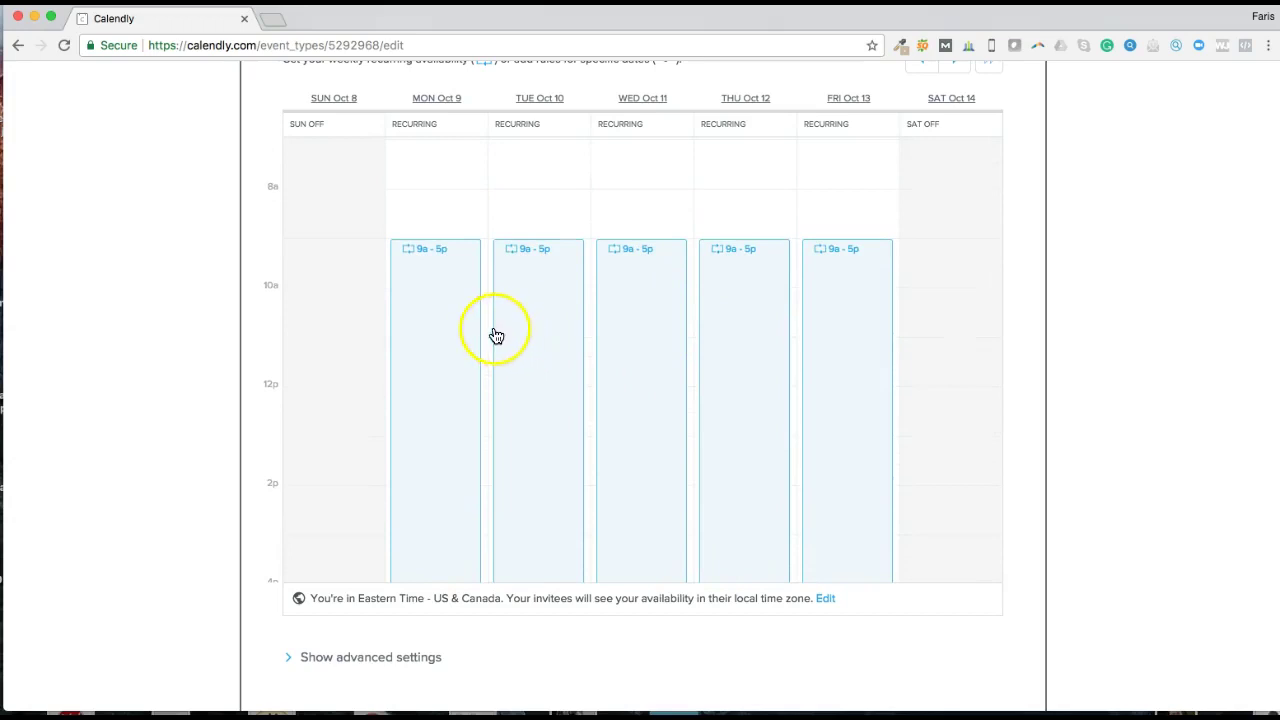
{"action": "scroll", "coordinate": [476, 298], "scroll_direction": "down", "scroll_amount": 2}
{"action": "scroll", "coordinate": [476, 298], "scroll_direction": "down", "scroll_amount": 2}
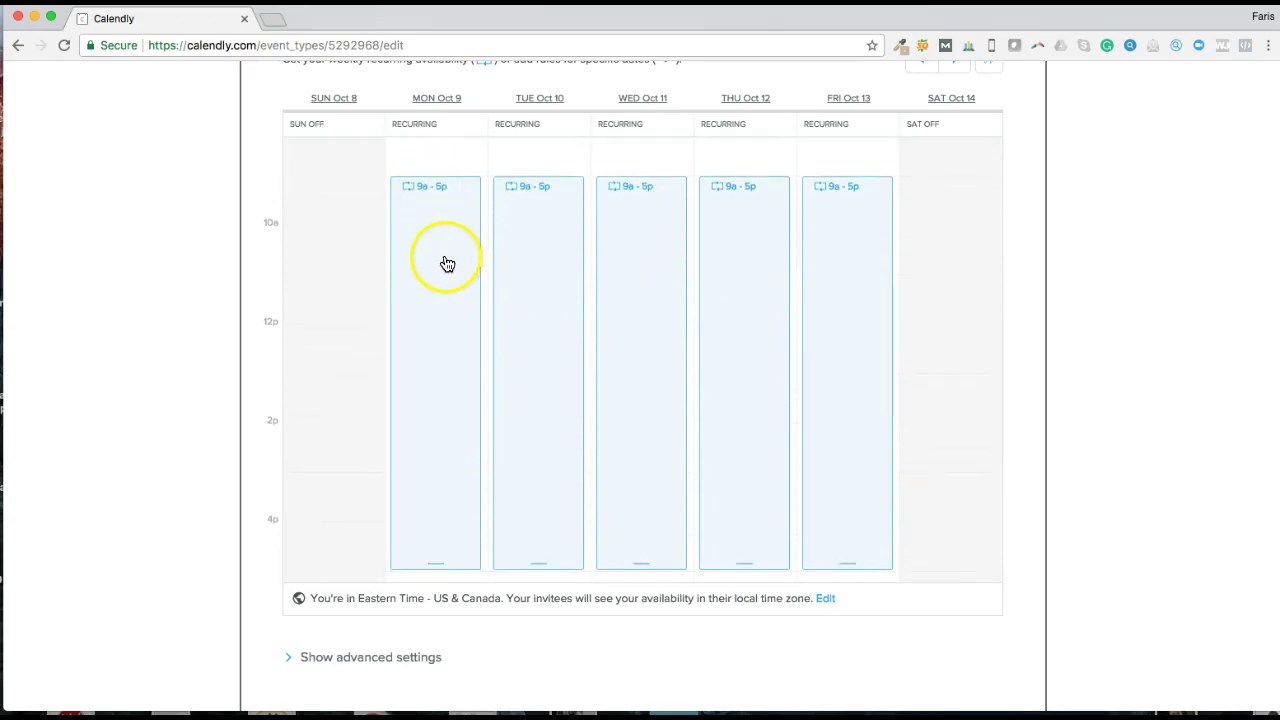
Step: Shorten all Mondays' recurring hours to 9:00–10:00 am
{"action": "right_click", "coordinate": [441, 204]}
{"action": "left_click", "coordinate": [423, 206]}
{"action": "left_click", "coordinate": [456, 202]}
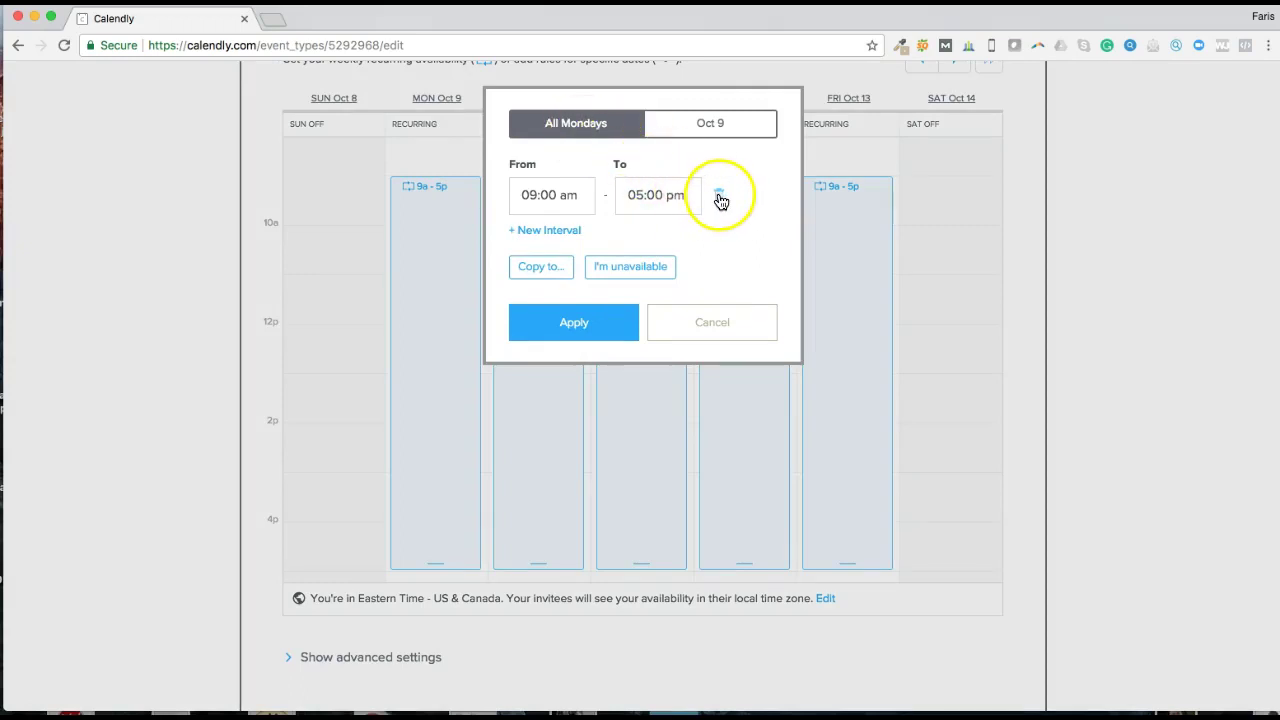
{"action": "left_click", "coordinate": [645, 194]}
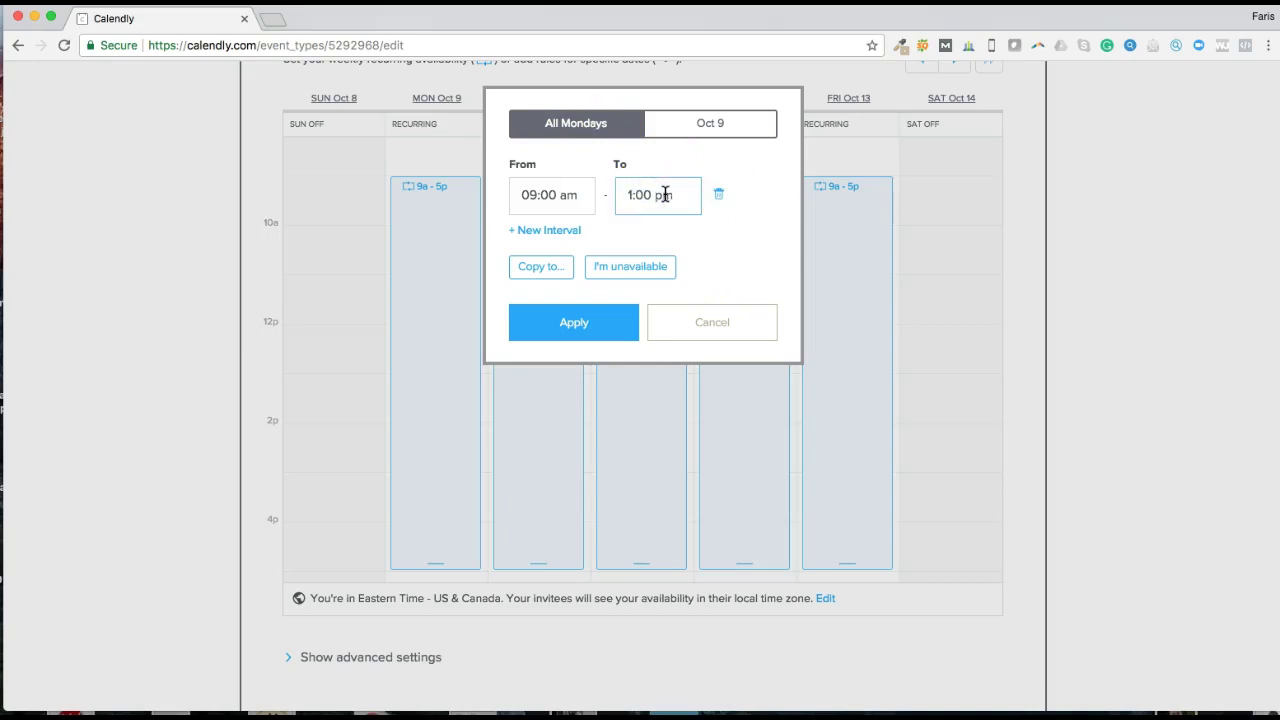
{"action": "left_click", "coordinate": [676, 196]}
{"action": "left_click", "coordinate": [594, 323]}
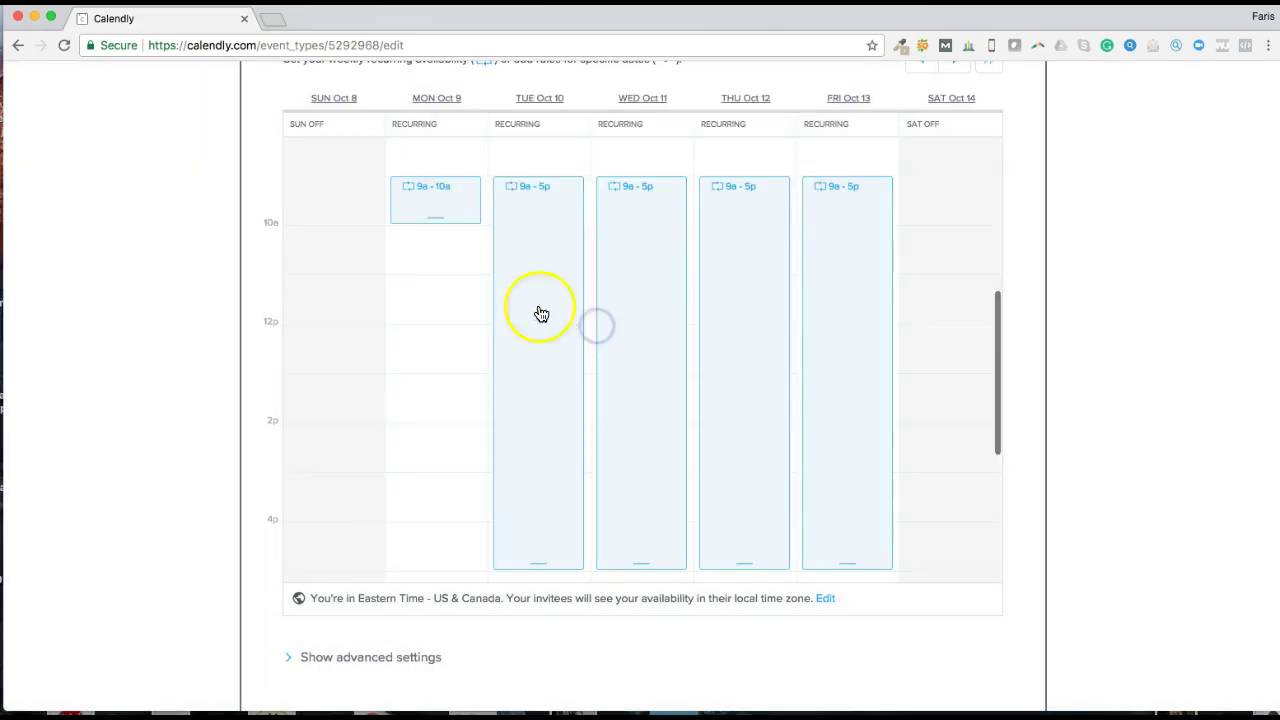
Step: Split Monday into two intervals, 9:00–9:30 am and 9:30–10:00 am
{"action": "left_click", "coordinate": [447, 199]}
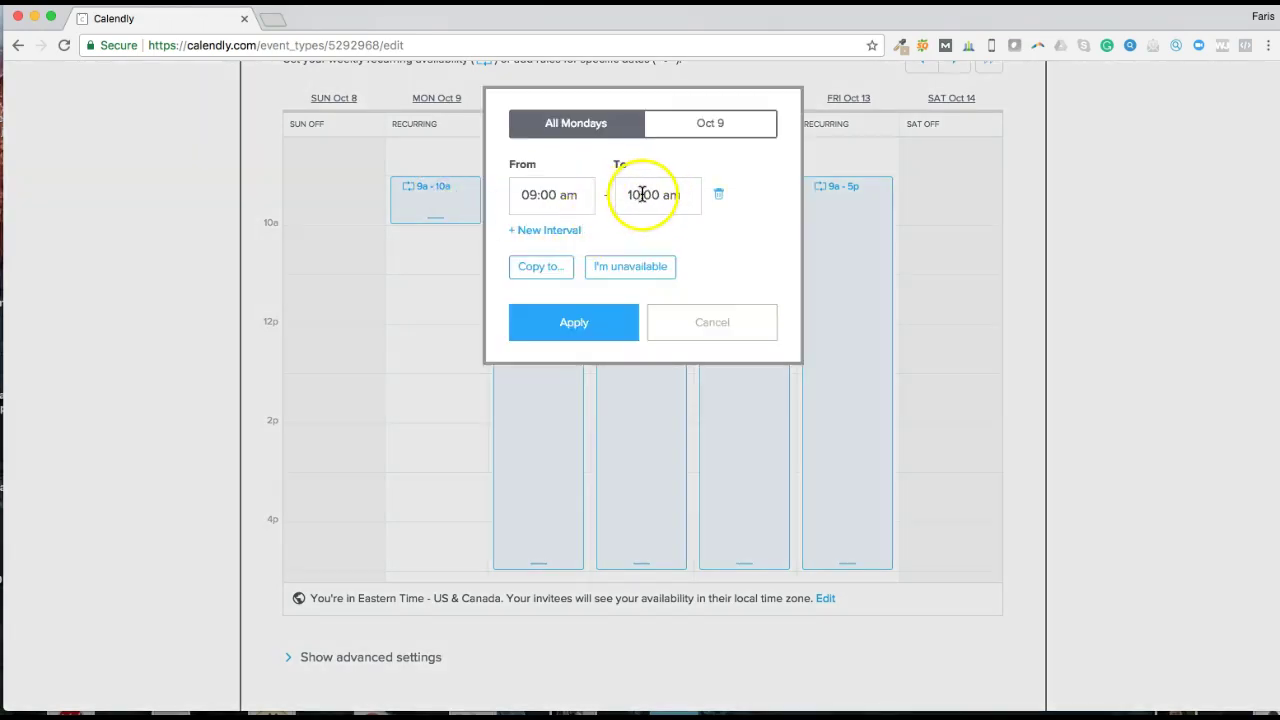
{"action": "left_click", "coordinate": [638, 195]}
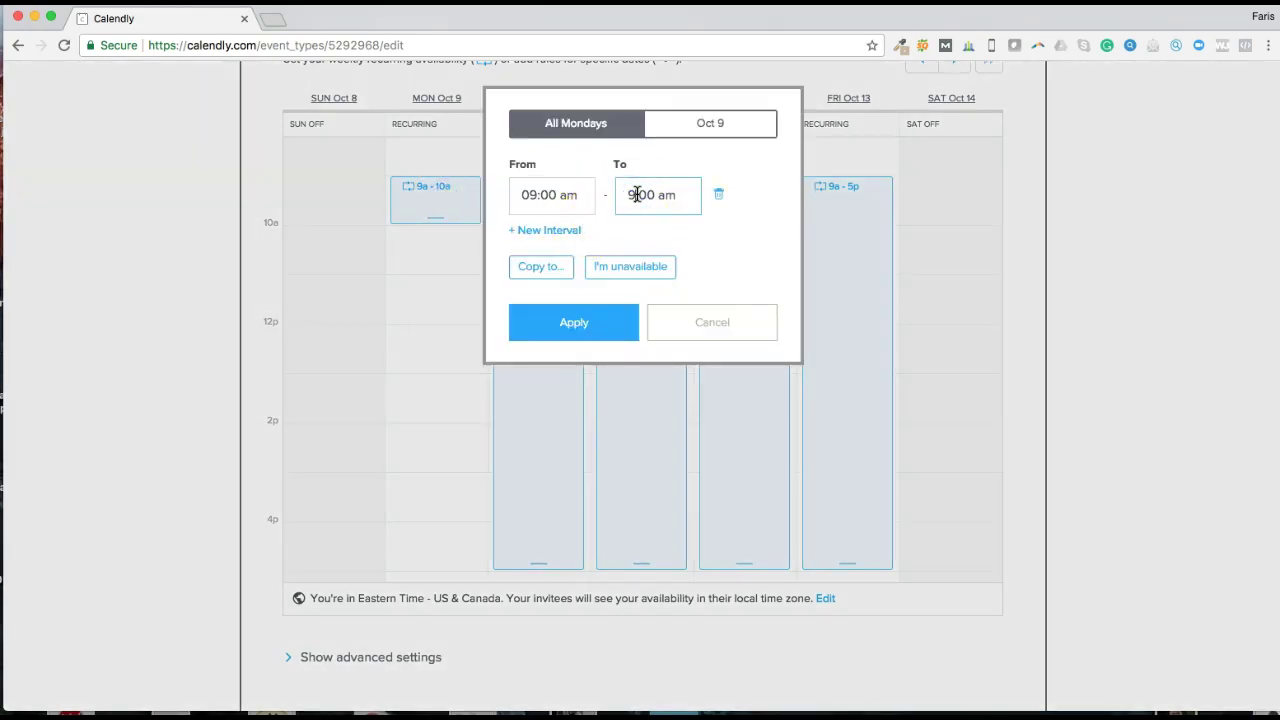
{"action": "left_click", "coordinate": [650, 194]}
{"action": "left_click", "coordinate": [550, 230]}
{"action": "left_click", "coordinate": [554, 246]}
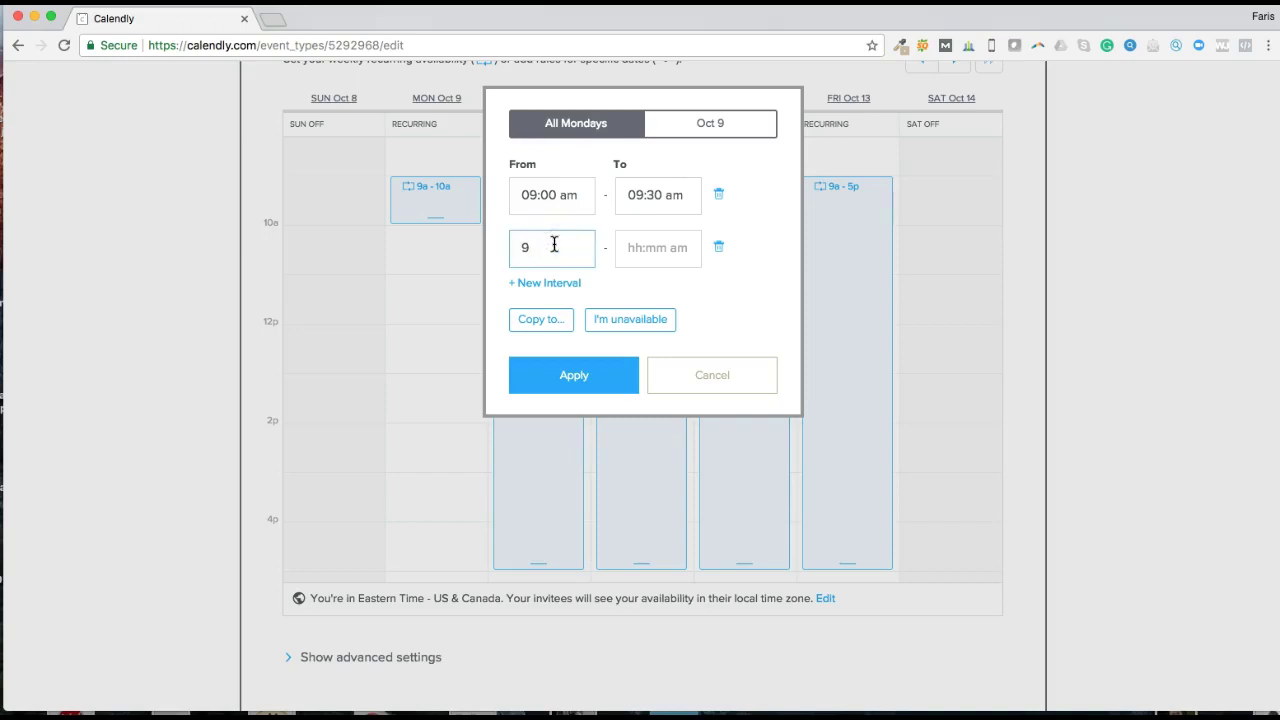
{"action": "key", "text": "Tab"}
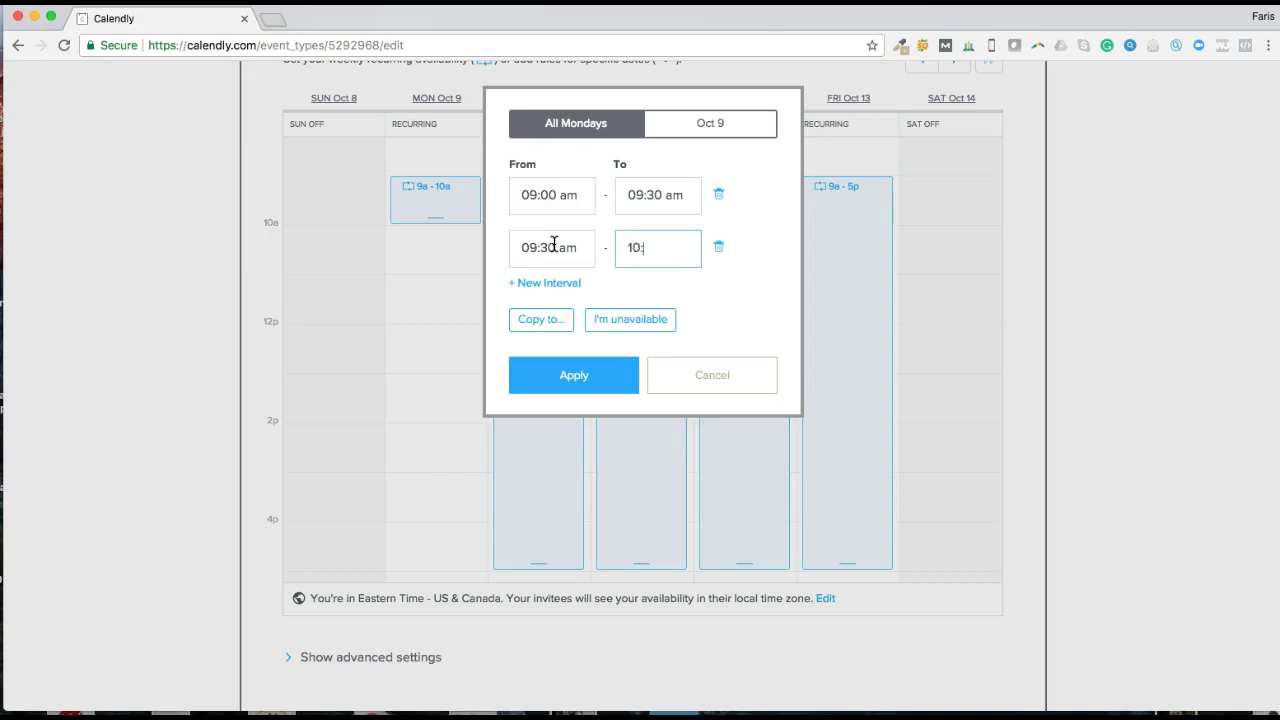
{"action": "left_click", "coordinate": [550, 385]}
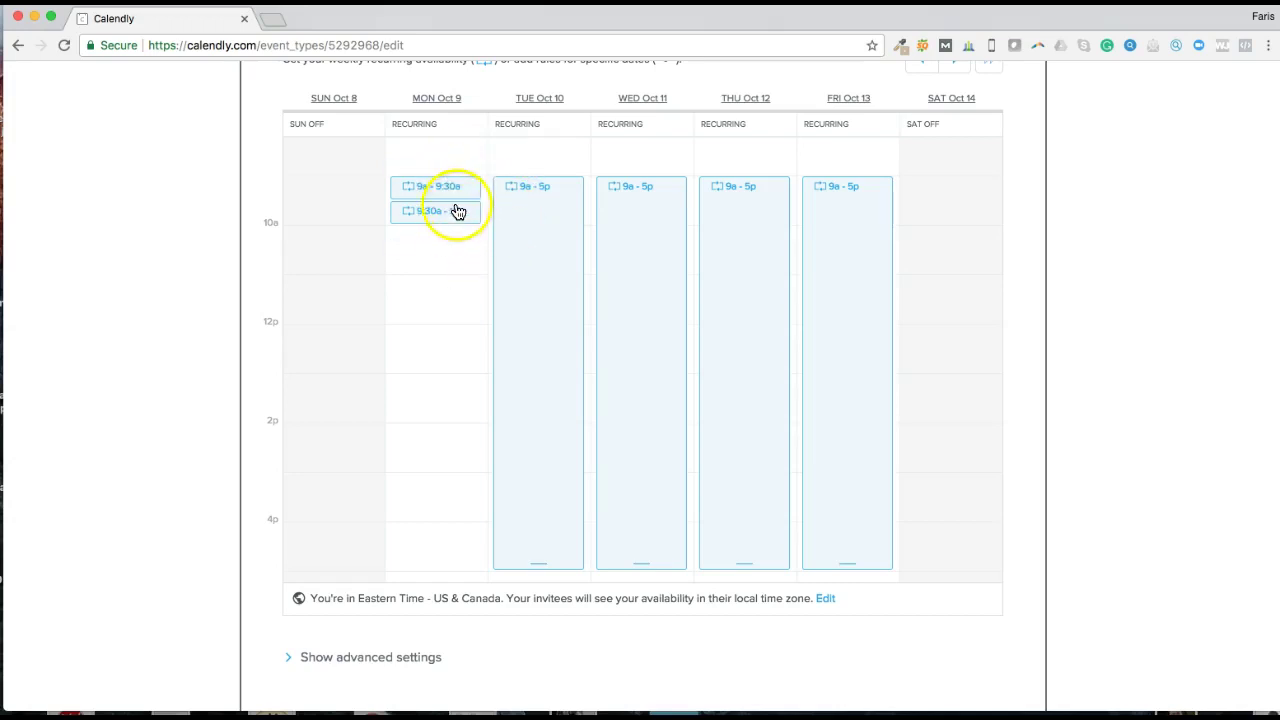
Step: Recheck Monday's two intervals, then view the following week's availability
{"action": "left_click", "coordinate": [453, 213]}
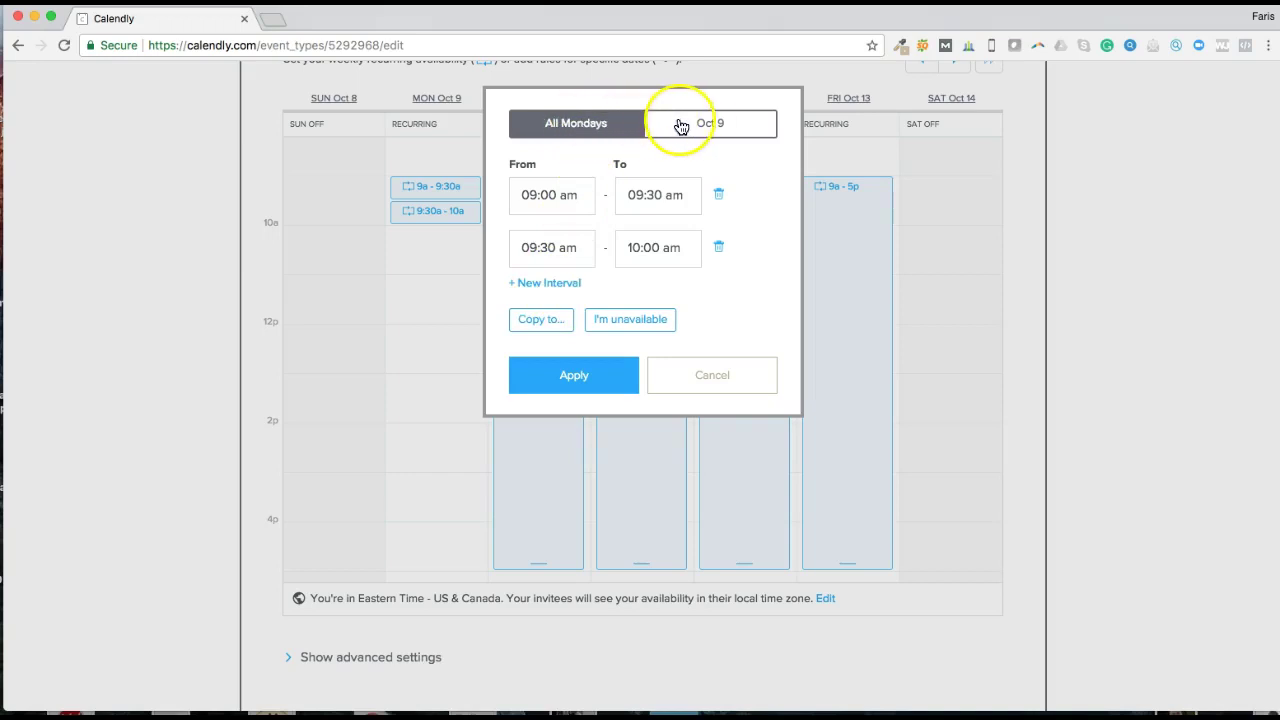
{"action": "left_click", "coordinate": [546, 374]}
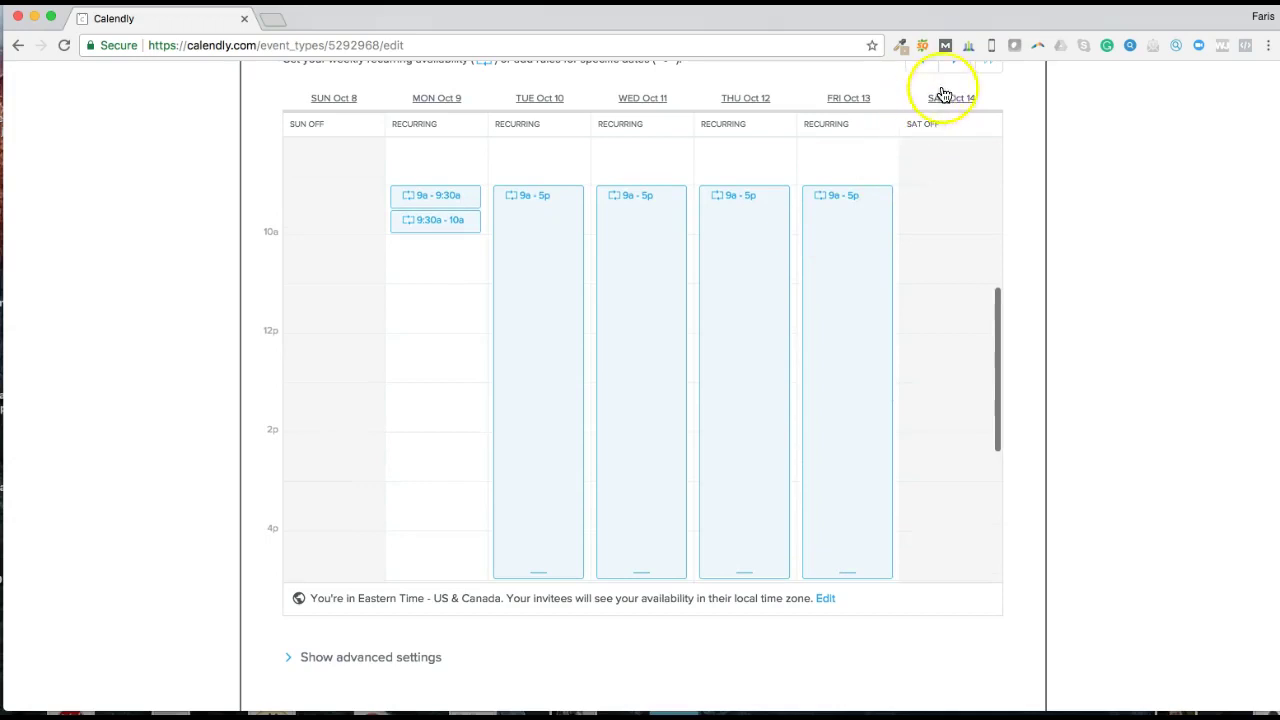
{"action": "scroll", "coordinate": [960, 110], "scroll_direction": "up", "scroll_amount": 2}
{"action": "left_click", "coordinate": [956, 166]}
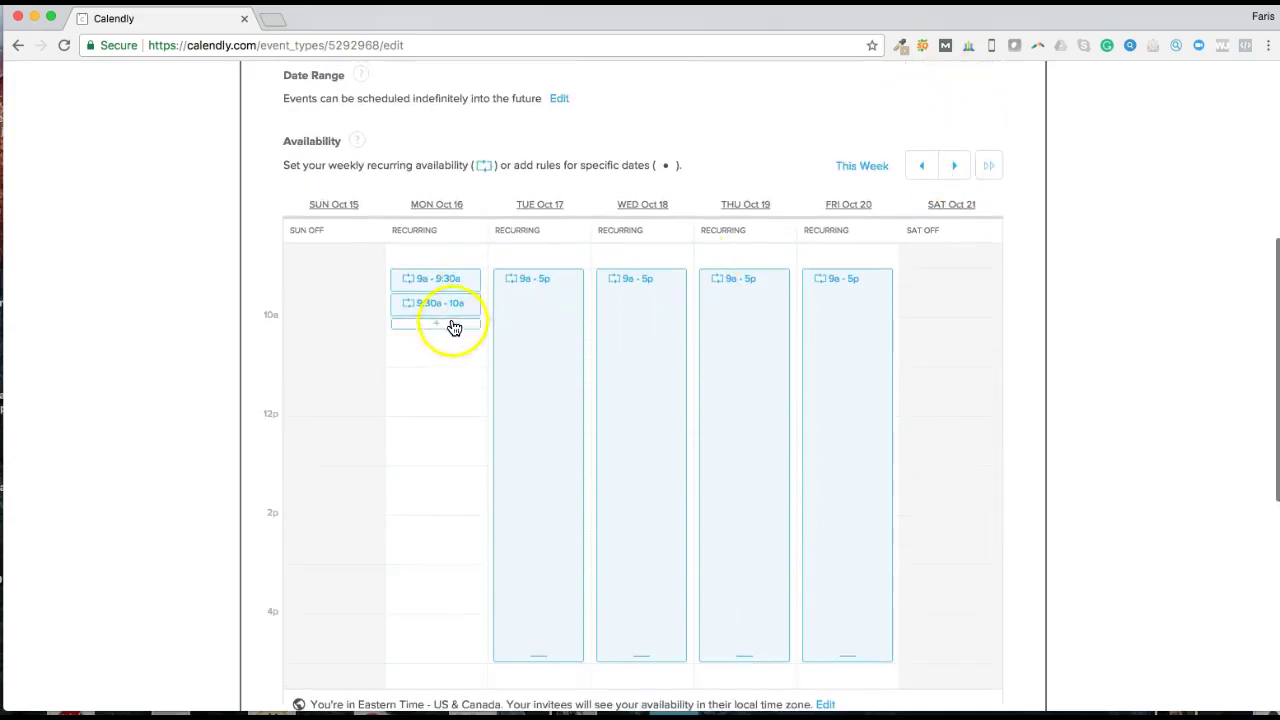
Step: Back in the Oct 8 week, delete Tuesday's 9:00 am–5:00 pm interval so Tuesdays are unavailable
{"action": "left_click", "coordinate": [923, 167]}
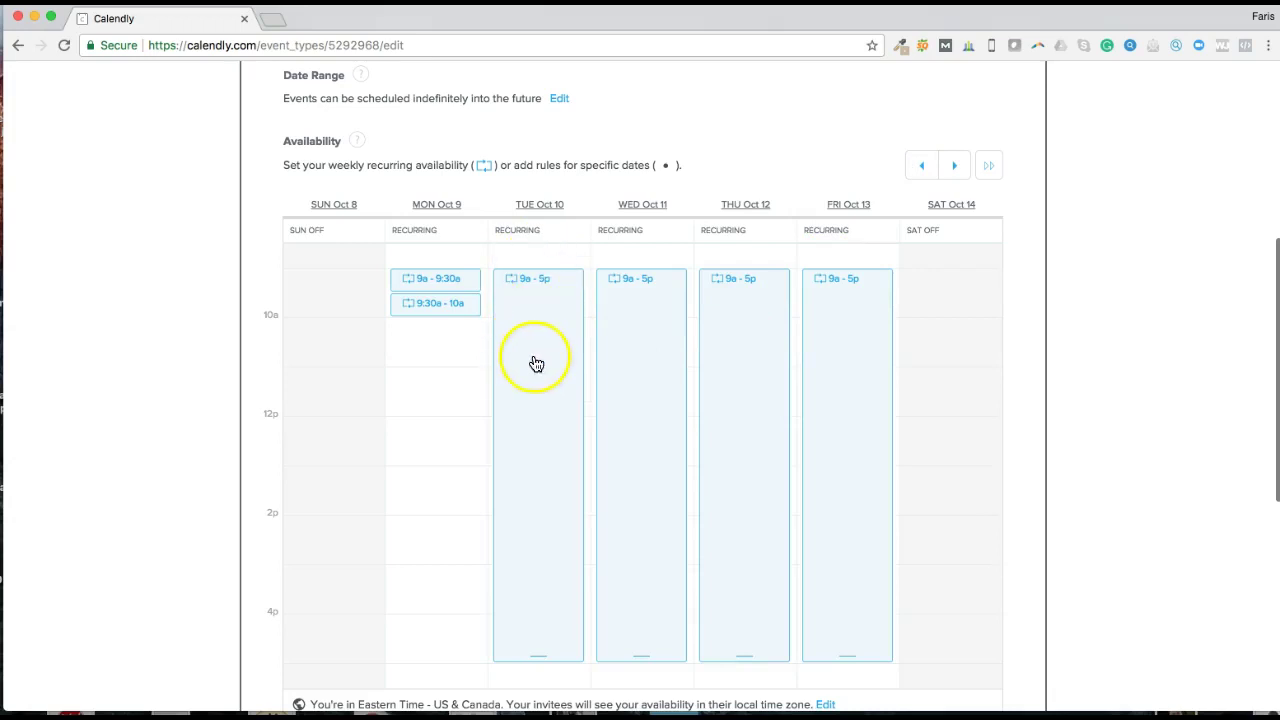
{"action": "left_click", "coordinate": [544, 311]}
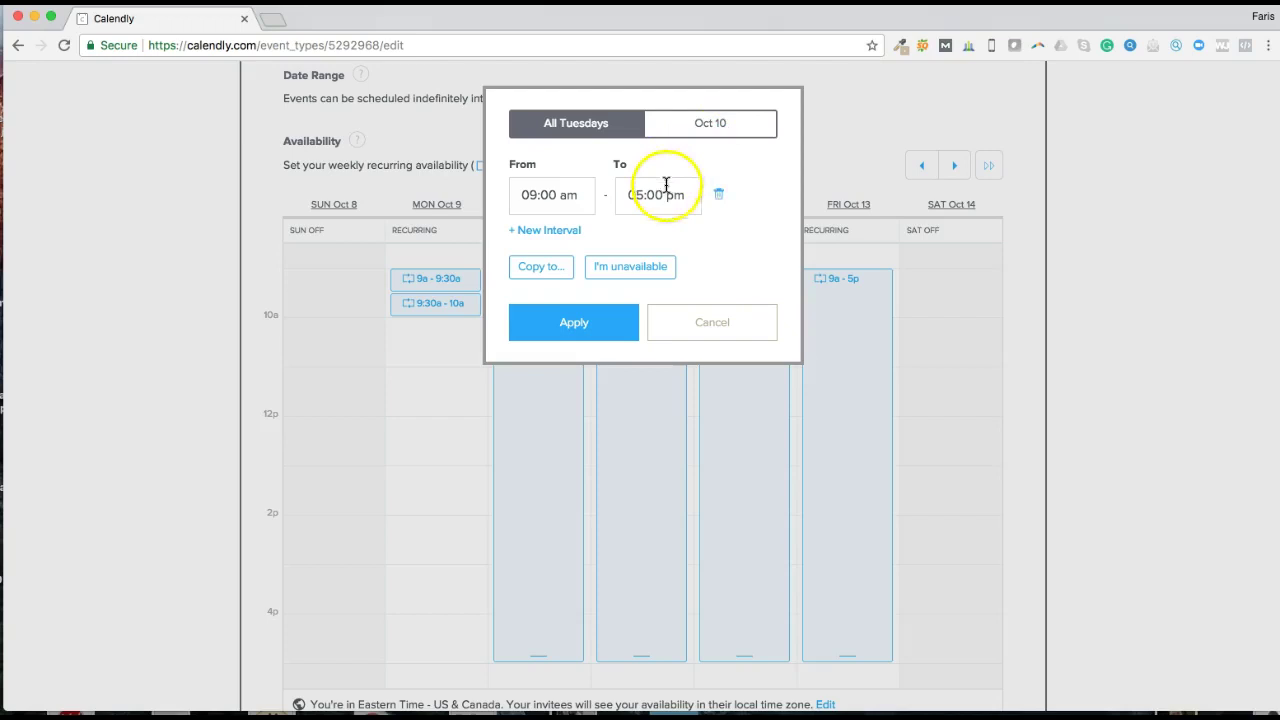
{"action": "left_click", "coordinate": [721, 196]}
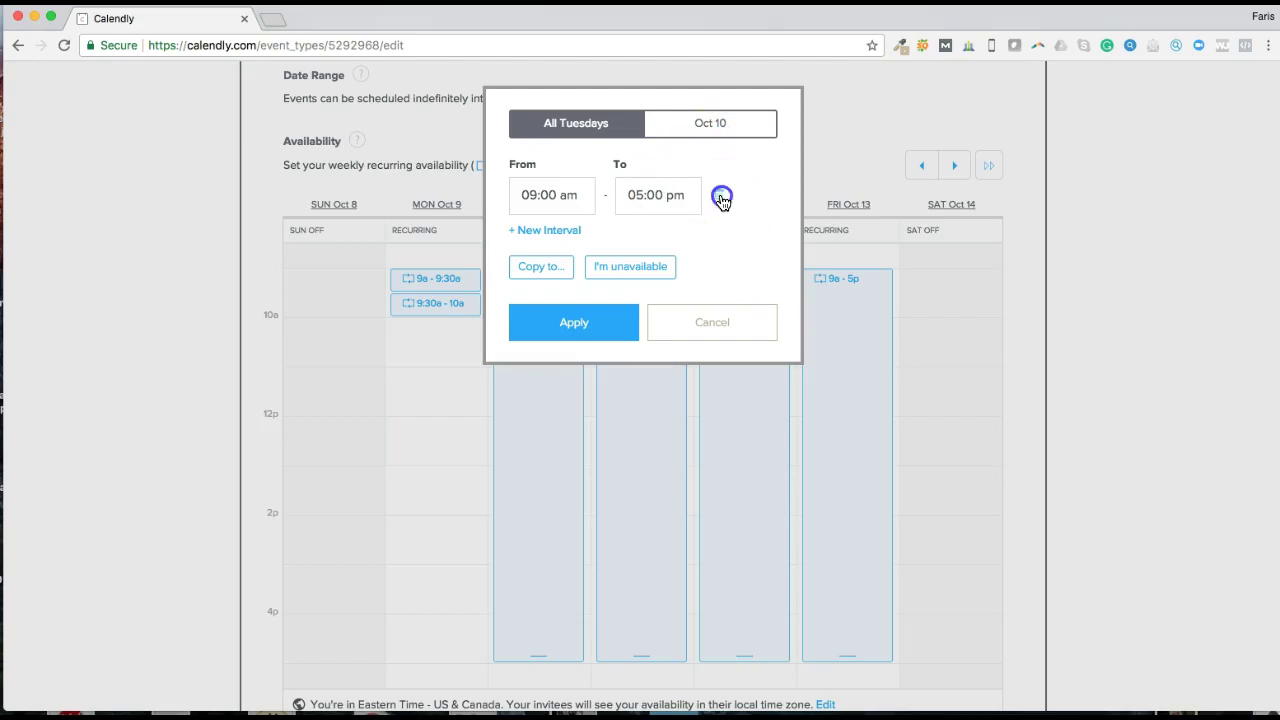
{"action": "left_click", "coordinate": [596, 305]}
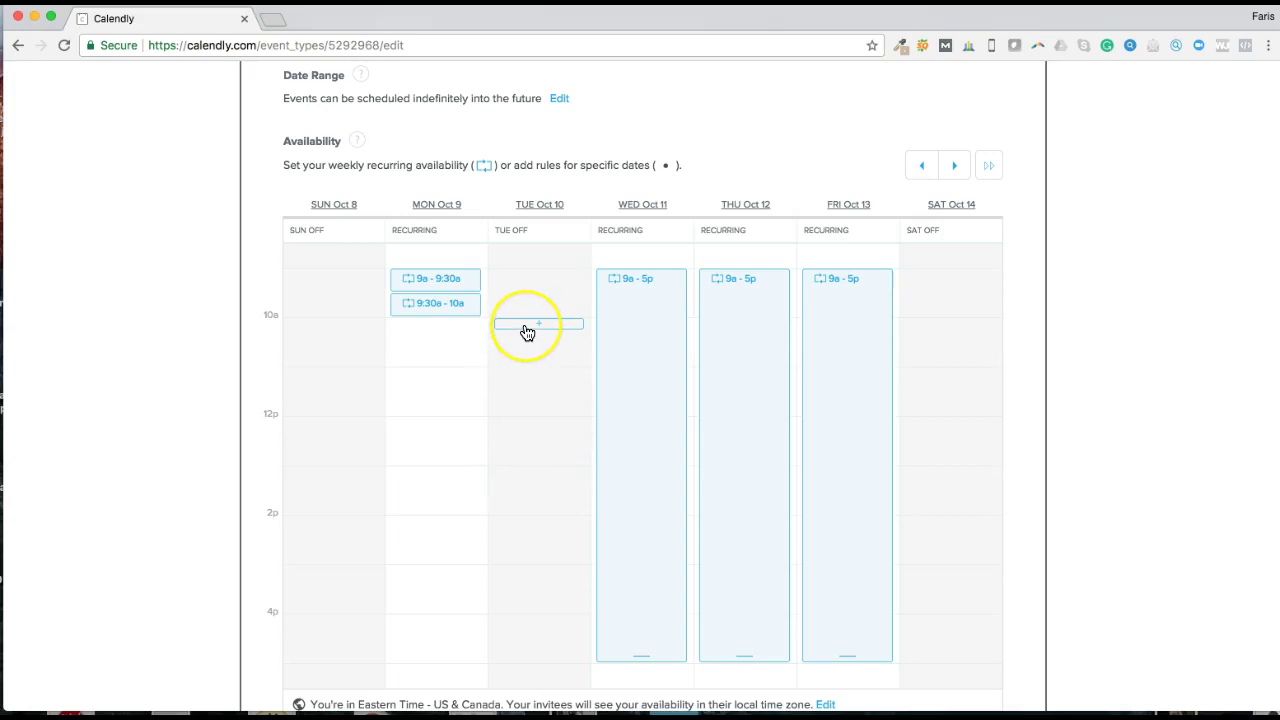
{"action": "scroll", "coordinate": [524, 331], "scroll_direction": "down", "scroll_amount": 1}
{"action": "scroll", "coordinate": [611, 406], "scroll_direction": "up", "scroll_amount": 4}
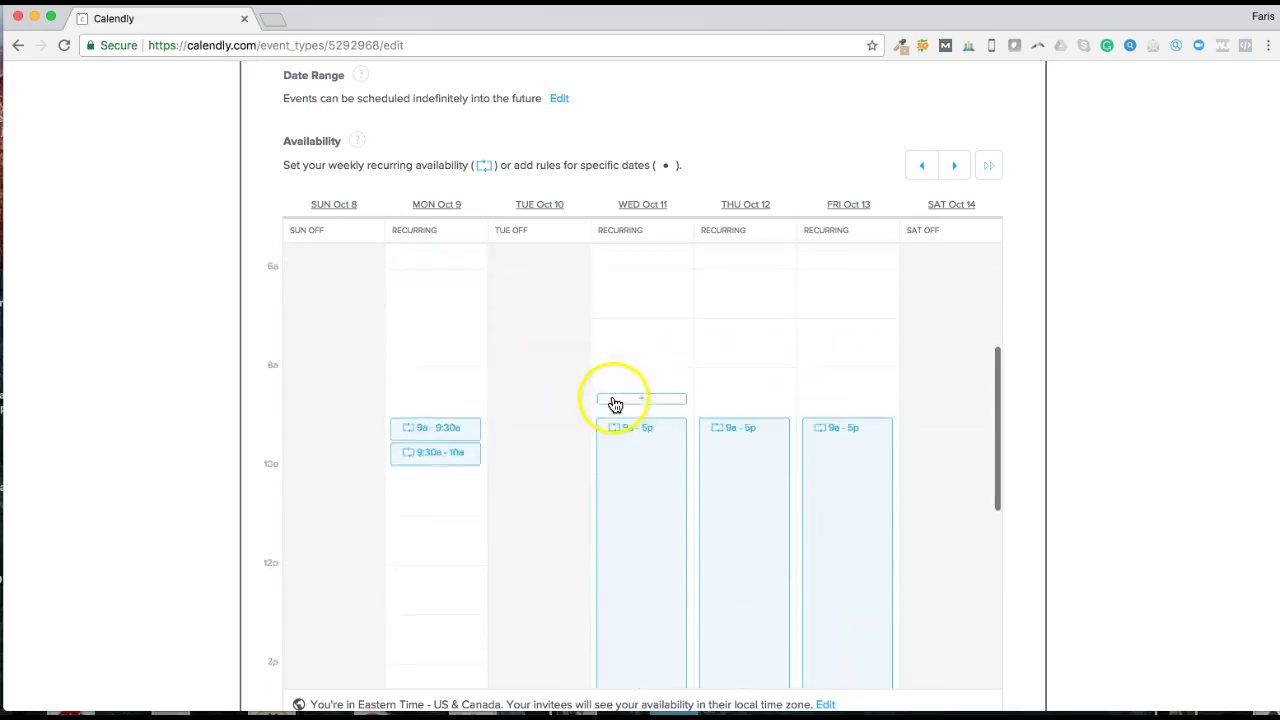
{"action": "scroll", "coordinate": [620, 402], "scroll_direction": "down", "scroll_amount": 1}
Step: Set all Wednesdays to 6:30–7:00 pm plus a second interval 7:00–7:30 pm
{"action": "left_click", "coordinate": [653, 416]}
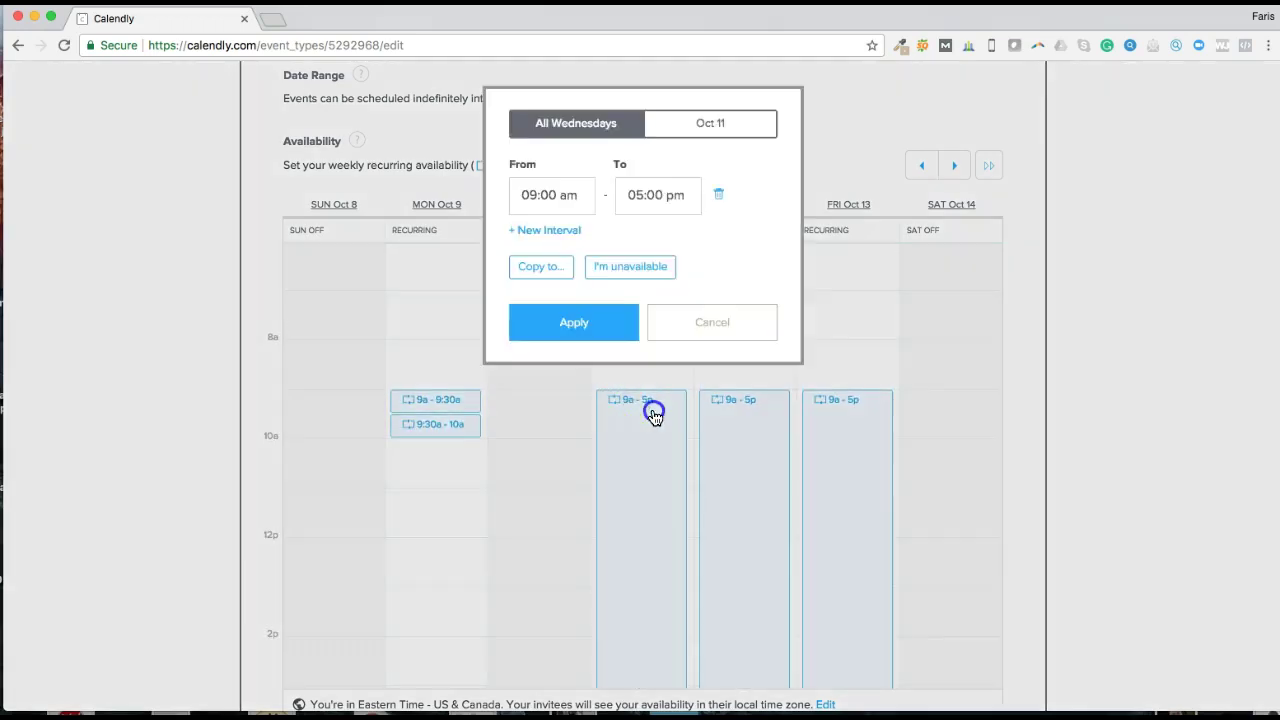
{"action": "left_click", "coordinate": [536, 195]}
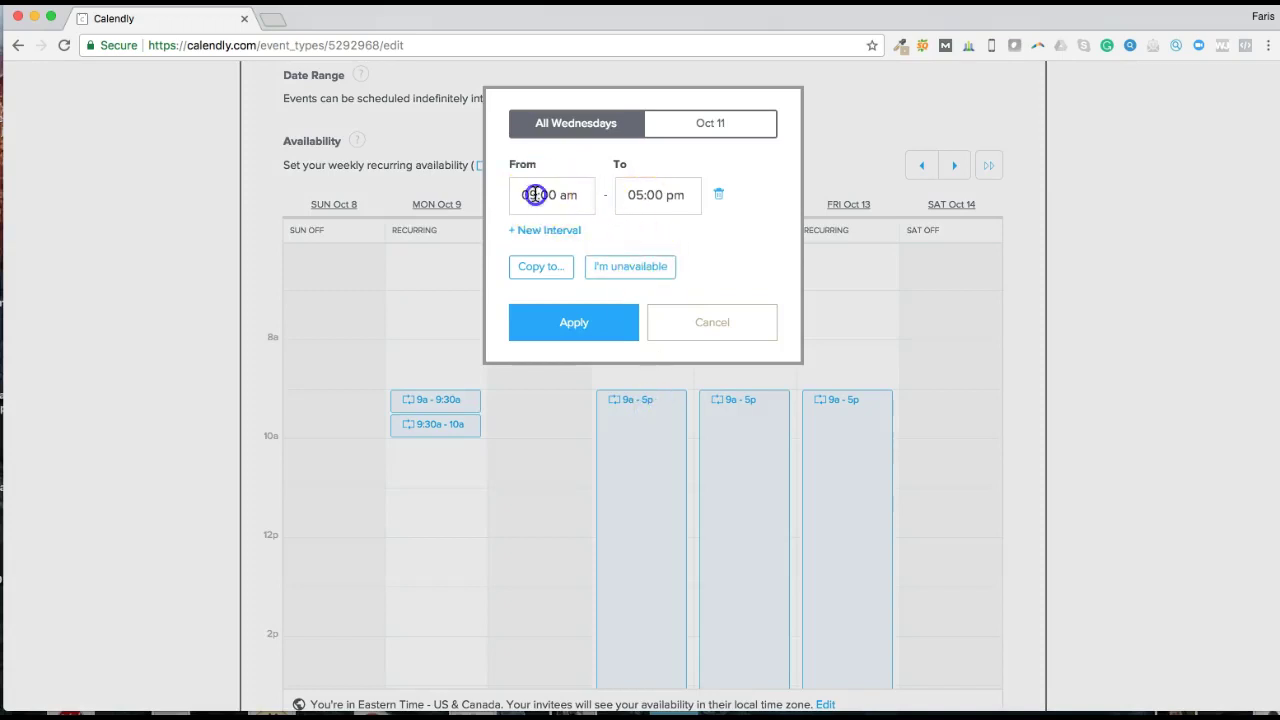
{"action": "left_click", "coordinate": [571, 200]}
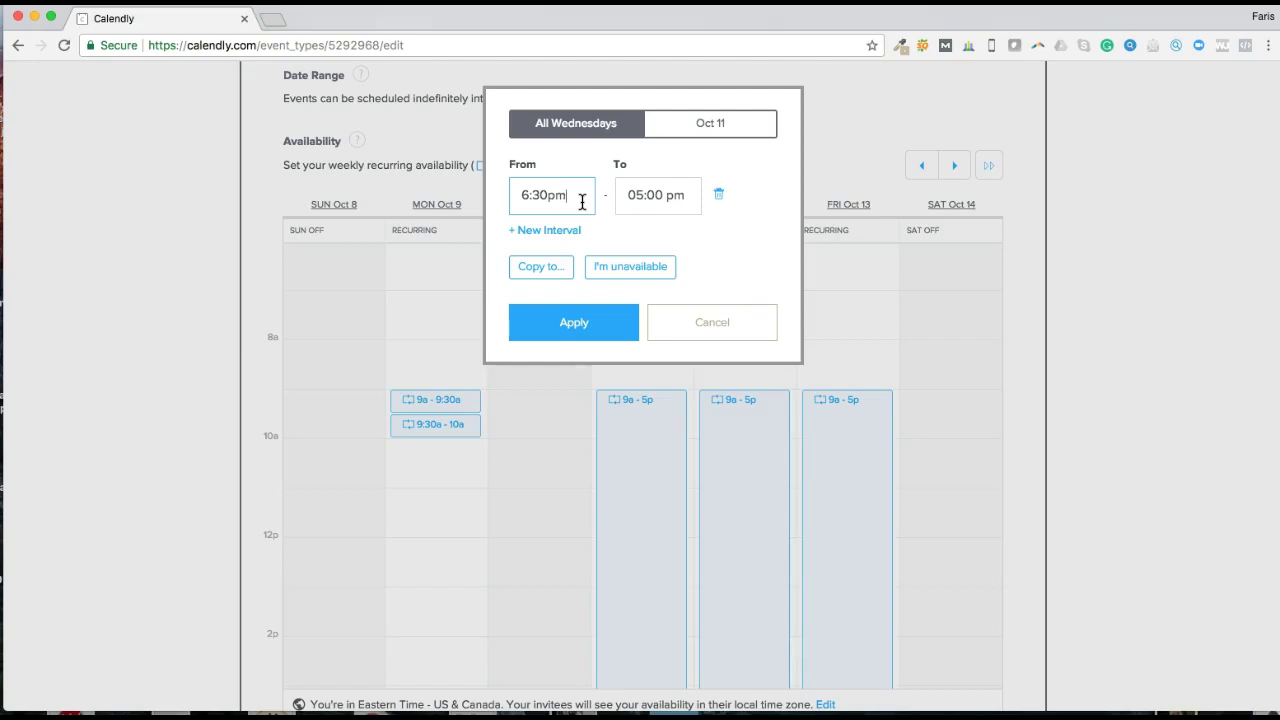
{"action": "left_click", "coordinate": [640, 194]}
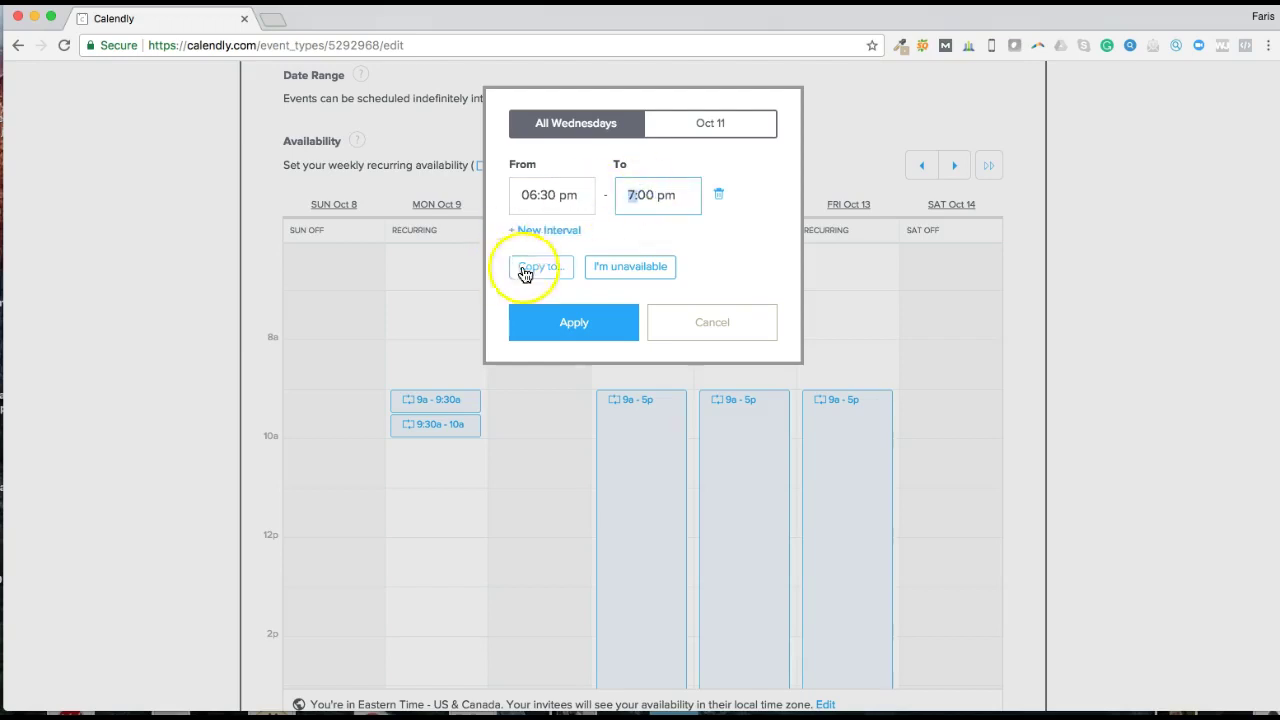
{"action": "left_click", "coordinate": [550, 231]}
{"action": "left_click", "coordinate": [542, 247]}
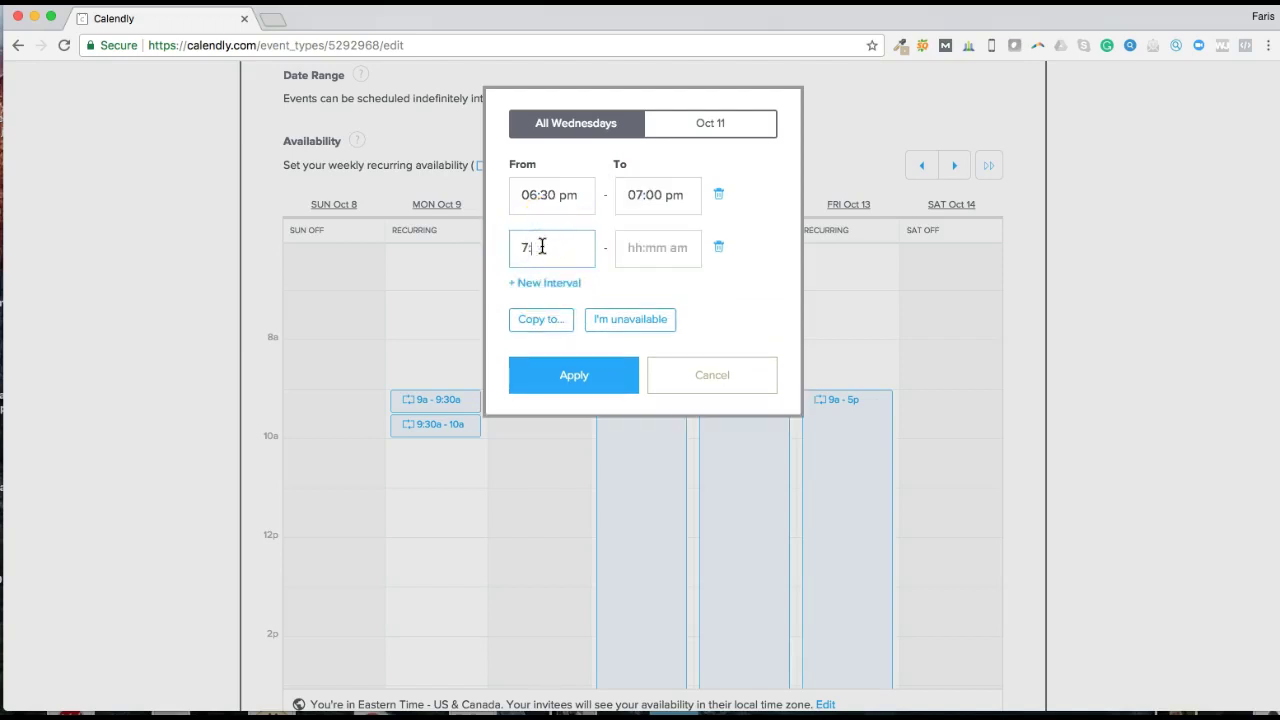
{"action": "type", "text": "7:00p"}
{"action": "key", "text": "Tab"}
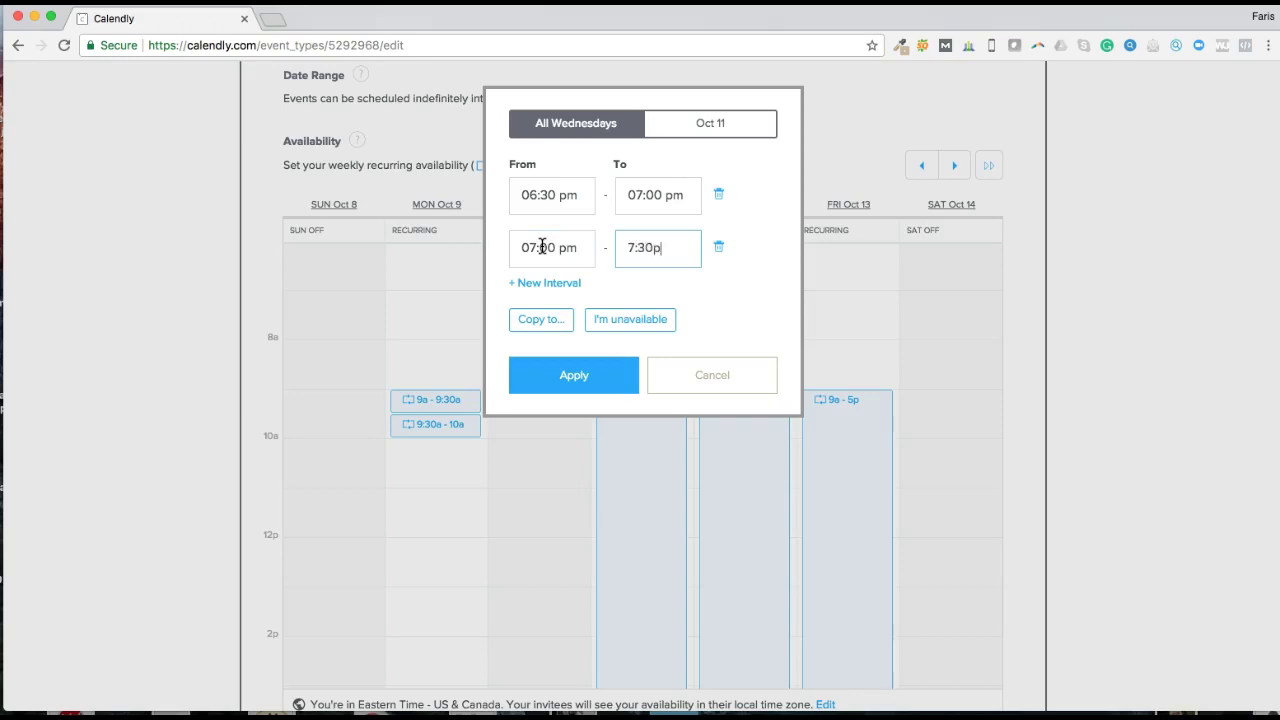
{"action": "left_click", "coordinate": [563, 382]}
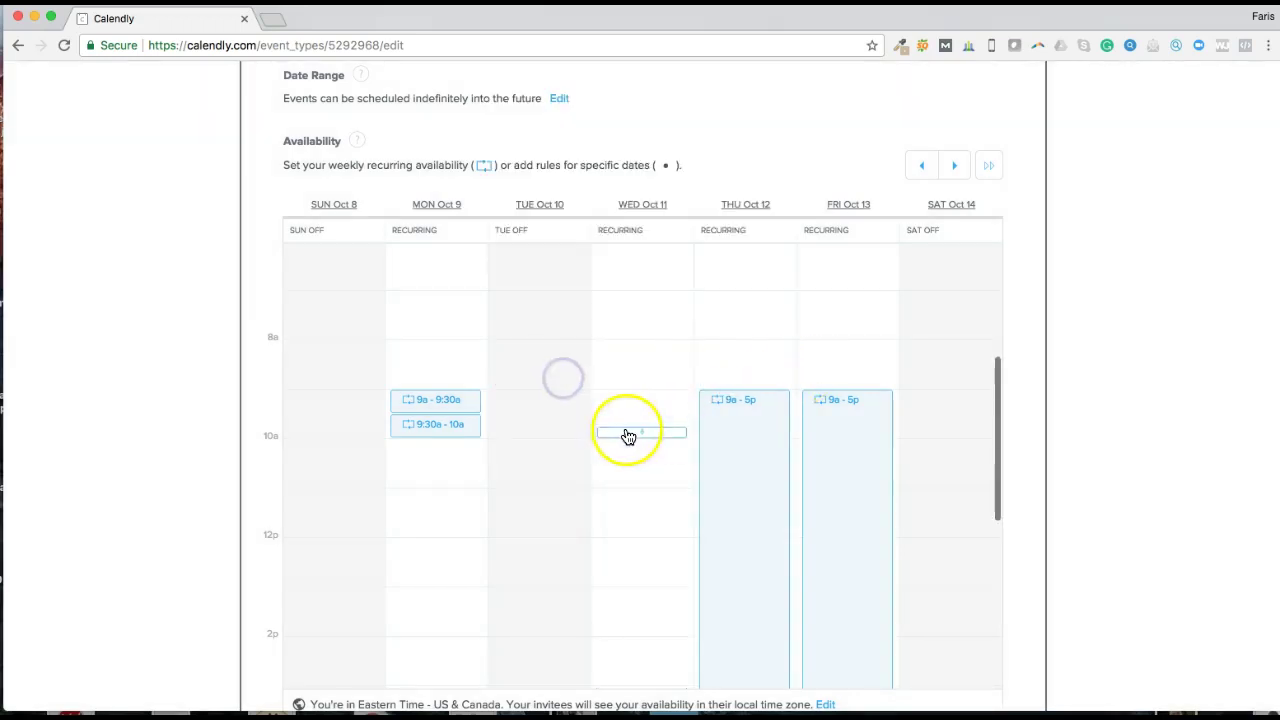
Step: Move to the Oct 15–21 week and scroll to Wednesday Oct 18's evening slots
{"action": "scroll", "coordinate": [640, 435], "scroll_direction": "down", "scroll_amount": 5}
{"action": "scroll", "coordinate": [657, 436], "scroll_direction": "down", "scroll_amount": 2}
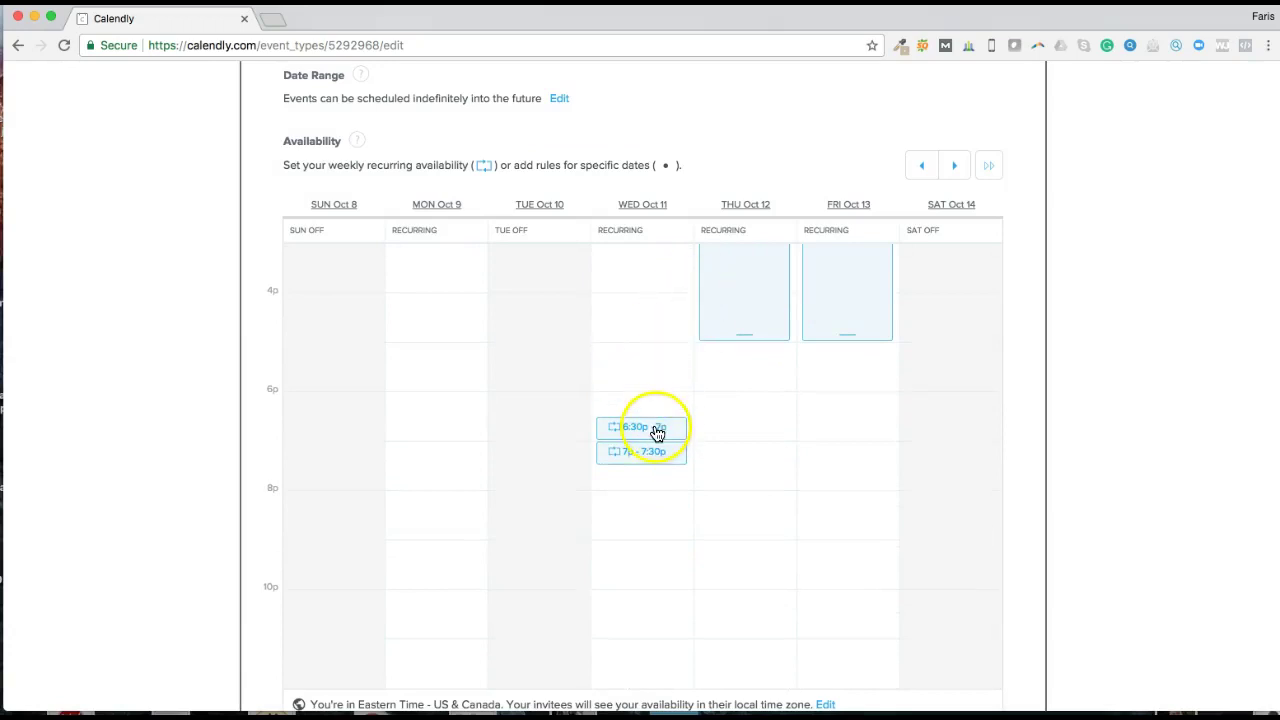
{"action": "left_click", "coordinate": [954, 166]}
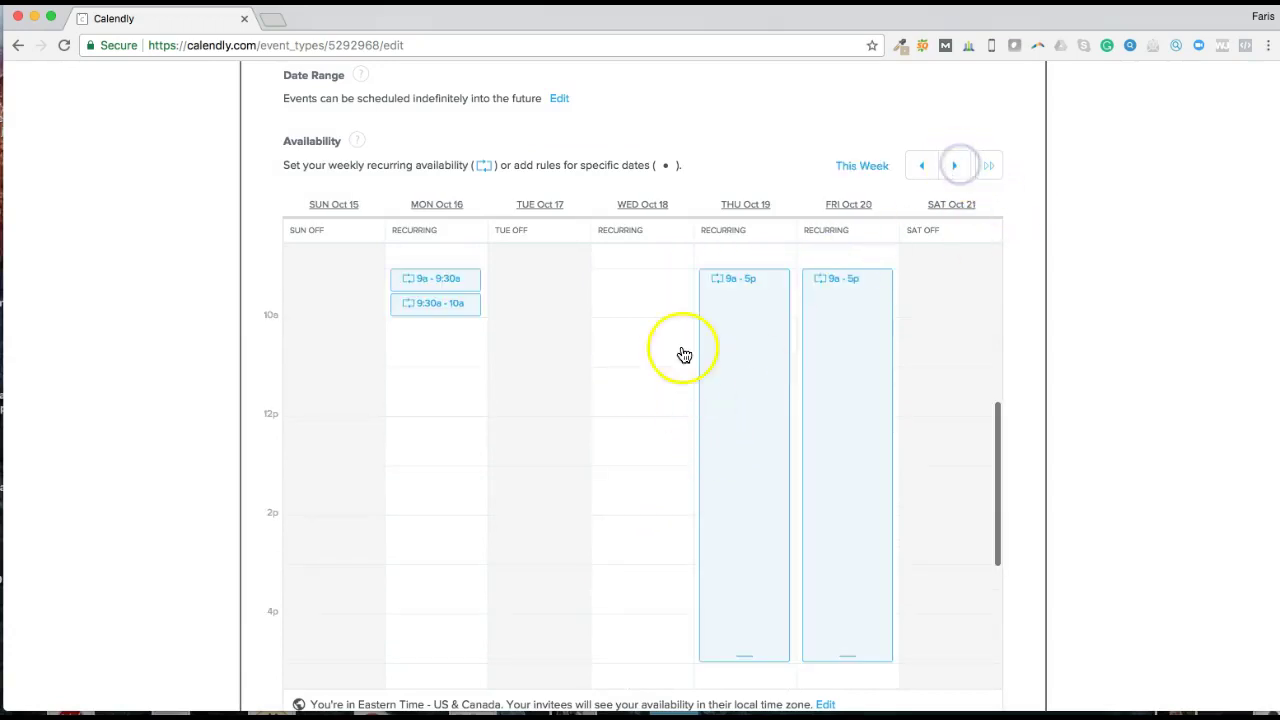
{"action": "scroll", "coordinate": [685, 365], "scroll_direction": "down", "scroll_amount": 3}
{"action": "scroll", "coordinate": [709, 337], "scroll_direction": "up", "scroll_amount": 8}
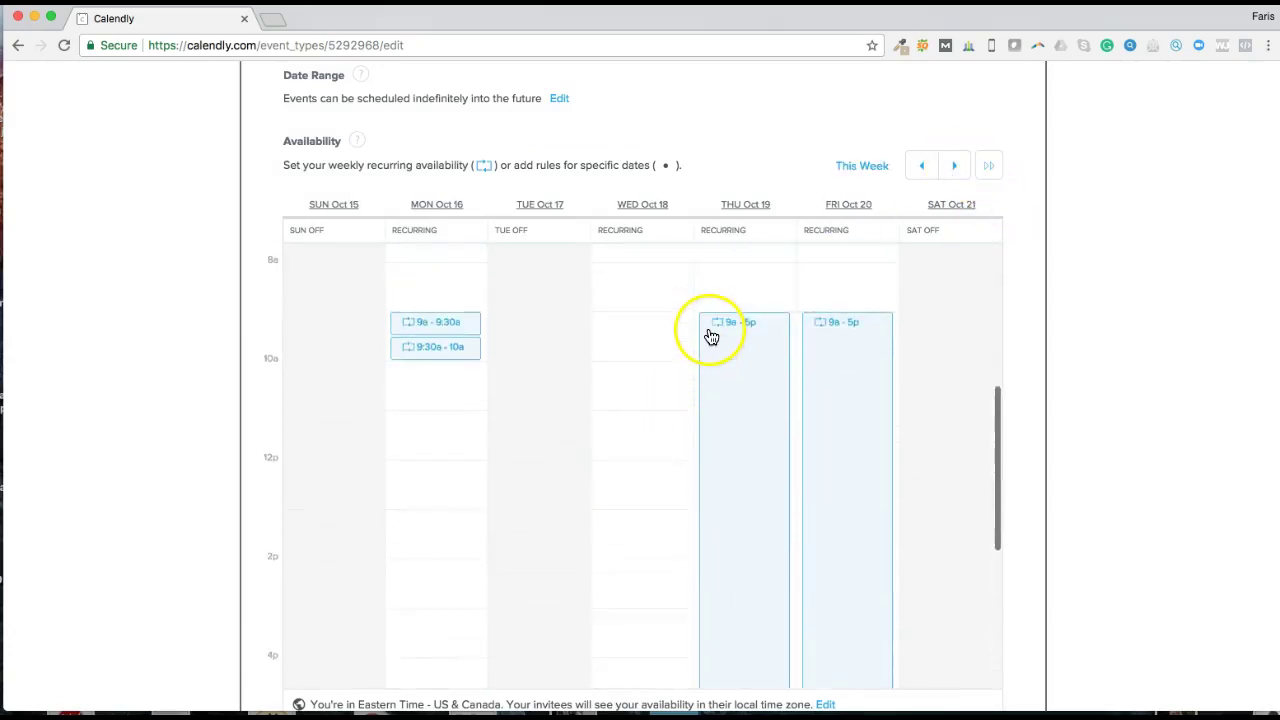
{"action": "scroll", "coordinate": [643, 325], "scroll_direction": "down", "scroll_amount": 1}
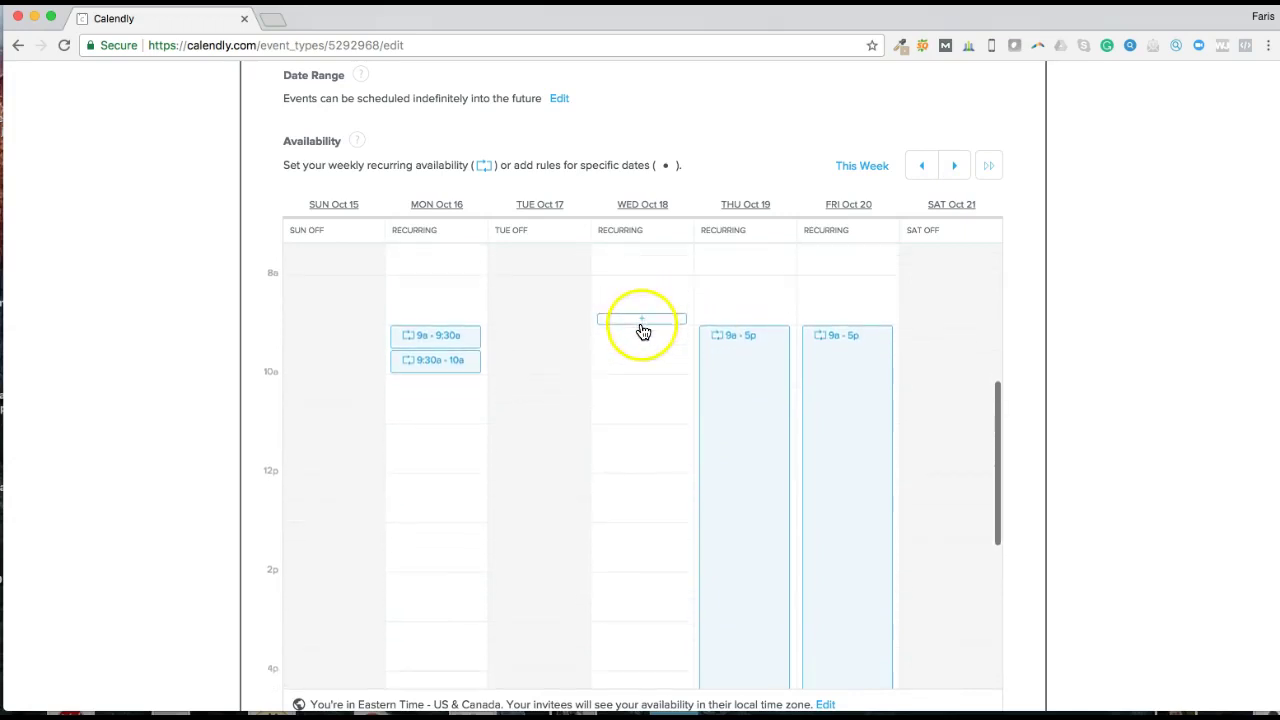
{"action": "scroll", "coordinate": [553, 360], "scroll_direction": "up", "scroll_amount": 1}
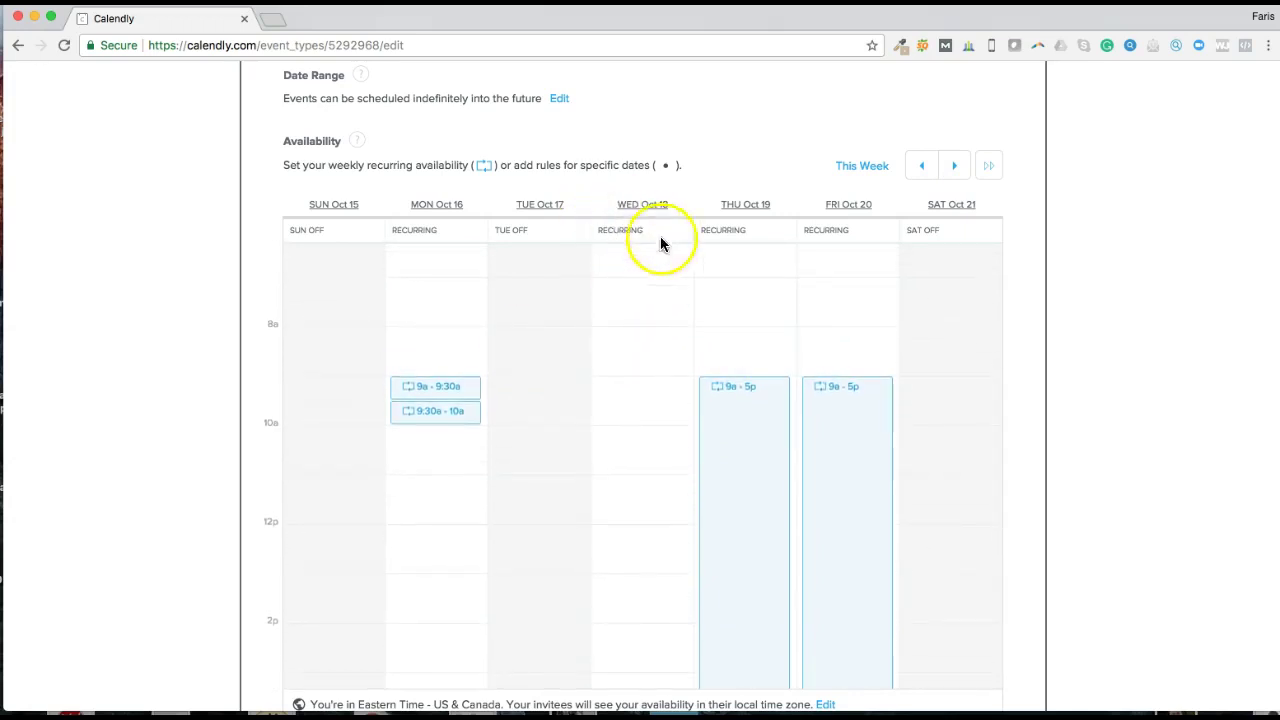
{"action": "scroll", "coordinate": [676, 296], "scroll_direction": "down", "scroll_amount": 1}
{"action": "scroll", "coordinate": [675, 292], "scroll_direction": "down", "scroll_amount": 5}
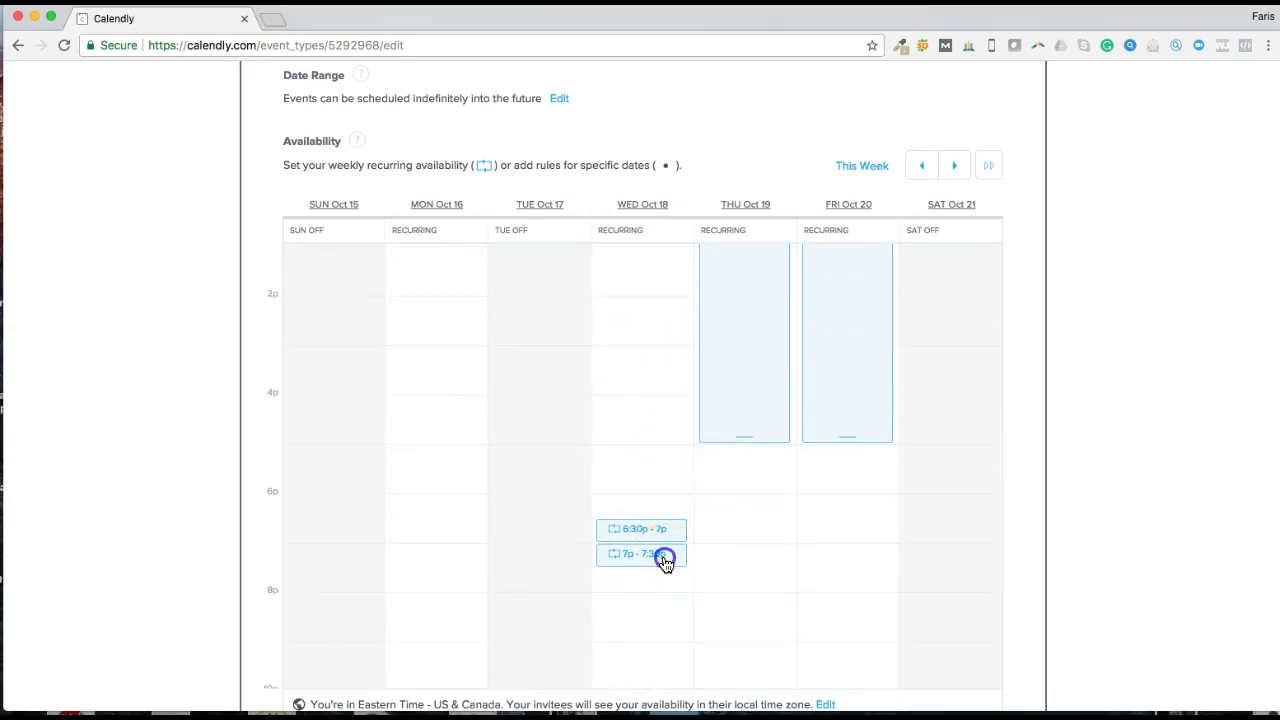
Step: Mark only Oct 18 as unavailable and save the booking settings
{"action": "left_click", "coordinate": [666, 563]}
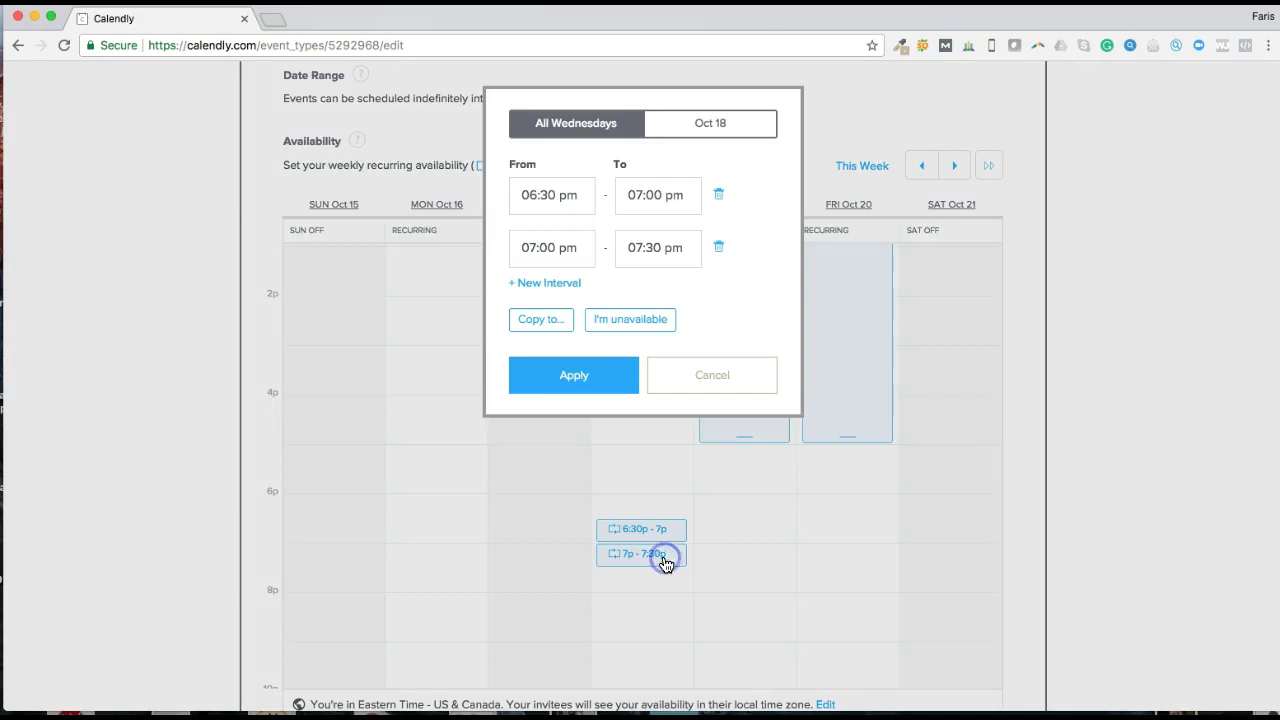
{"action": "left_click", "coordinate": [716, 123]}
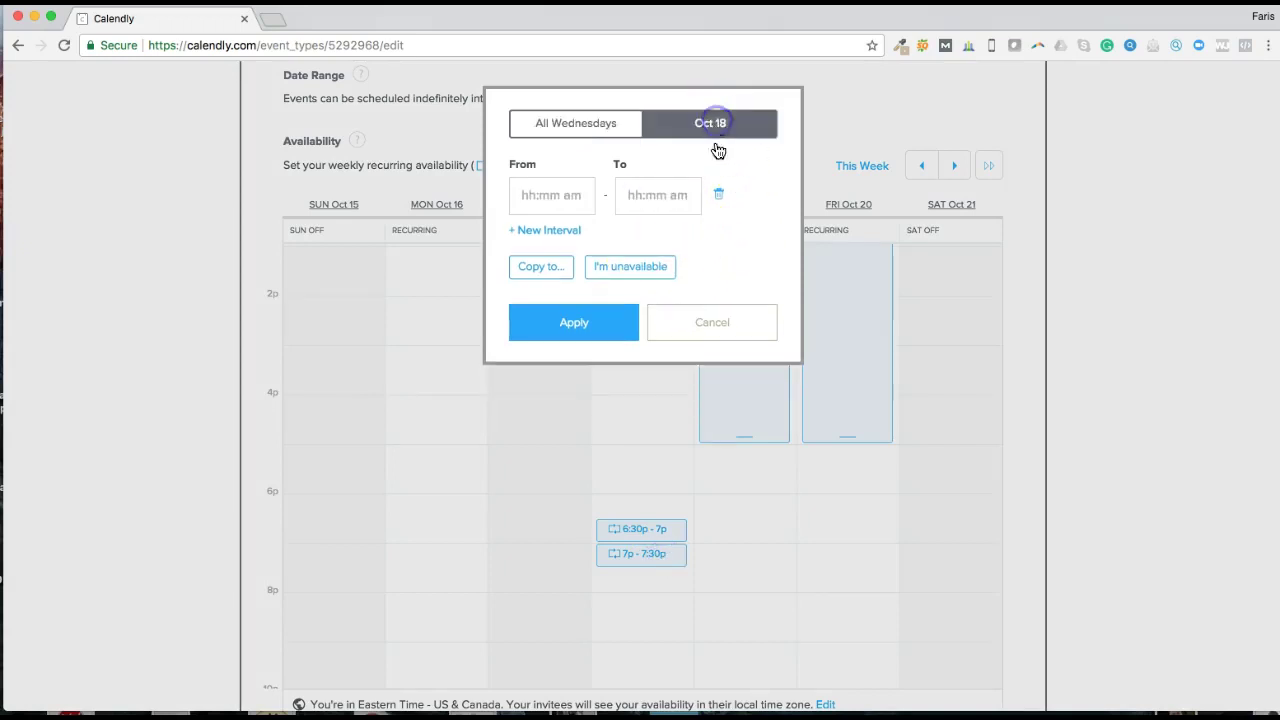
{"action": "left_click", "coordinate": [632, 267]}
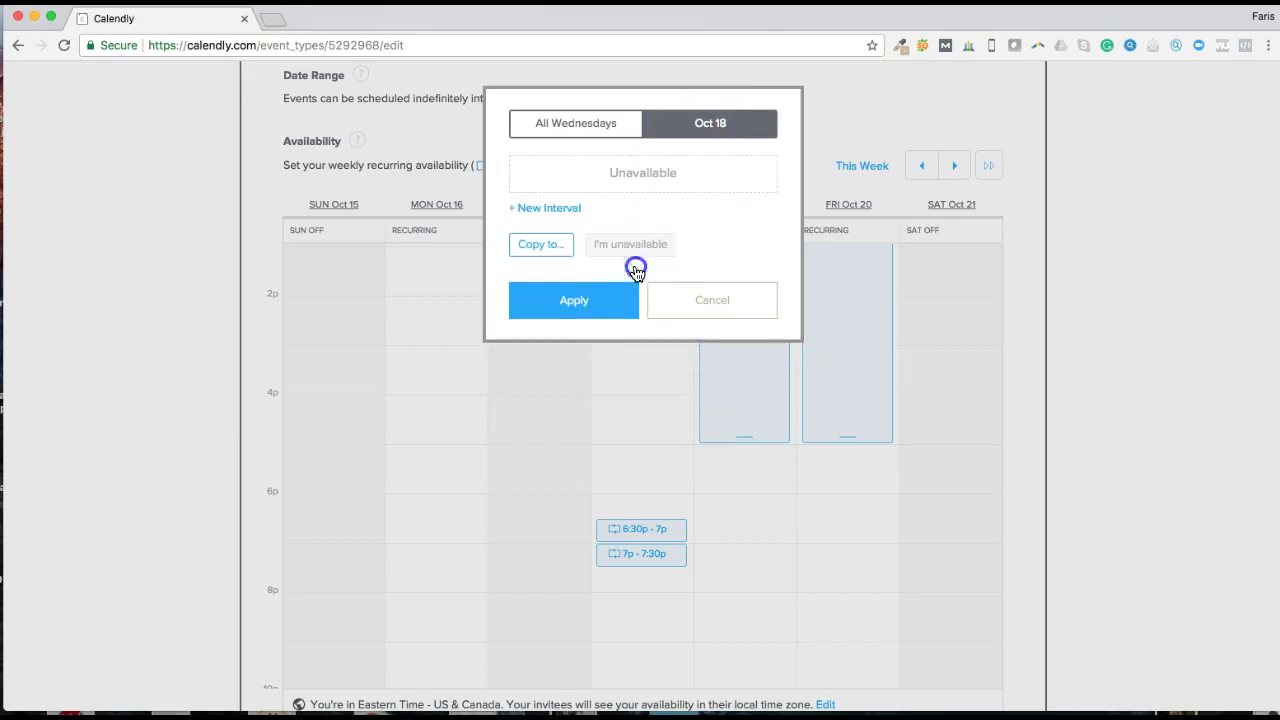
{"action": "left_click", "coordinate": [590, 301]}
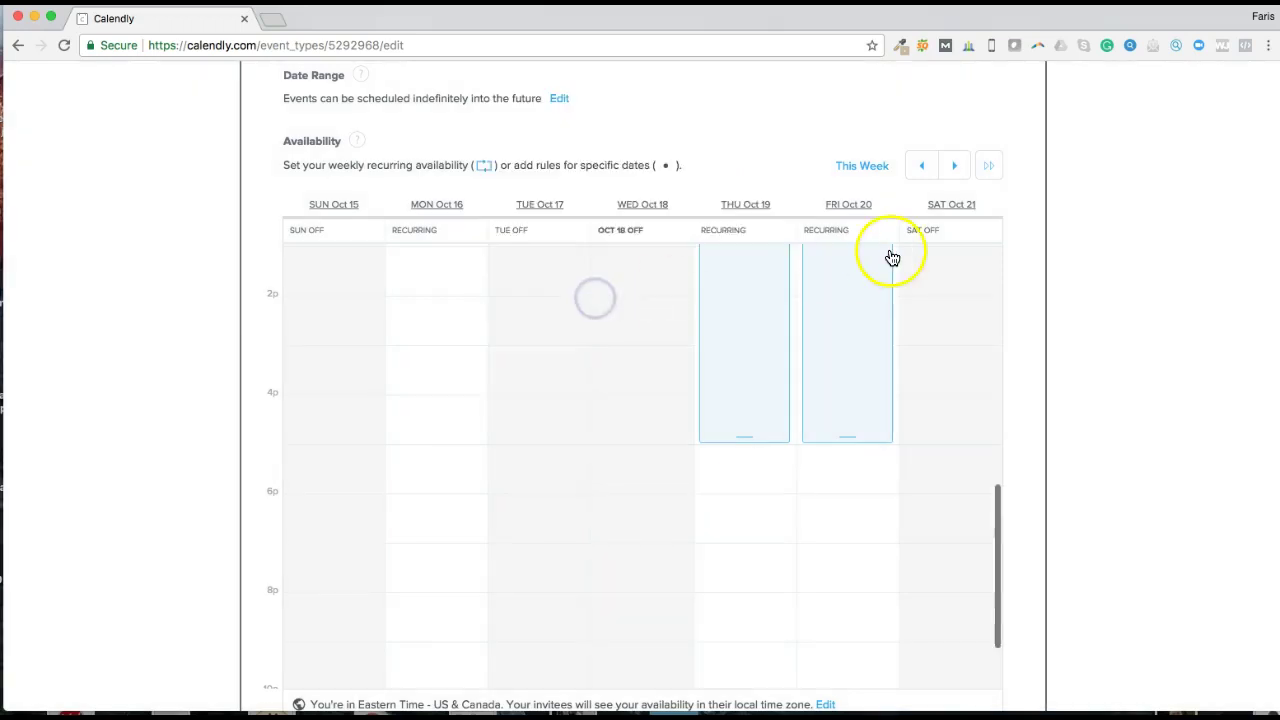
{"action": "scroll", "coordinate": [632, 271], "scroll_direction": "down", "scroll_amount": 5}
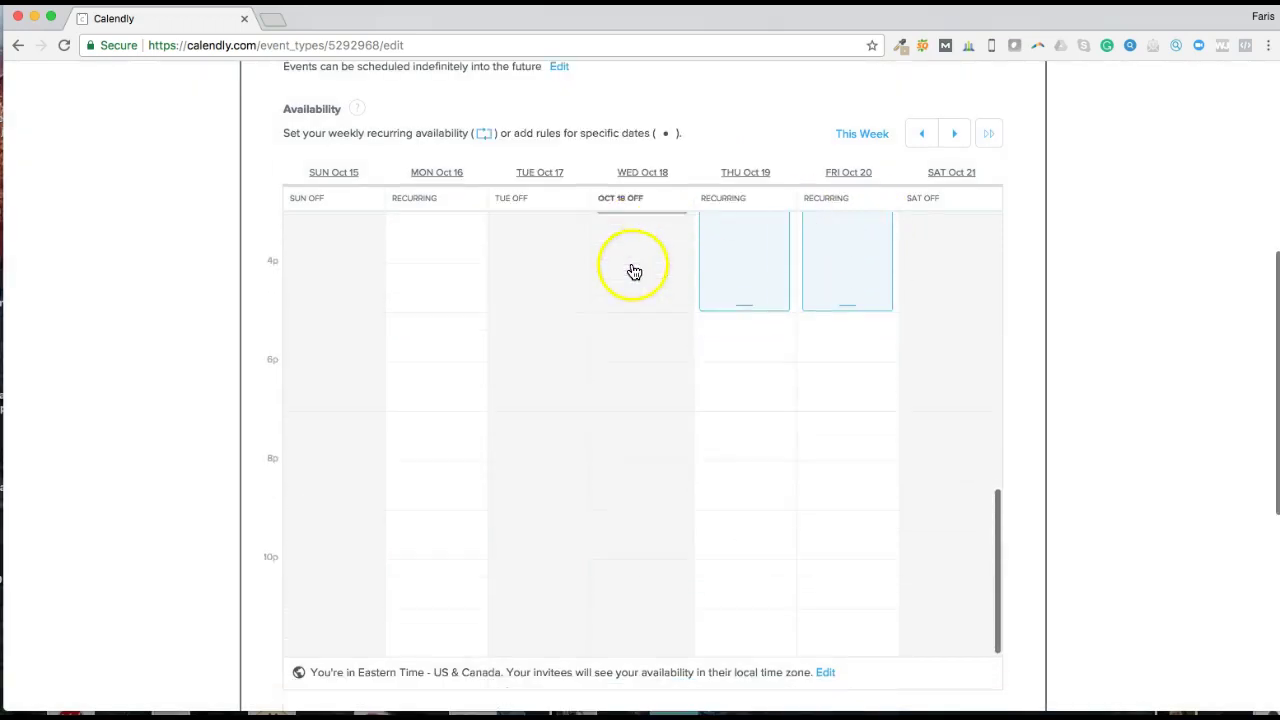
{"action": "left_click", "coordinate": [985, 372]}
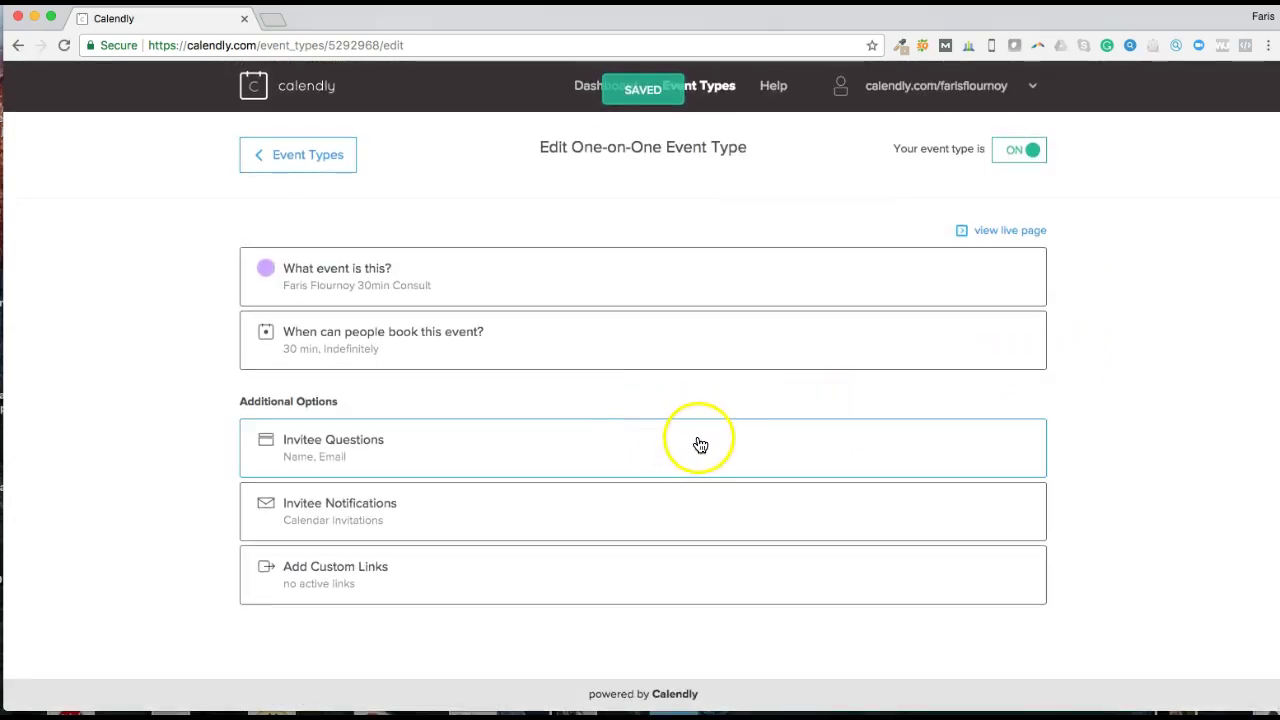
Step: Discard a draft new invitee question and save with only the full name and e-mail questions
{"action": "left_click", "coordinate": [700, 446]}
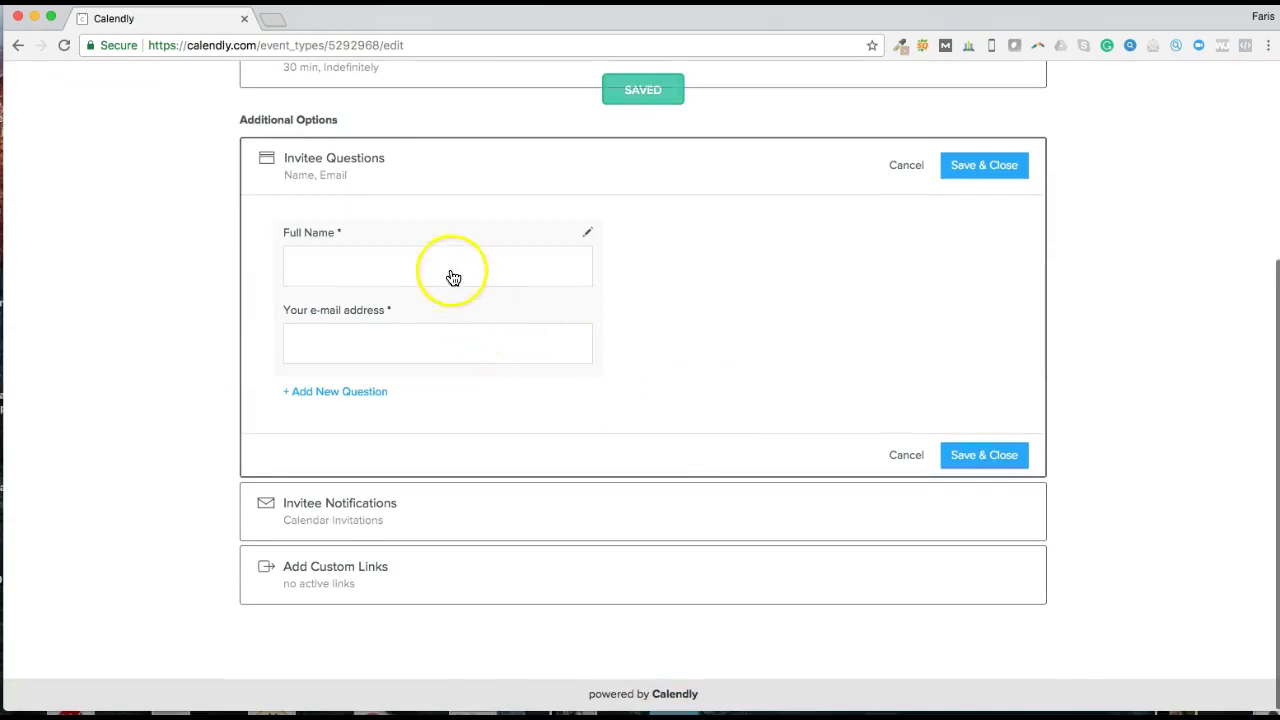
{"action": "left_click", "coordinate": [335, 396]}
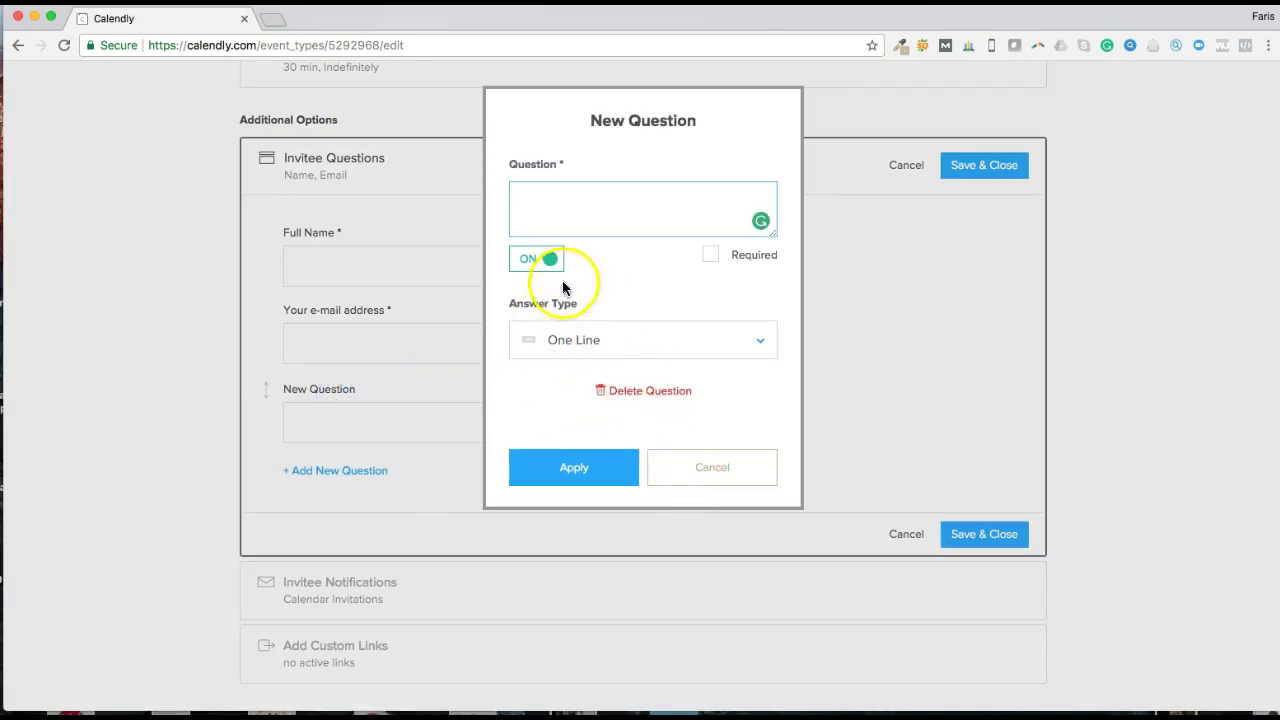
{"action": "left_click", "coordinate": [643, 336]}
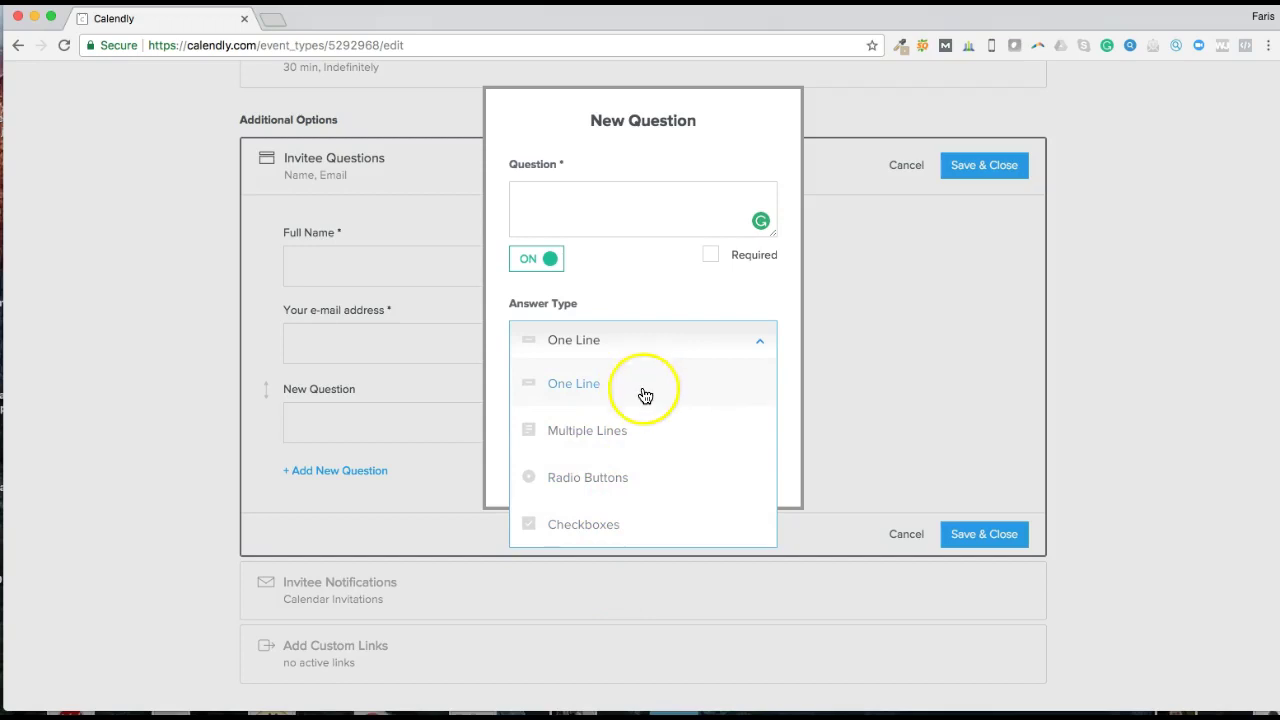
{"action": "left_click_drag", "start_coordinate": [645, 397], "coordinate": [680, 368]}
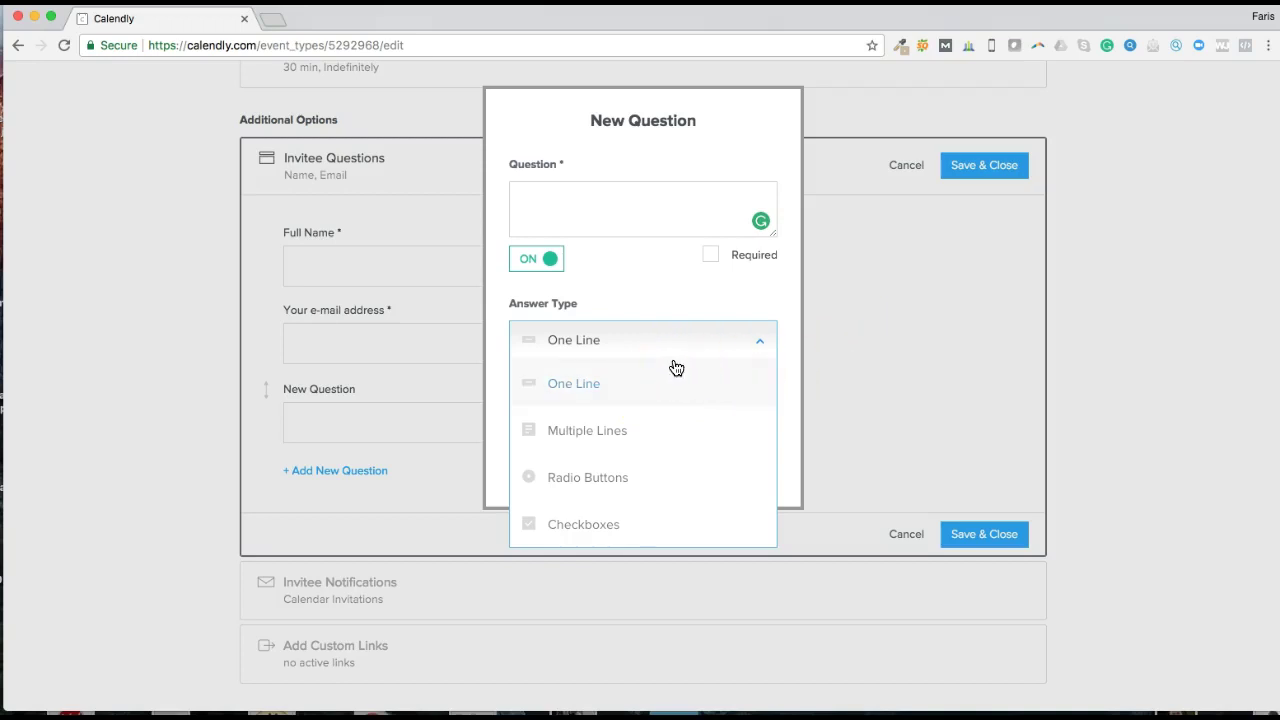
{"action": "left_click_drag", "start_coordinate": [694, 368], "coordinate": [937, 391]}
{"action": "left_click", "coordinate": [937, 391]}
{"action": "left_click_drag", "start_coordinate": [951, 447], "coordinate": [1006, 455]}
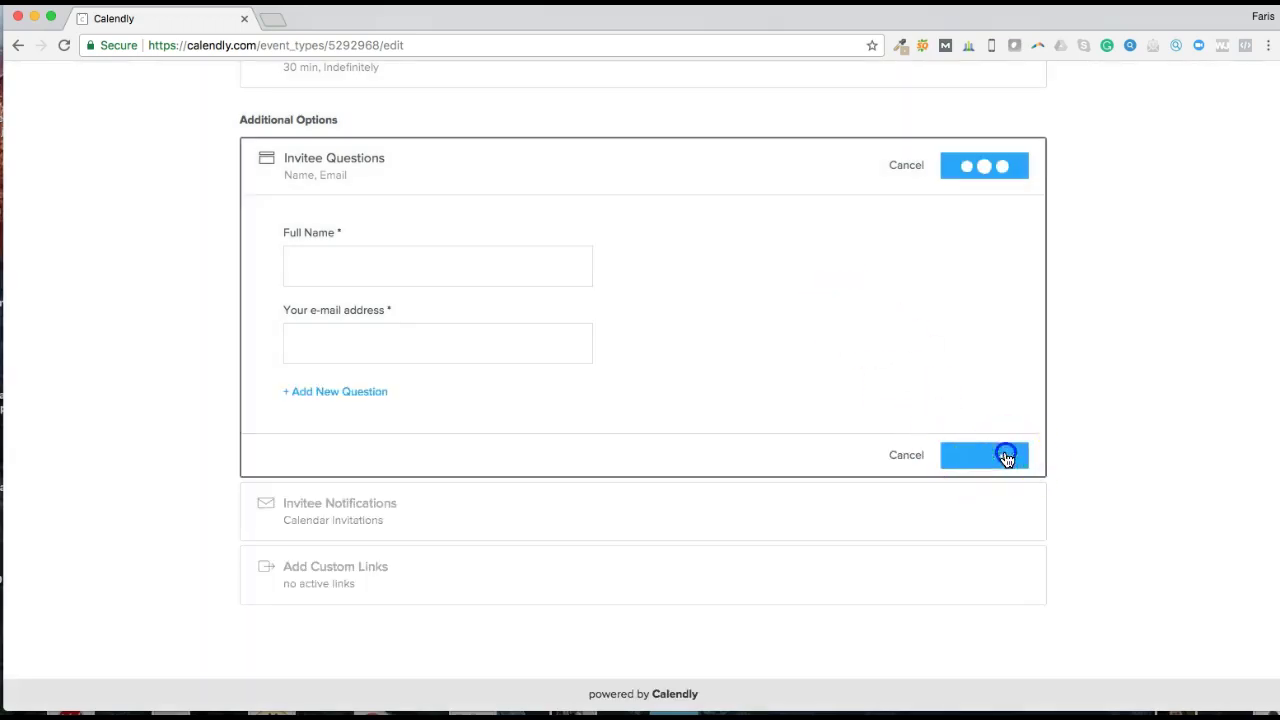
{"action": "left_click", "coordinate": [475, 508]}
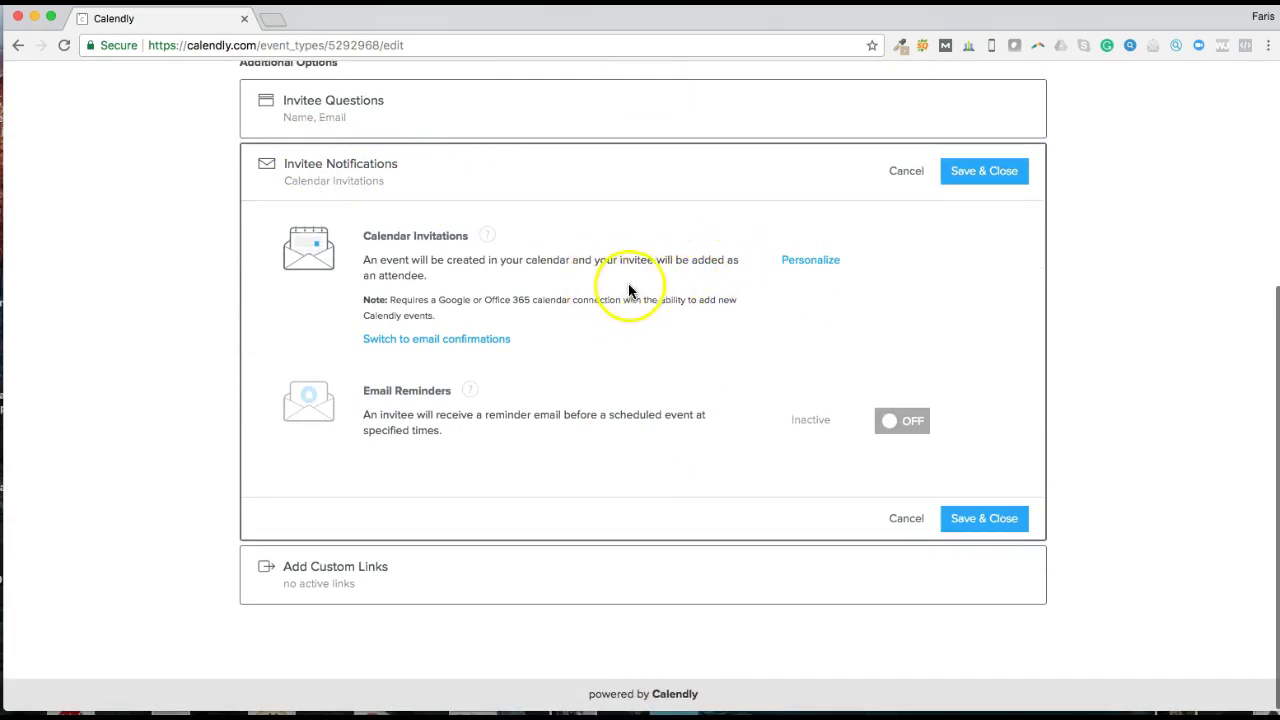
Step: Switch Email Reminders ON under Invitee Notifications
{"action": "left_click", "coordinate": [903, 421]}
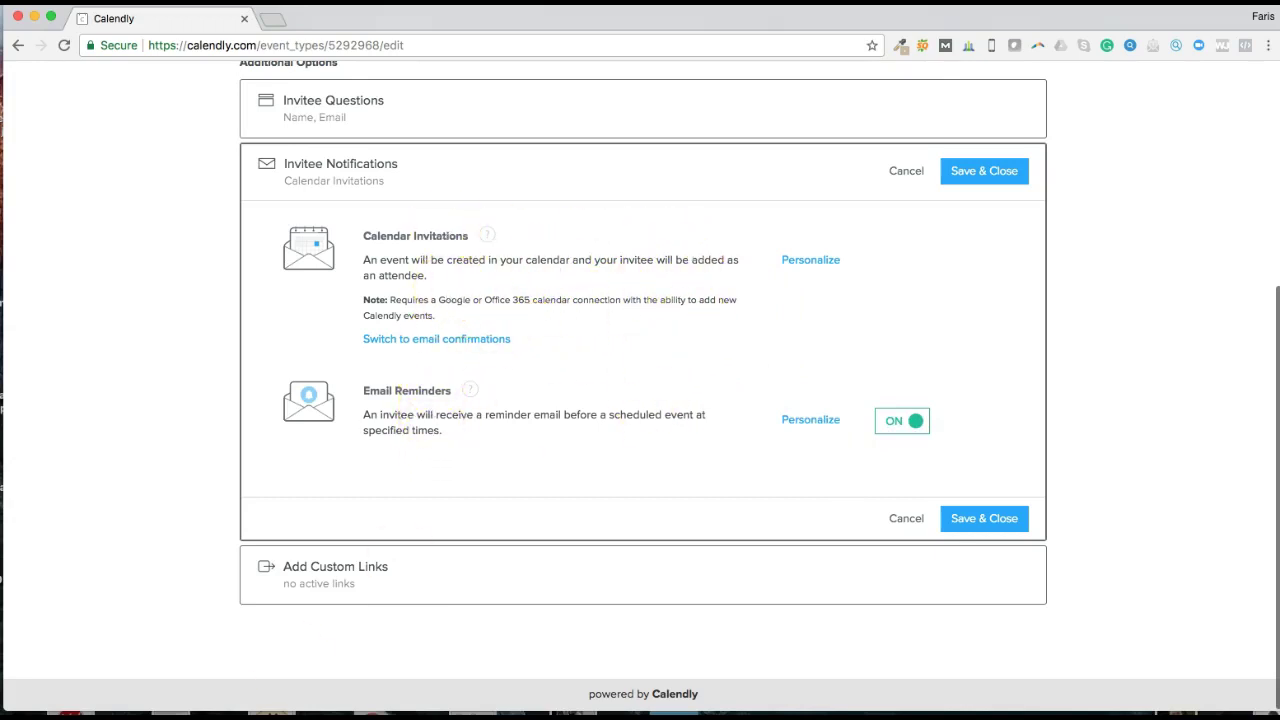
{"action": "left_click", "coordinate": [818, 420]}
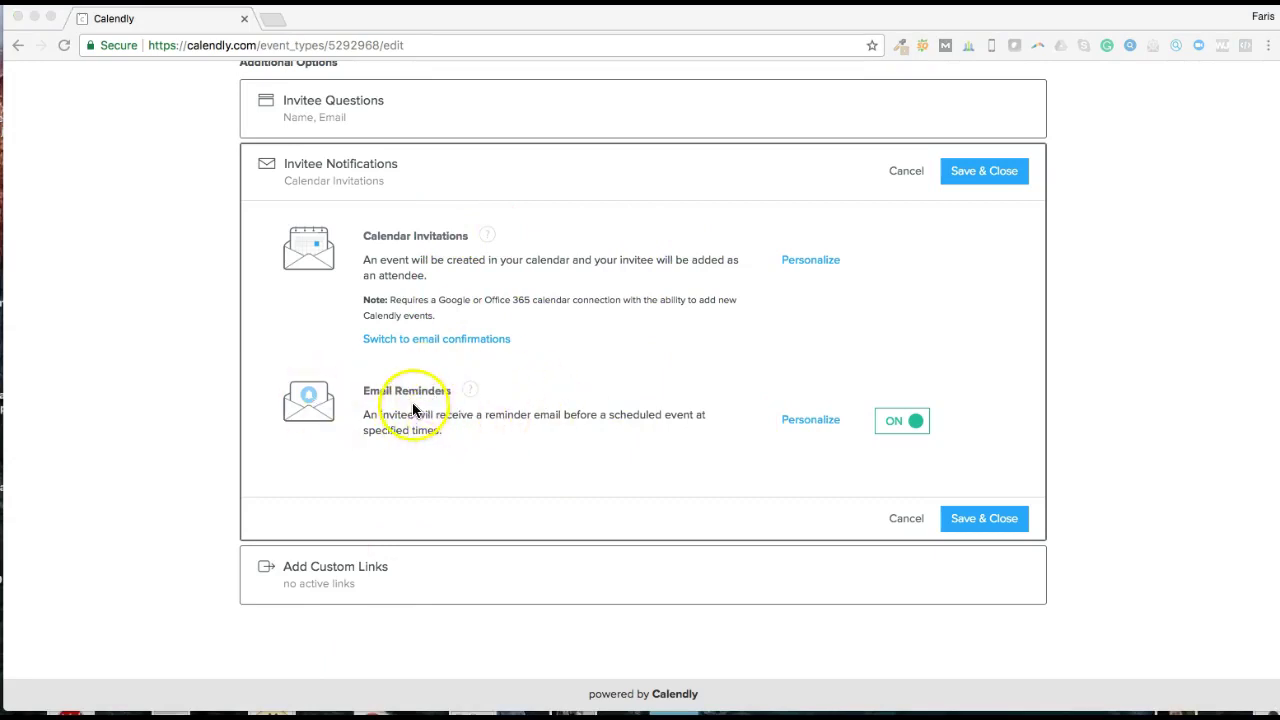
Step: Open the Email Reminders personalization to review the reminder subject, body and timing
{"action": "left_click", "coordinate": [809, 422]}
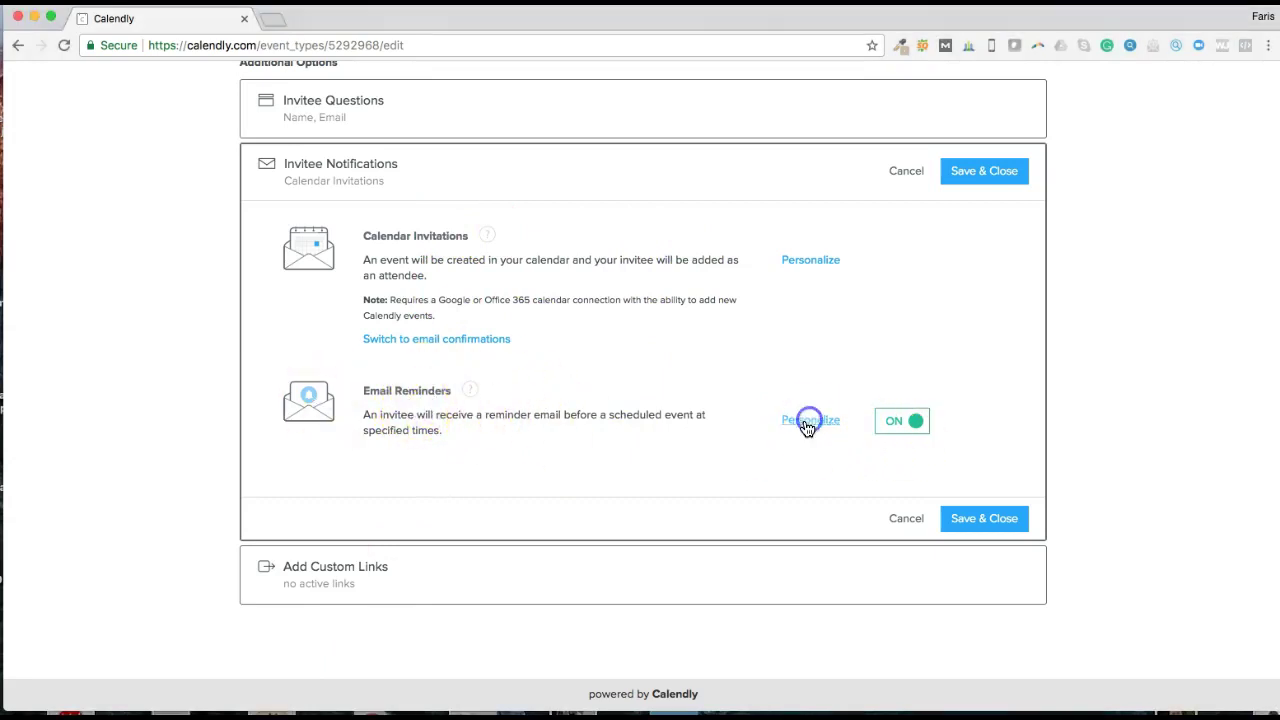
{"action": "scroll", "coordinate": [670, 462], "scroll_direction": "down", "scroll_amount": 5}
{"action": "scroll", "coordinate": [526, 331], "scroll_direction": "up", "scroll_amount": 1}
{"action": "scroll", "coordinate": [457, 297], "scroll_direction": "up", "scroll_amount": 1}
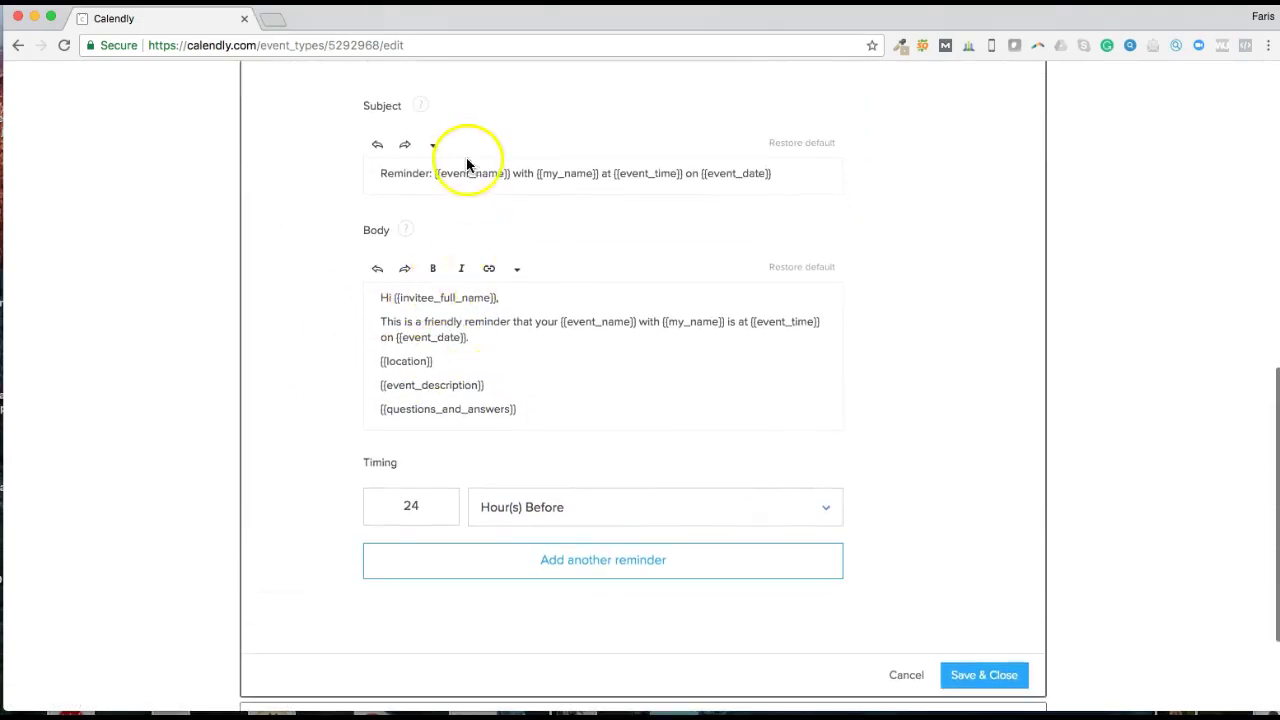
{"action": "scroll", "coordinate": [486, 186], "scroll_direction": "up", "scroll_amount": 1}
{"action": "scroll", "coordinate": [480, 215], "scroll_direction": "up", "scroll_amount": 1}
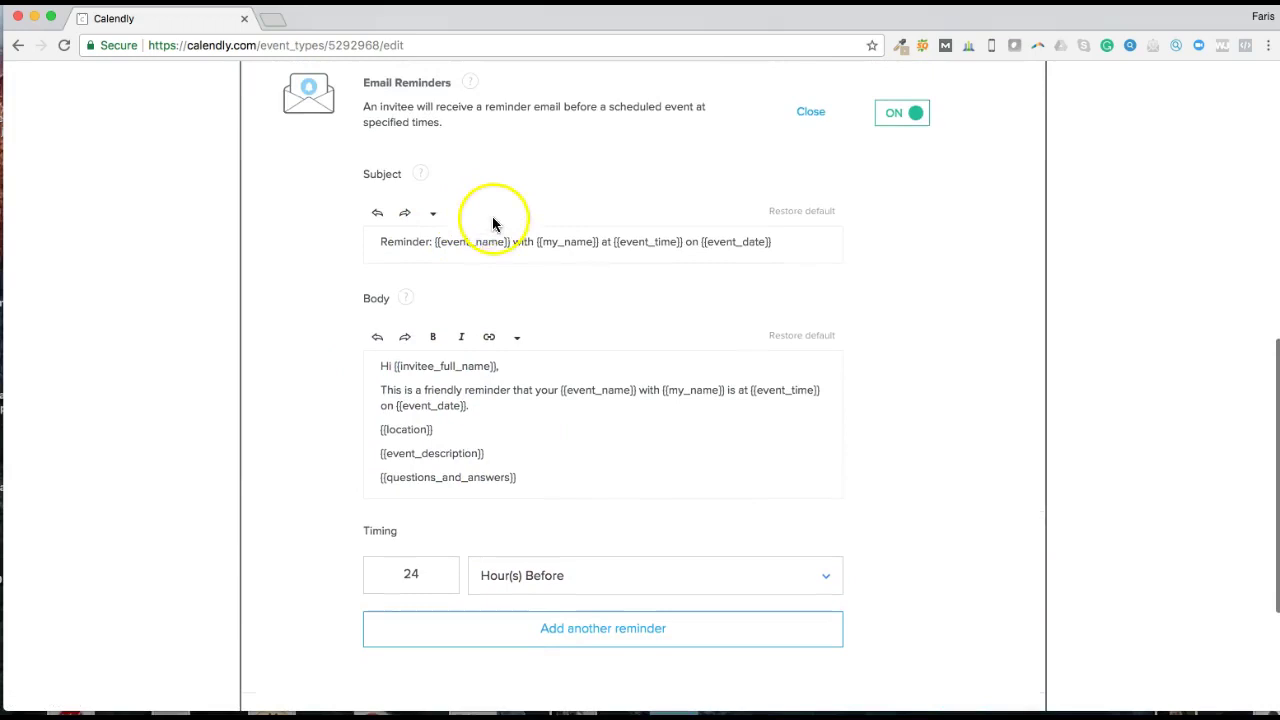
{"action": "scroll", "coordinate": [510, 225], "scroll_direction": "down", "scroll_amount": 2}
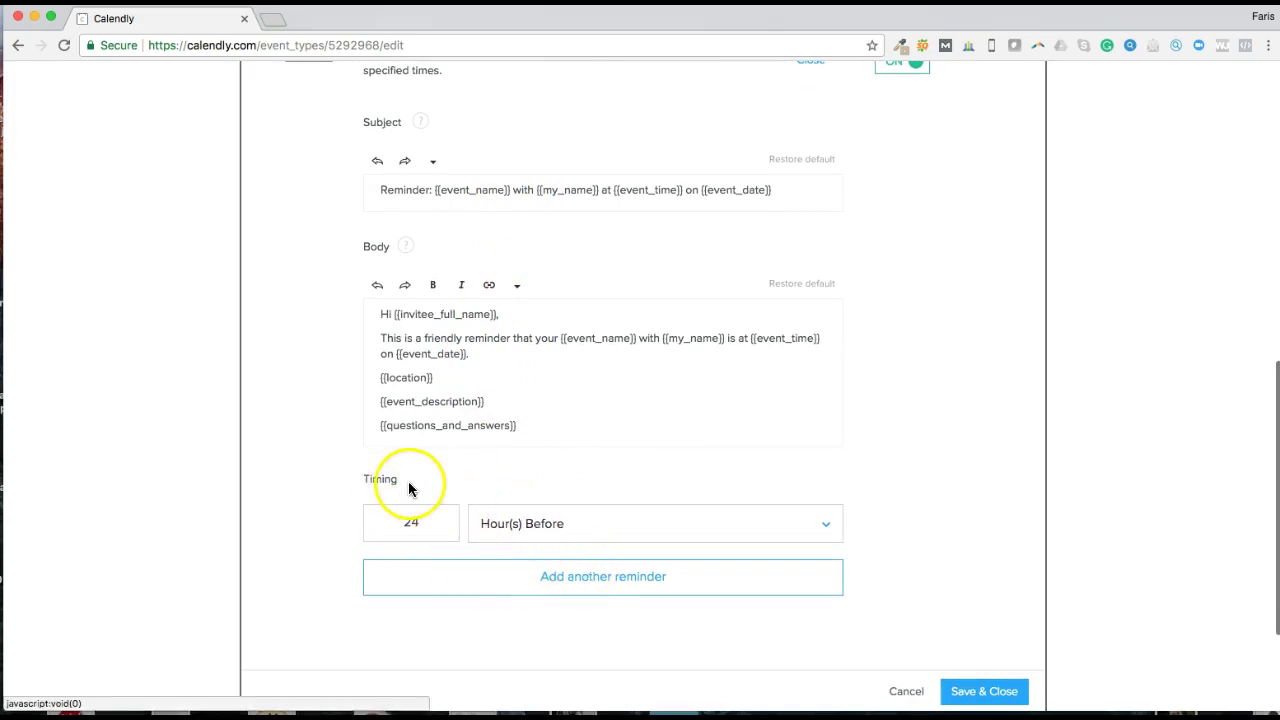
{"action": "scroll", "coordinate": [440, 500], "scroll_direction": "down", "scroll_amount": 2}
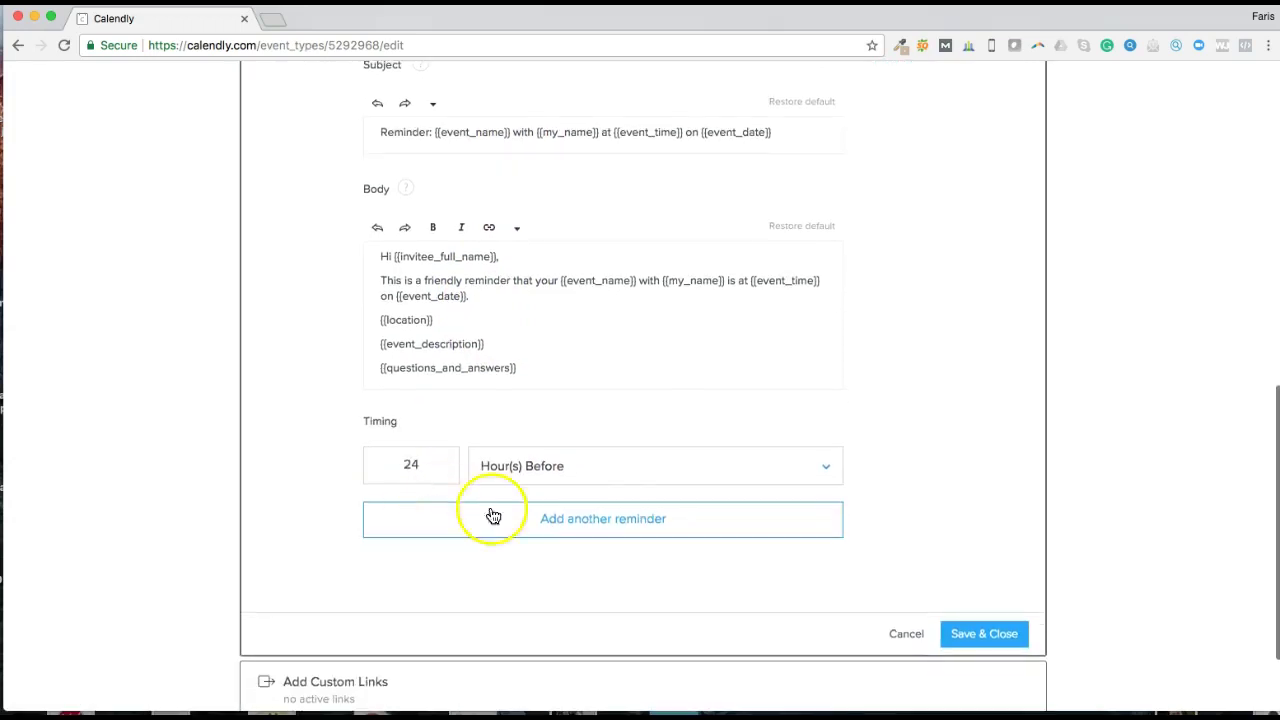
Step: Add a second reminder at 24 minutes before, keeping the first at 24 hours before
{"action": "left_click", "coordinate": [610, 521]}
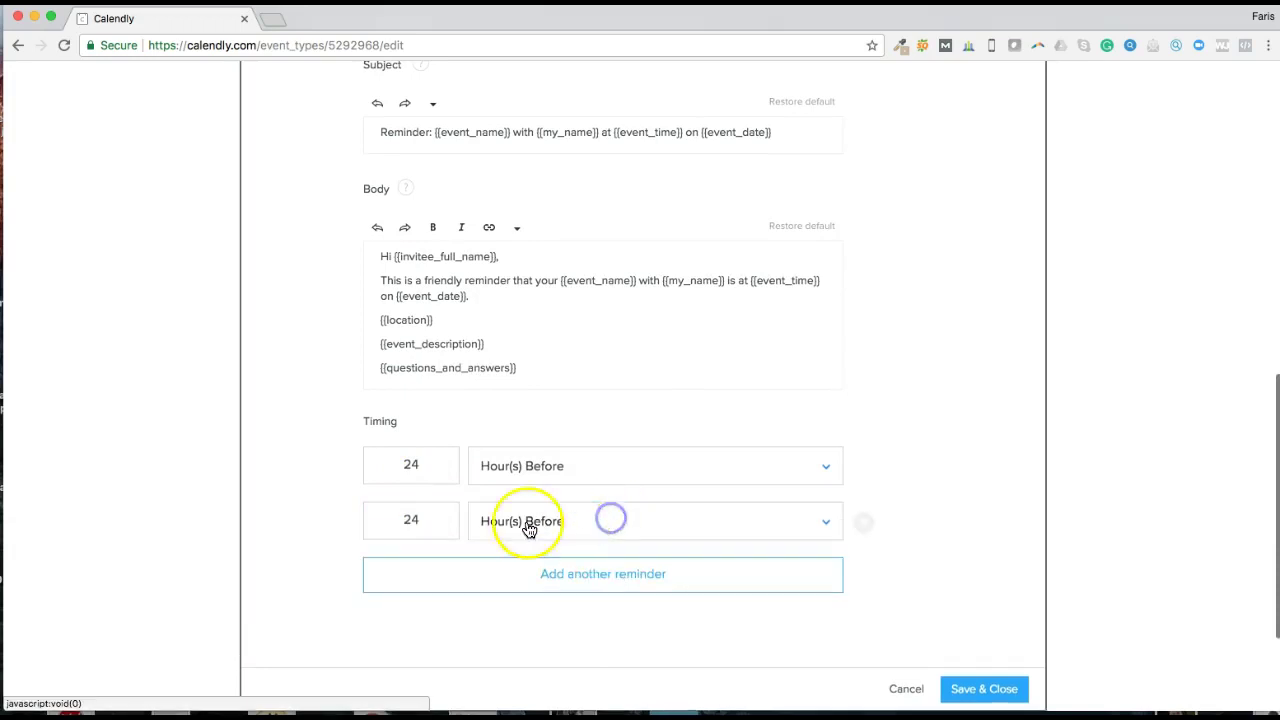
{"action": "left_click", "coordinate": [670, 520]}
{"action": "left_click", "coordinate": [557, 562]}
{"action": "left_click", "coordinate": [631, 530]}
{"action": "left_click", "coordinate": [583, 640]}
{"action": "scroll", "coordinate": [462, 470], "scroll_direction": "up", "scroll_amount": 1}
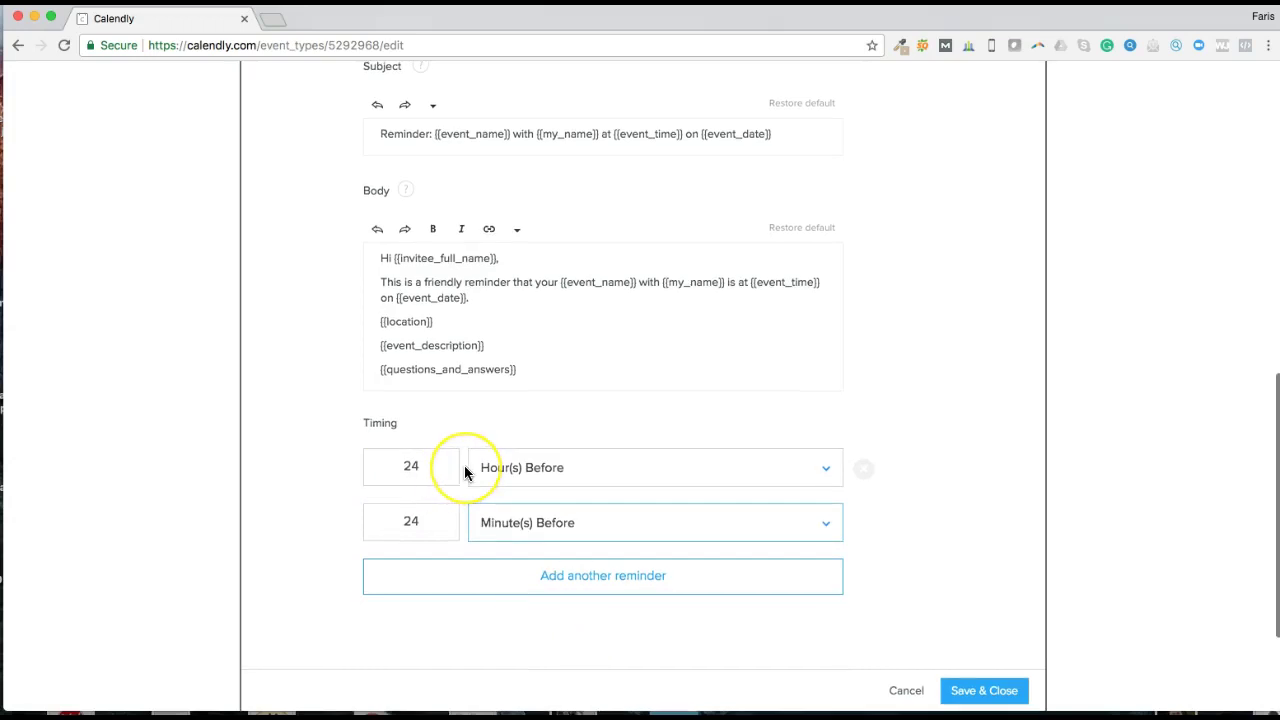
{"action": "left_click", "coordinate": [424, 456]}
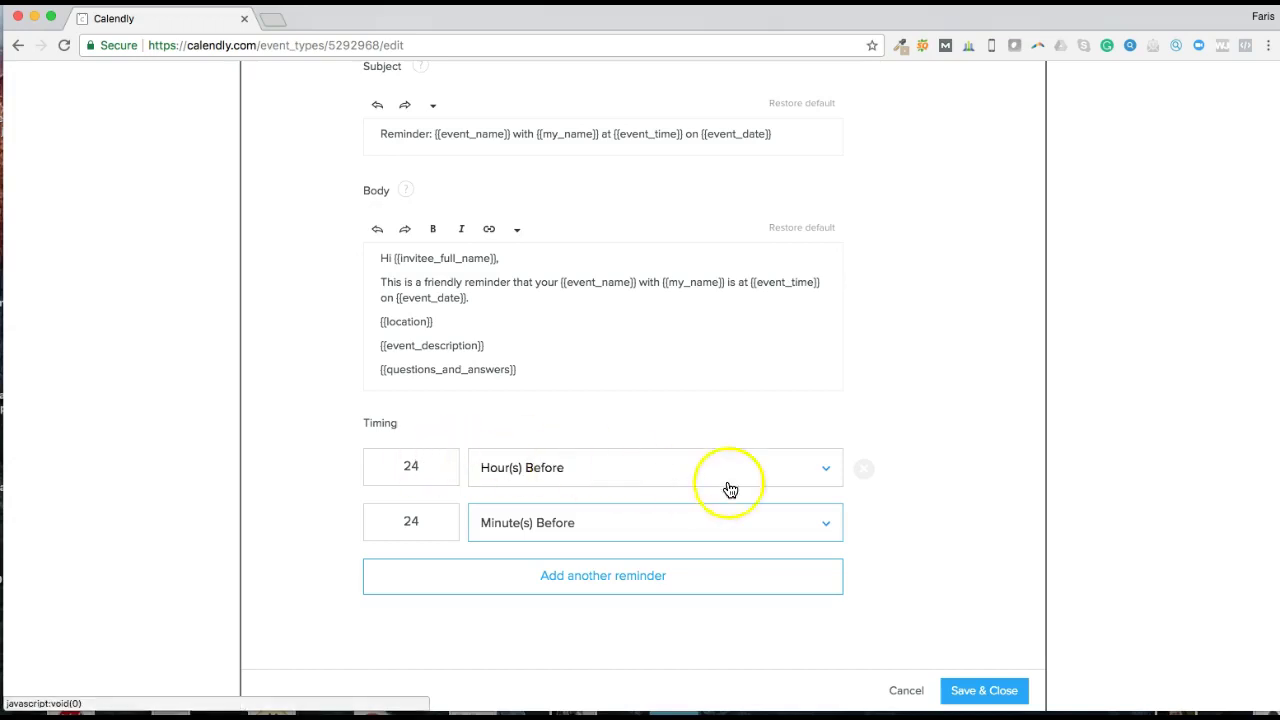
{"action": "scroll", "coordinate": [931, 503], "scroll_direction": "down", "scroll_amount": 2}
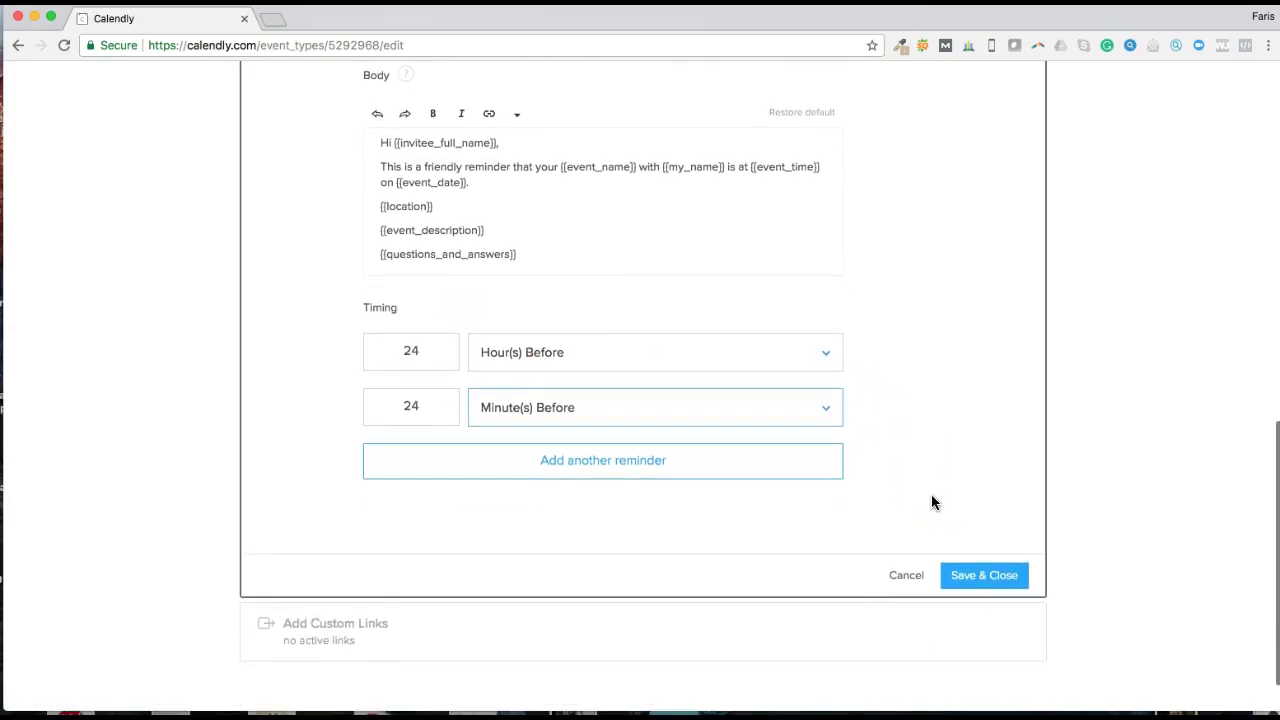
{"action": "scroll", "coordinate": [871, 314], "scroll_direction": "down", "scroll_amount": 2}
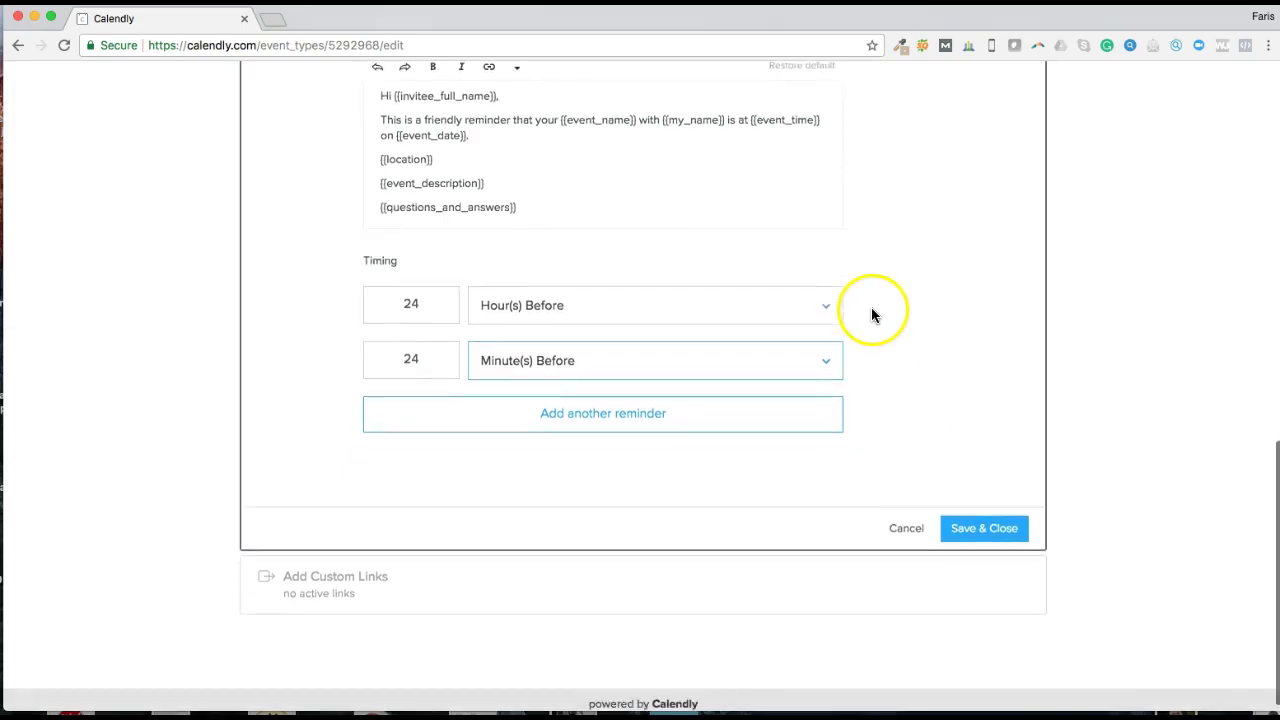
{"action": "scroll", "coordinate": [900, 420], "scroll_direction": "down", "scroll_amount": 2}
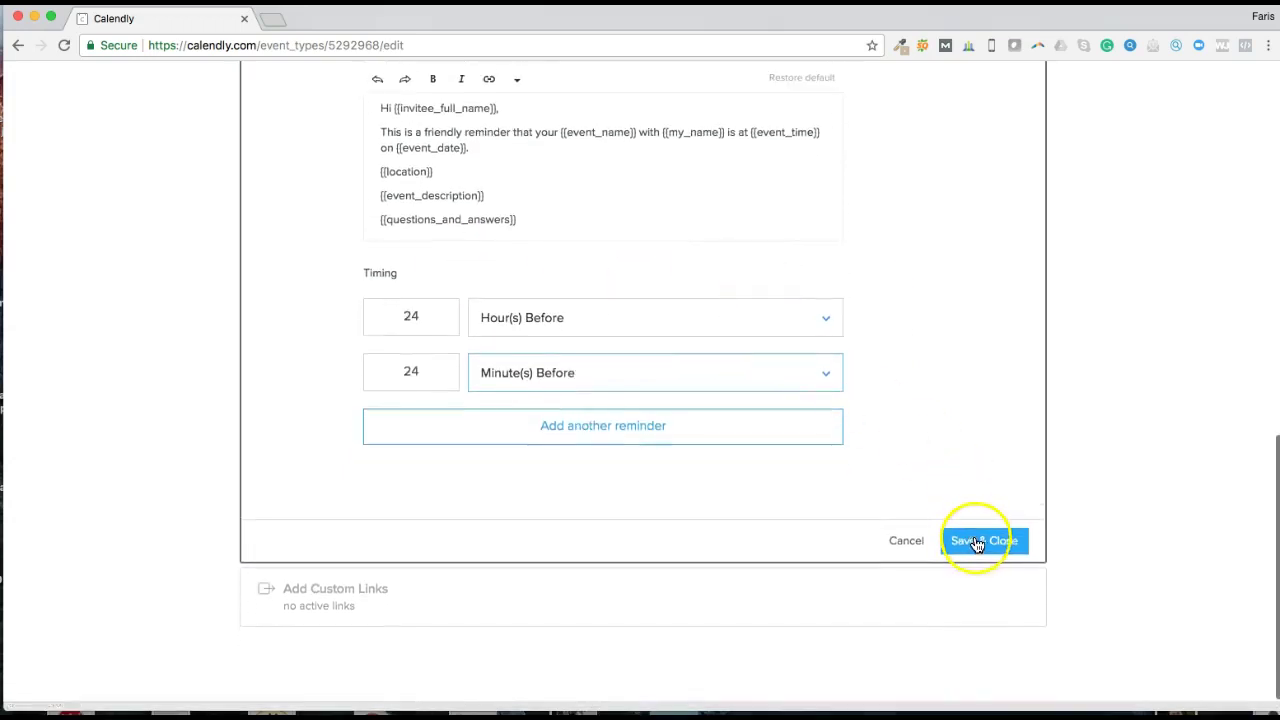